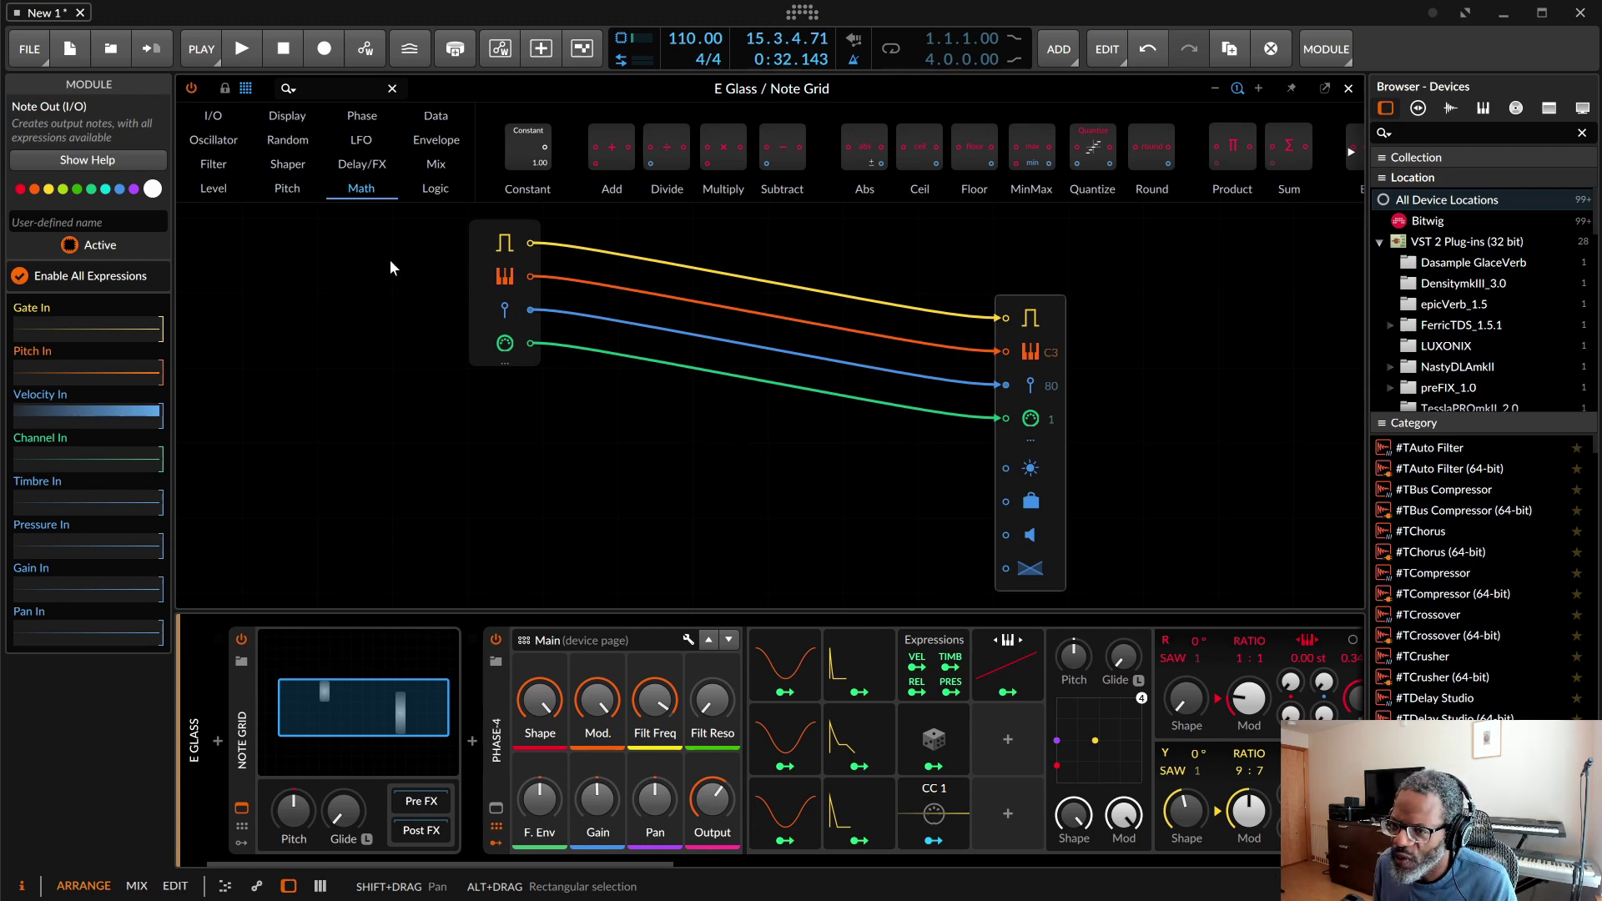
{"action": "left_click", "coordinate": [214, 141]}
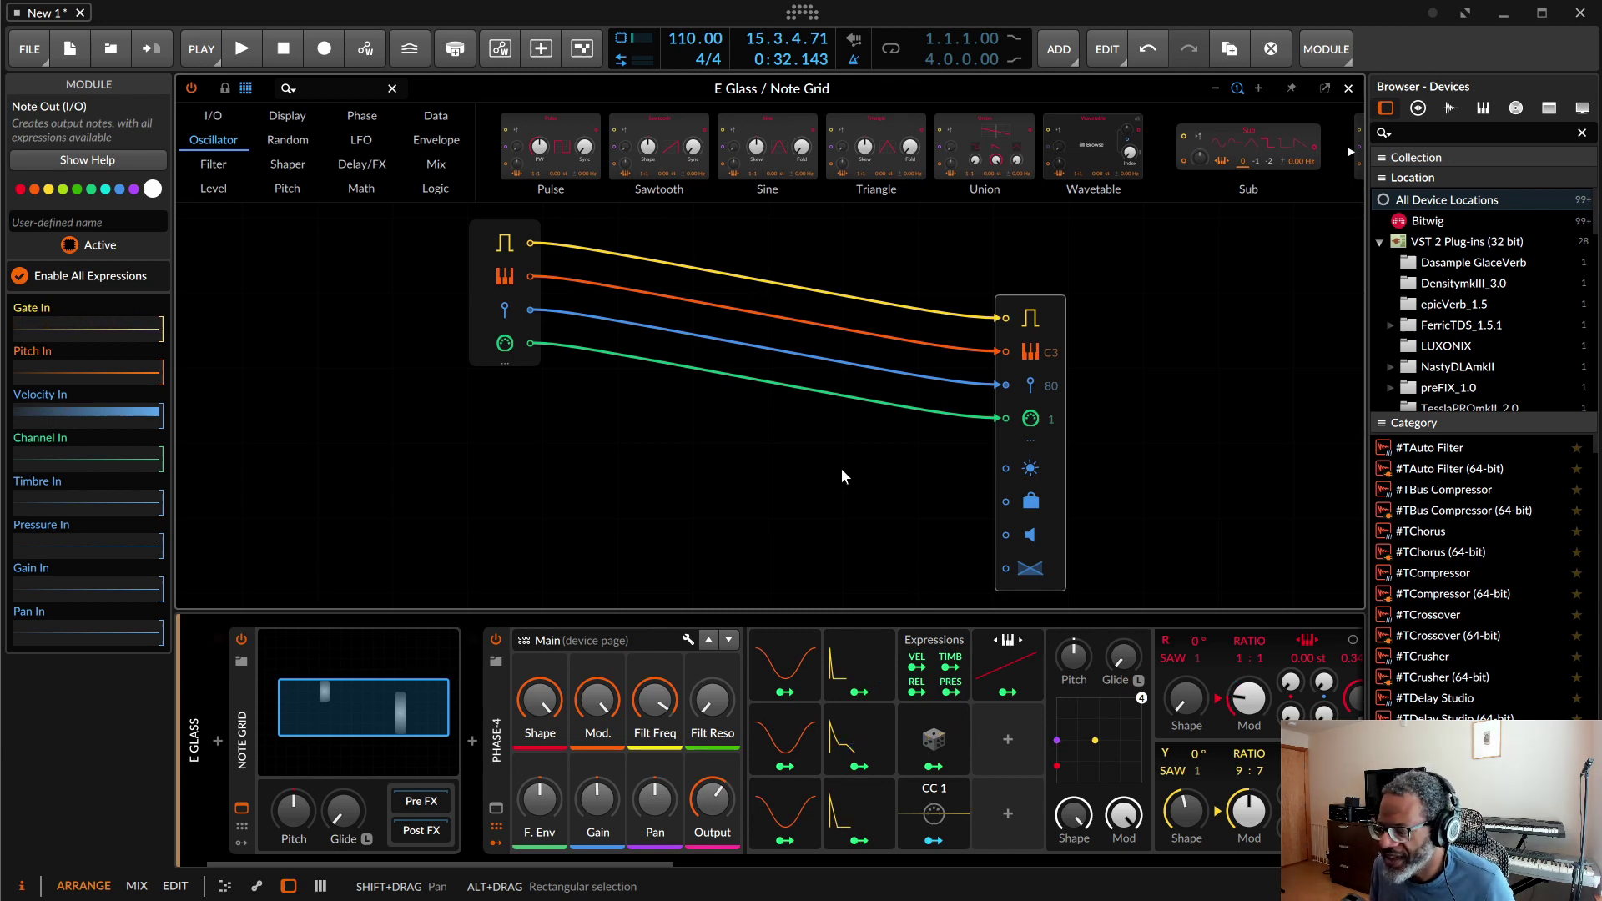
Step: Load the Chord Pan preset from your own creator-tagged presets into the Note Grid and view its patch
{"action": "left_click", "coordinate": [245, 663]}
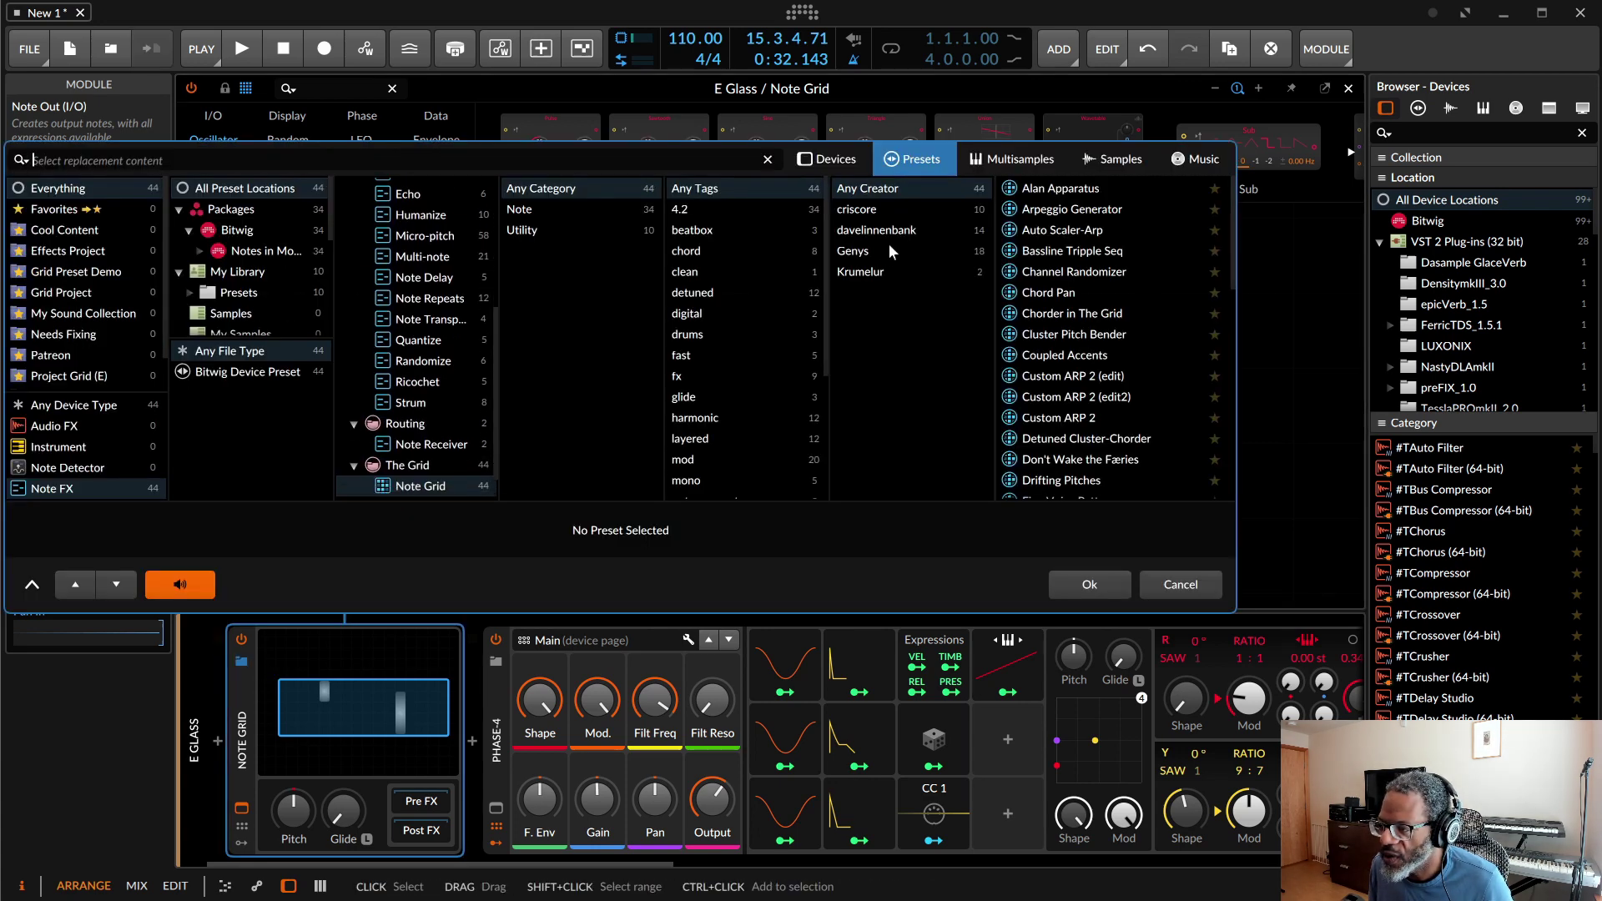
{"action": "left_click", "coordinate": [898, 207]}
{"action": "left_click", "coordinate": [1053, 188]}
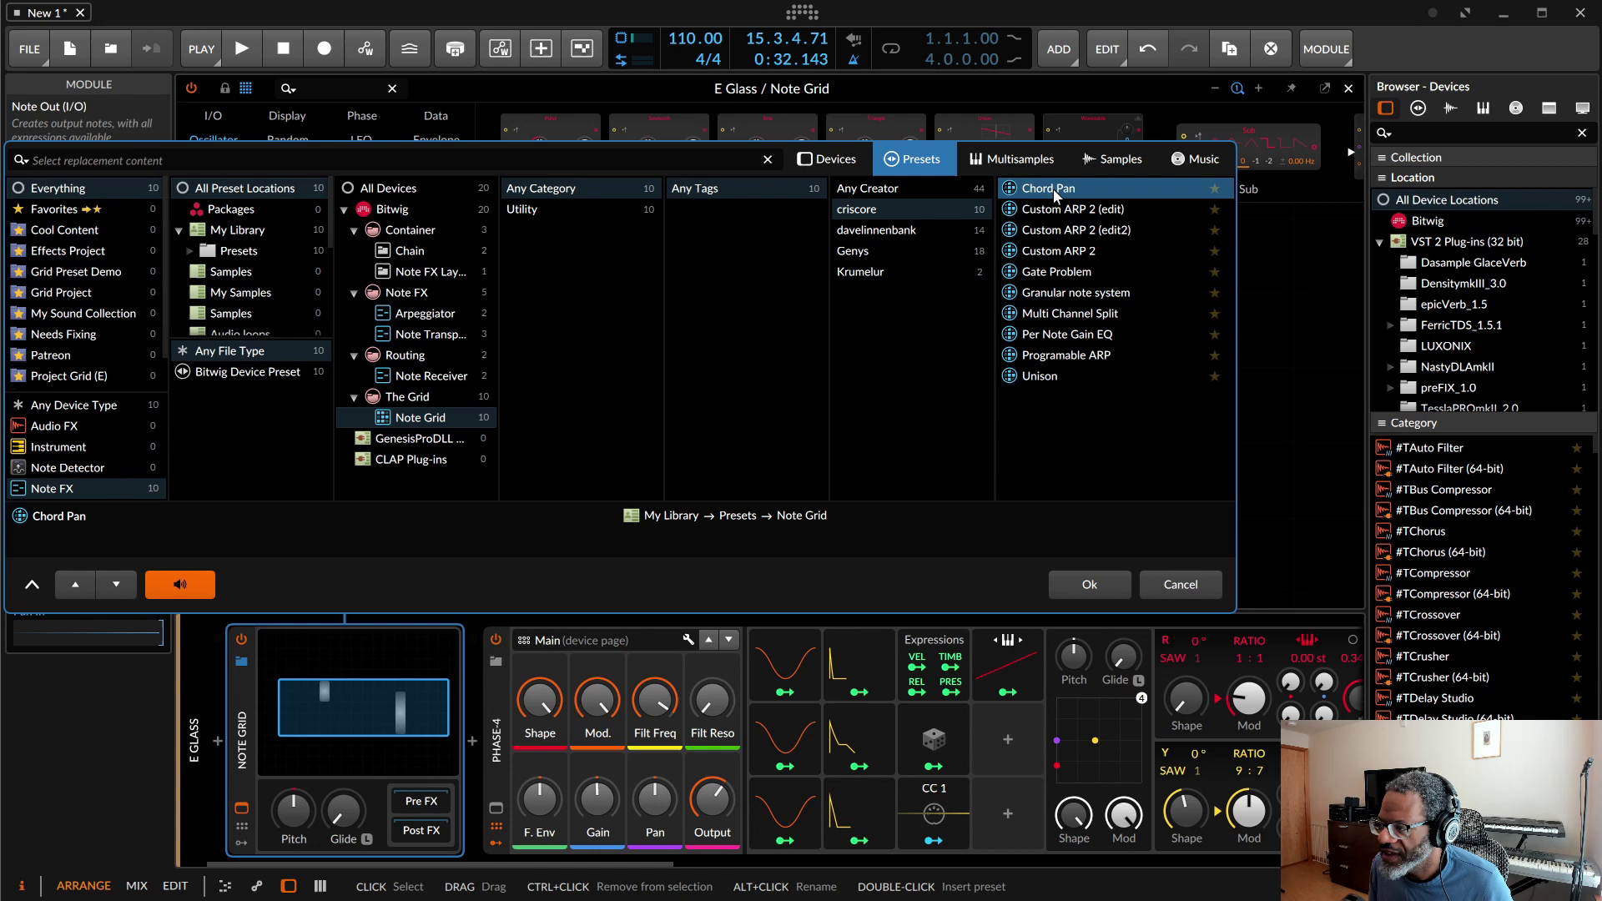
{"action": "left_click", "coordinate": [1095, 584]}
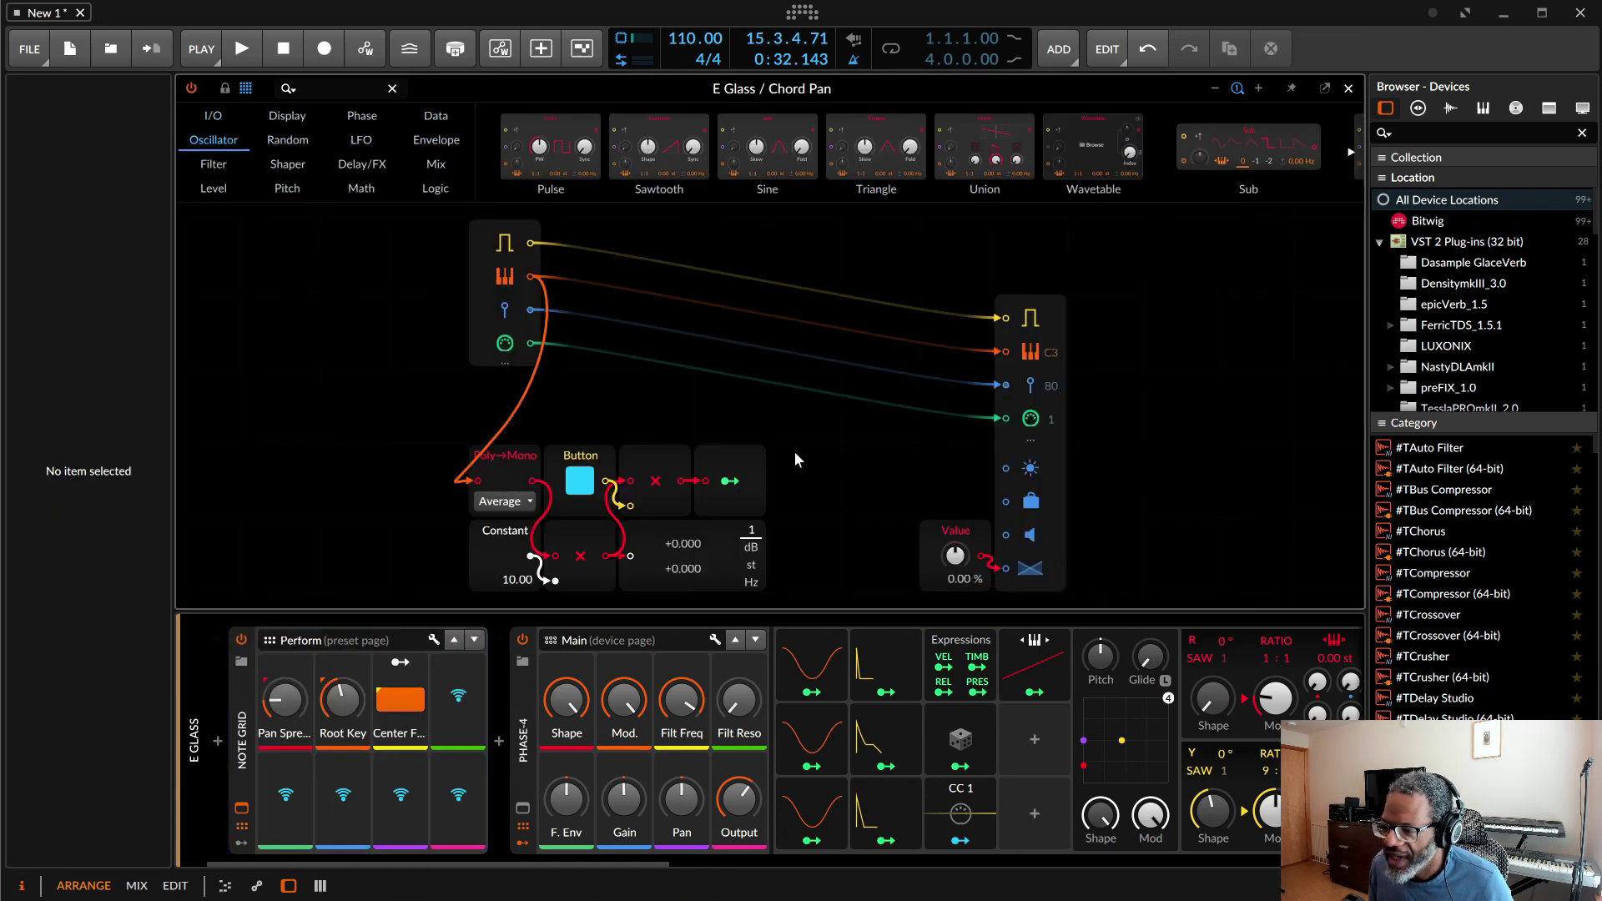
{"action": "scroll", "coordinate": [793, 450], "scroll_direction": "up", "scroll_amount": 2}
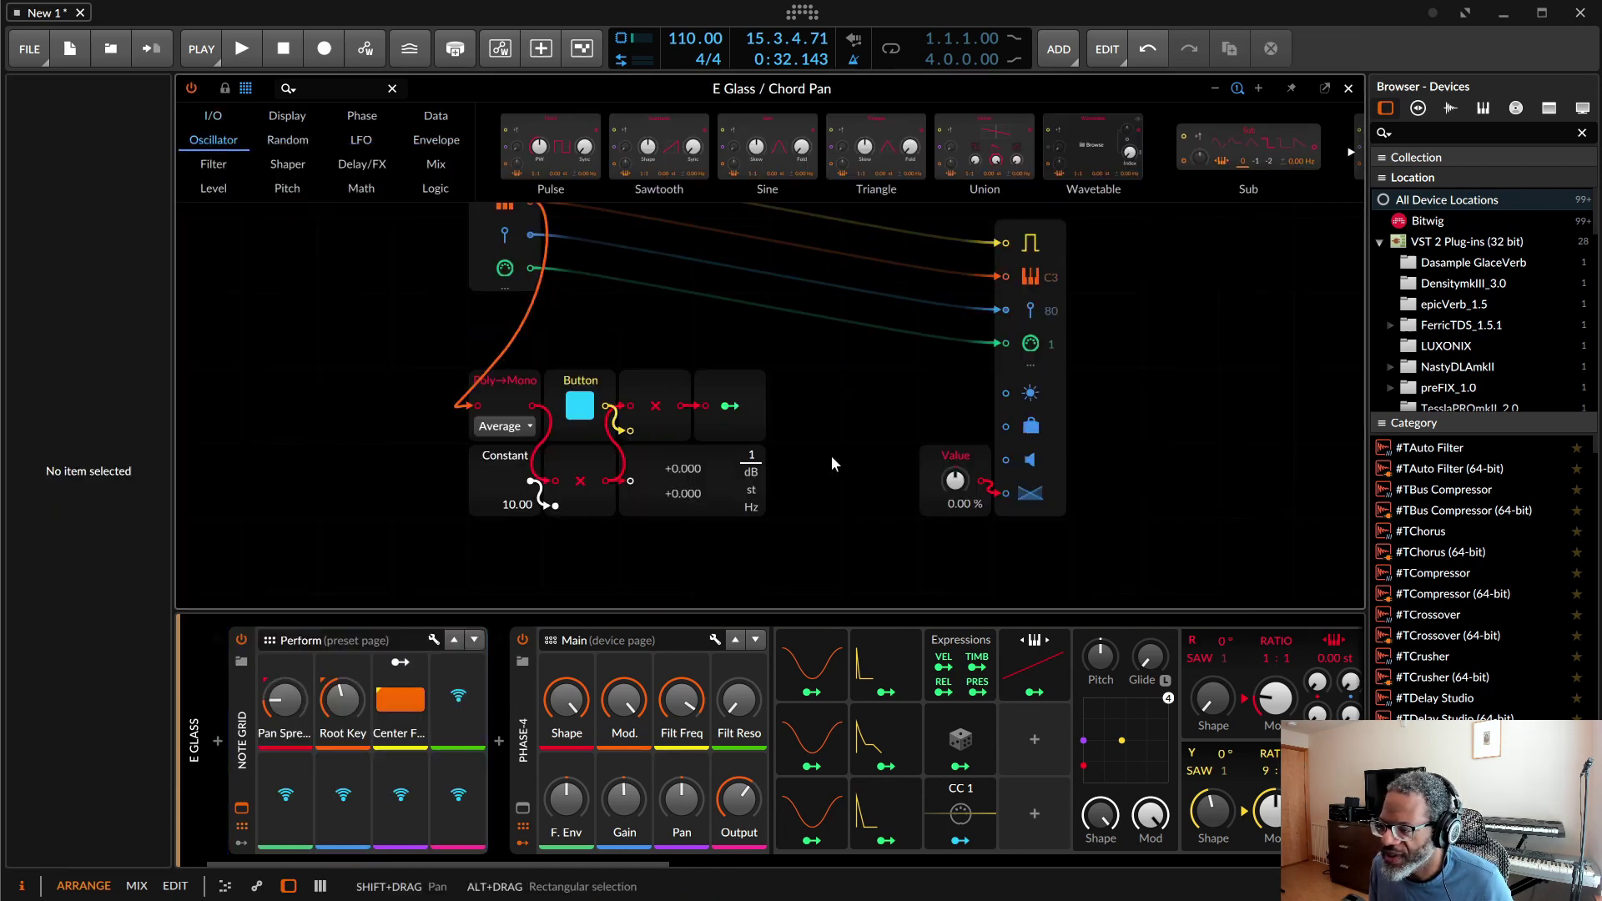
{"action": "scroll", "coordinate": [833, 464], "scroll_direction": "up", "scroll_amount": 2}
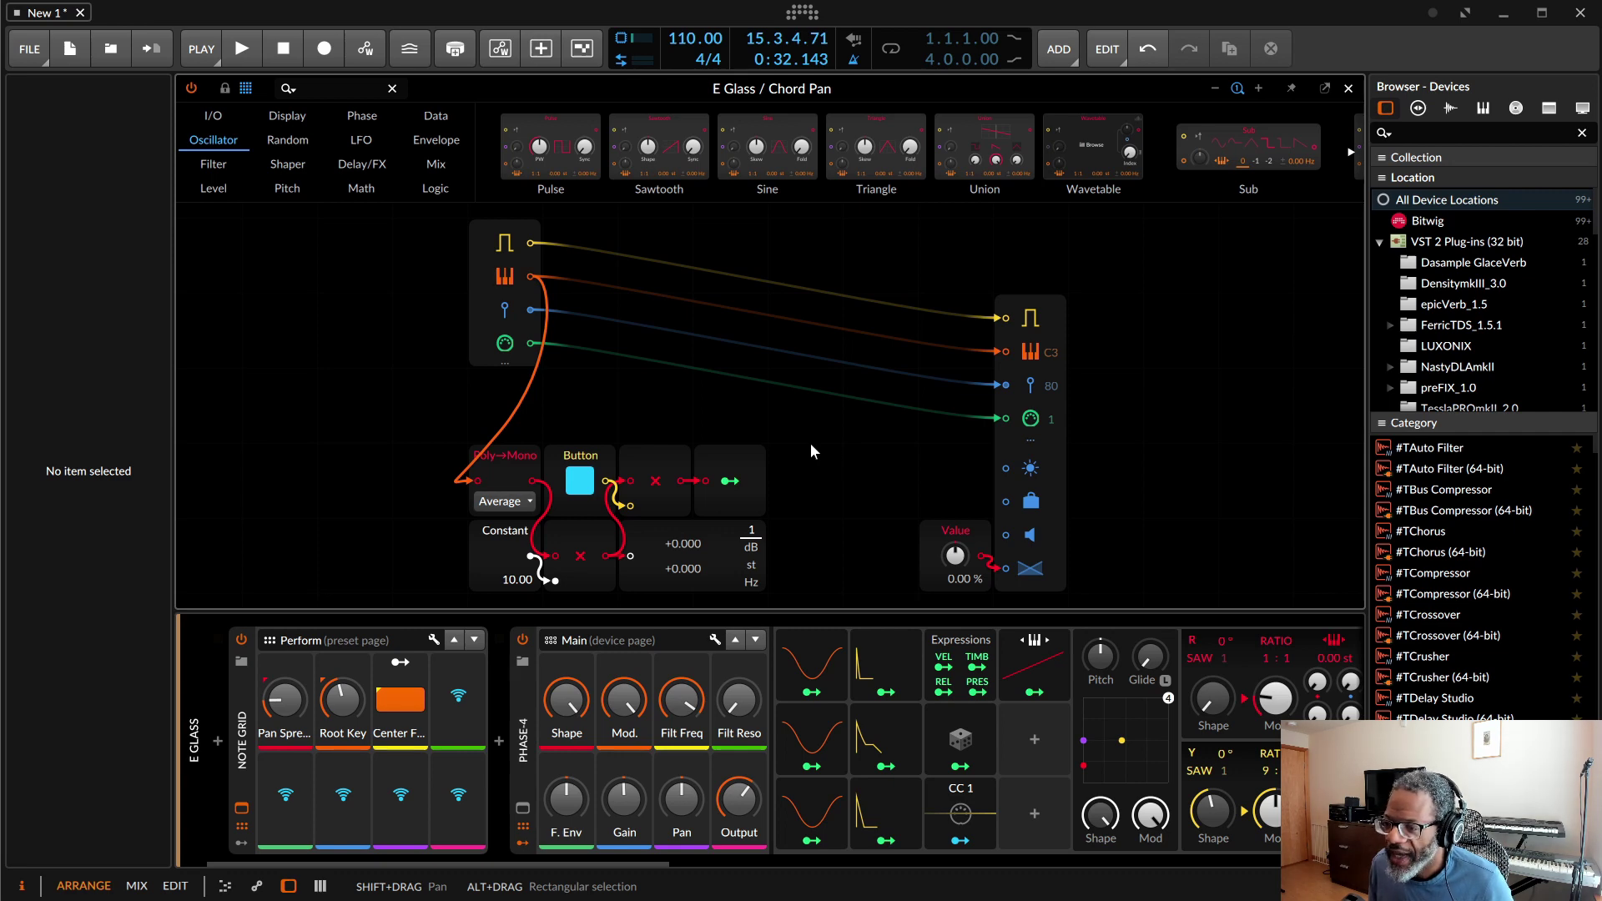
Step: Expand the Note Grid's Keytrack modulator and lower Pan Spread until Keytrack Spread reads 6.04
{"action": "left_click", "coordinate": [240, 842]}
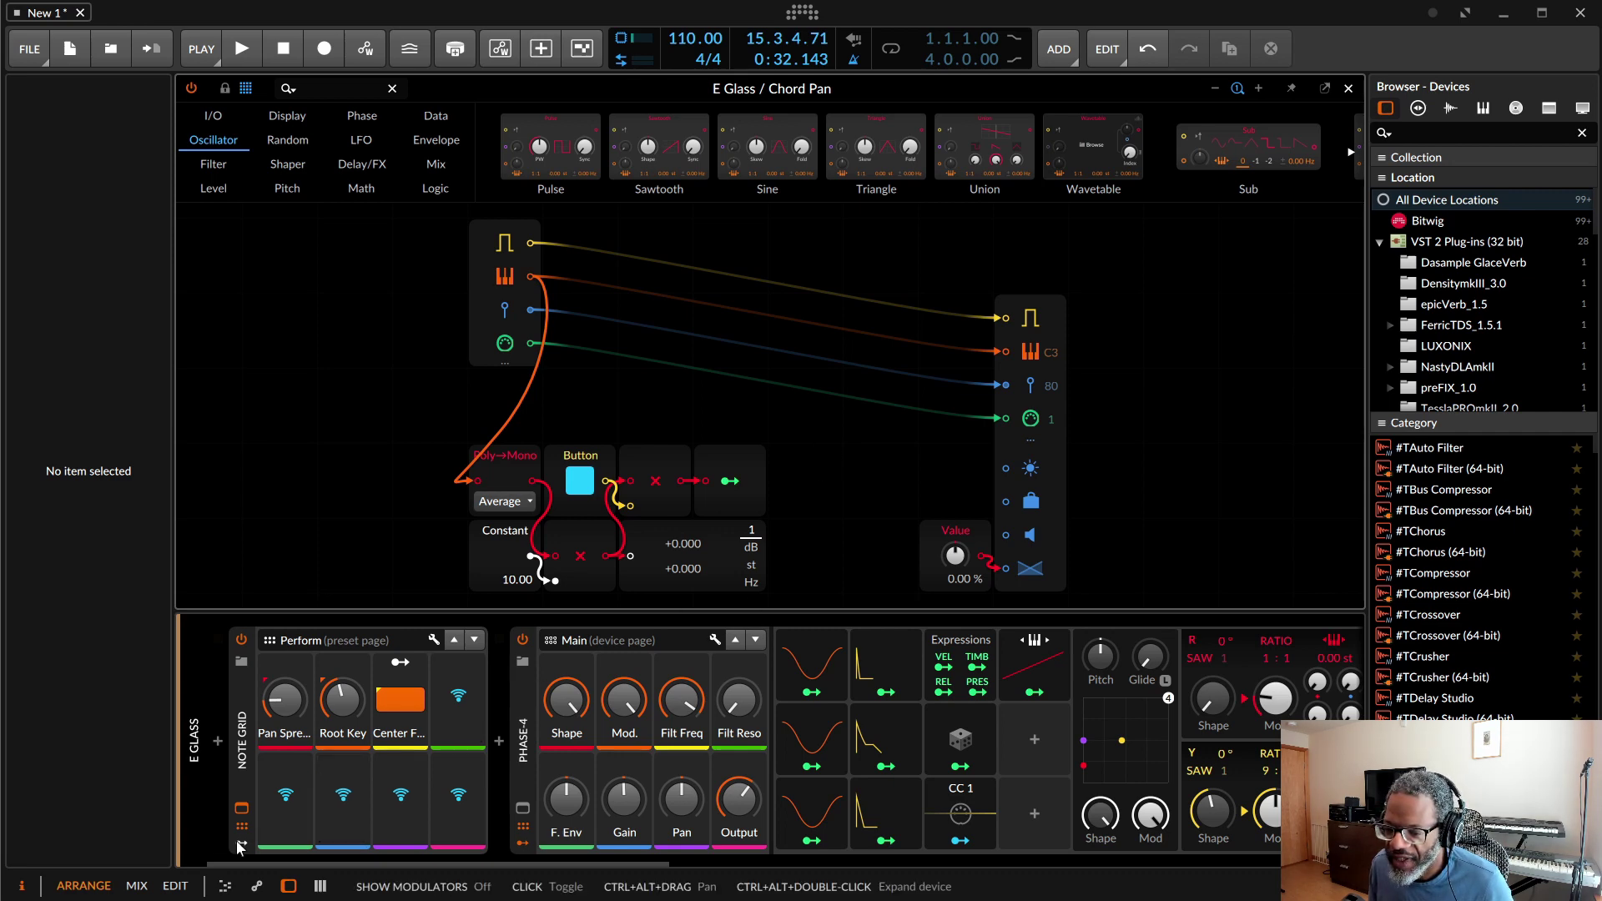
{"action": "left_click", "coordinate": [525, 740]}
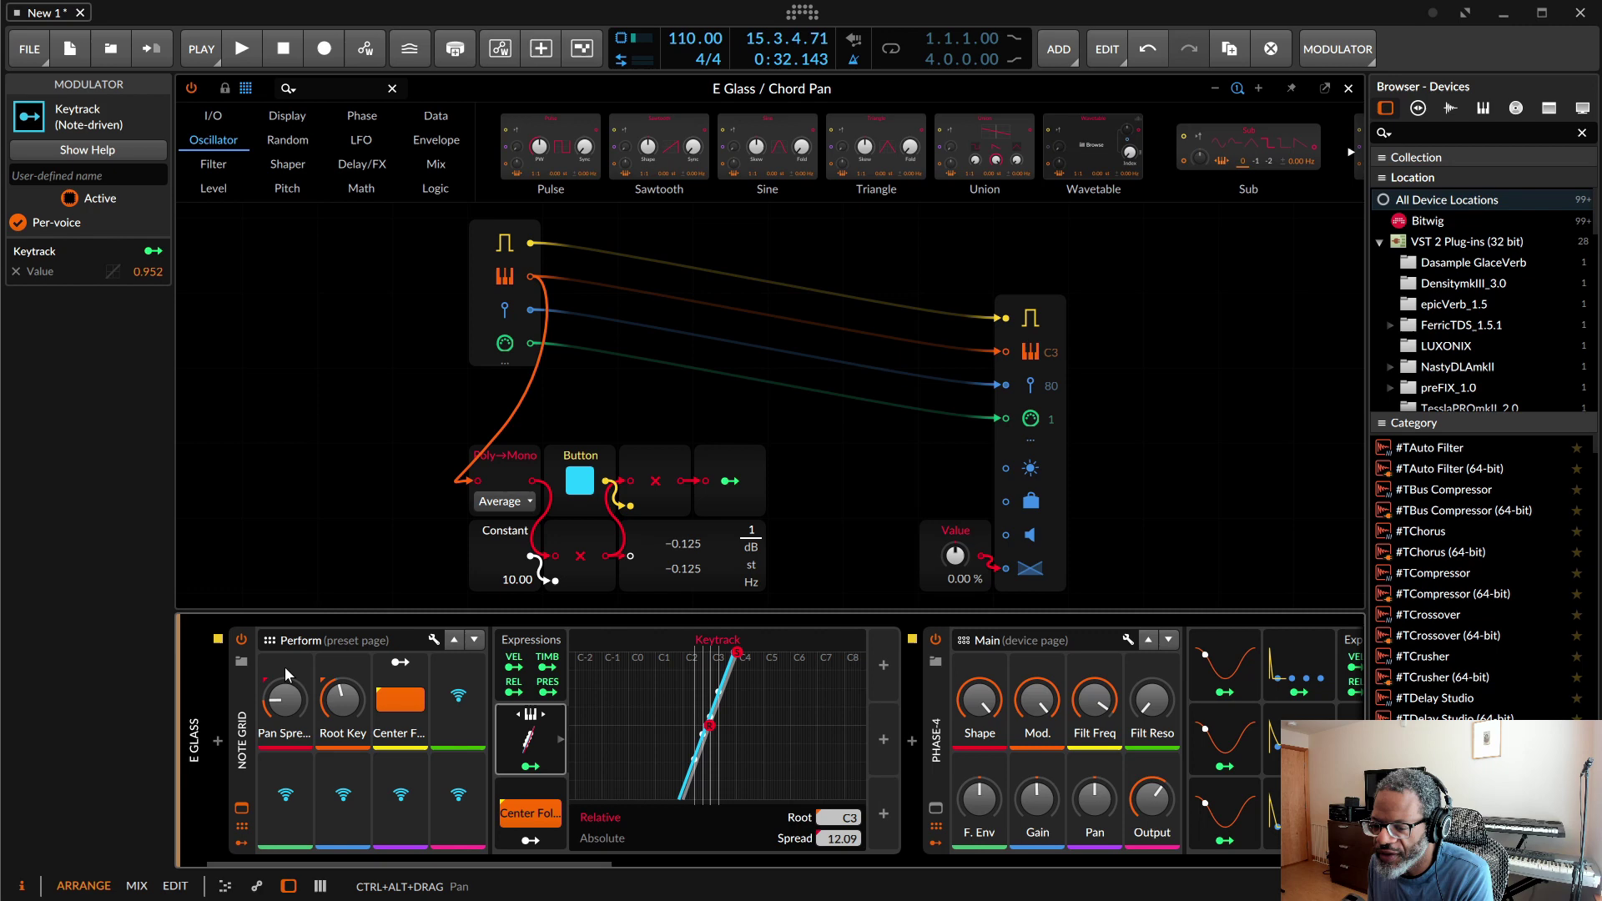
{"action": "left_click_drag", "start_coordinate": [284, 696], "coordinate": [284, 734]}
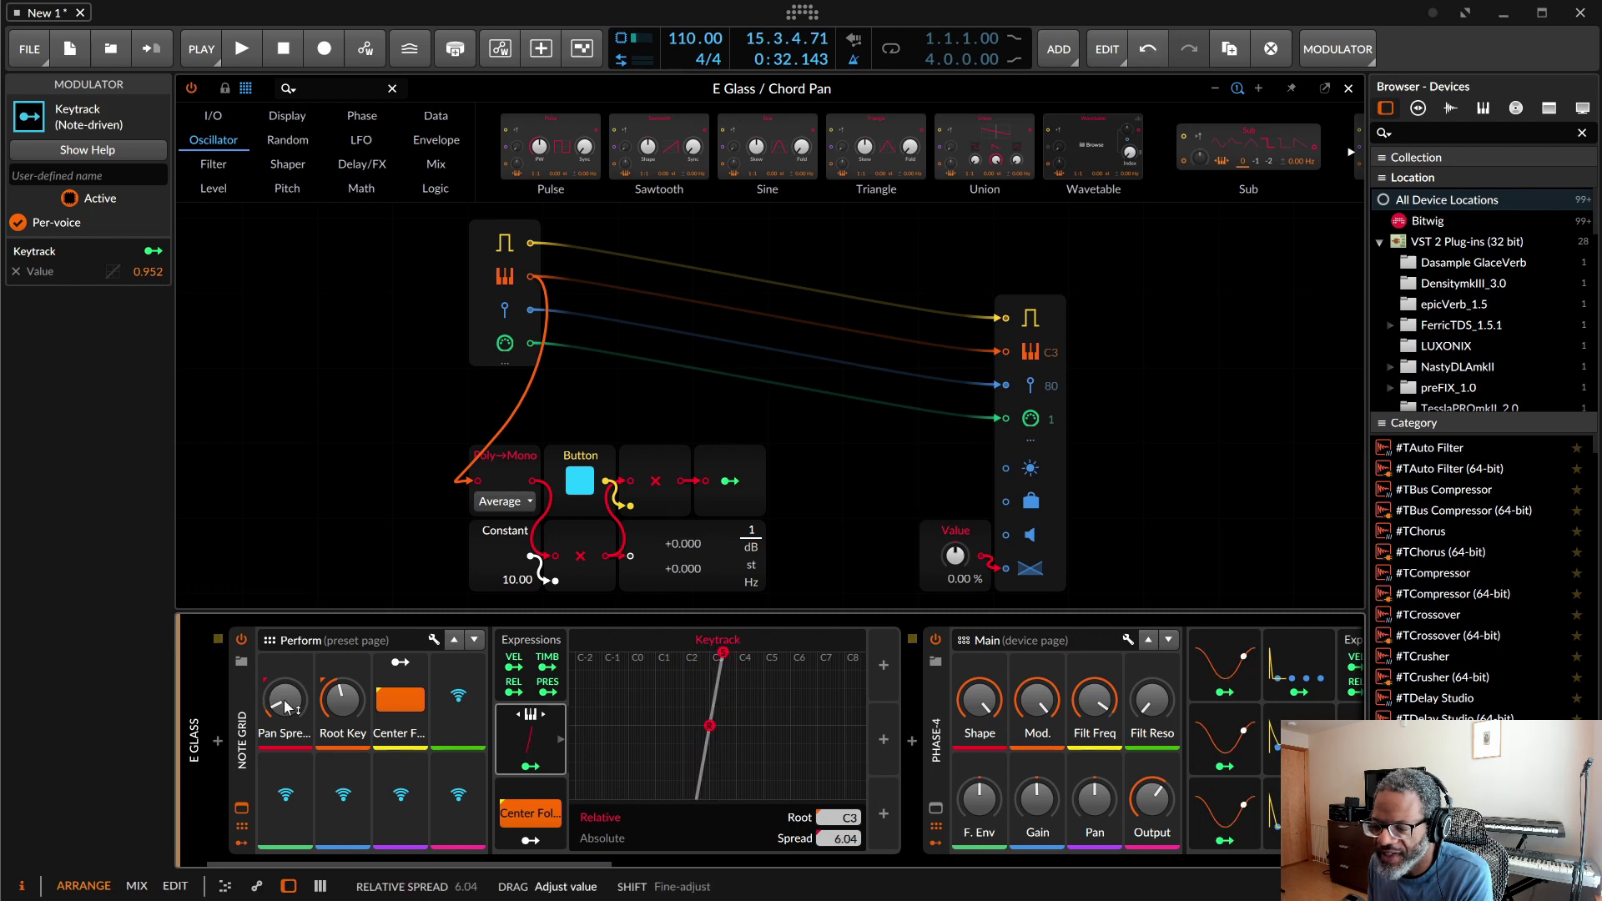
Step: Toggle the Note Grid's power off and back on
{"action": "left_click", "coordinate": [242, 640]}
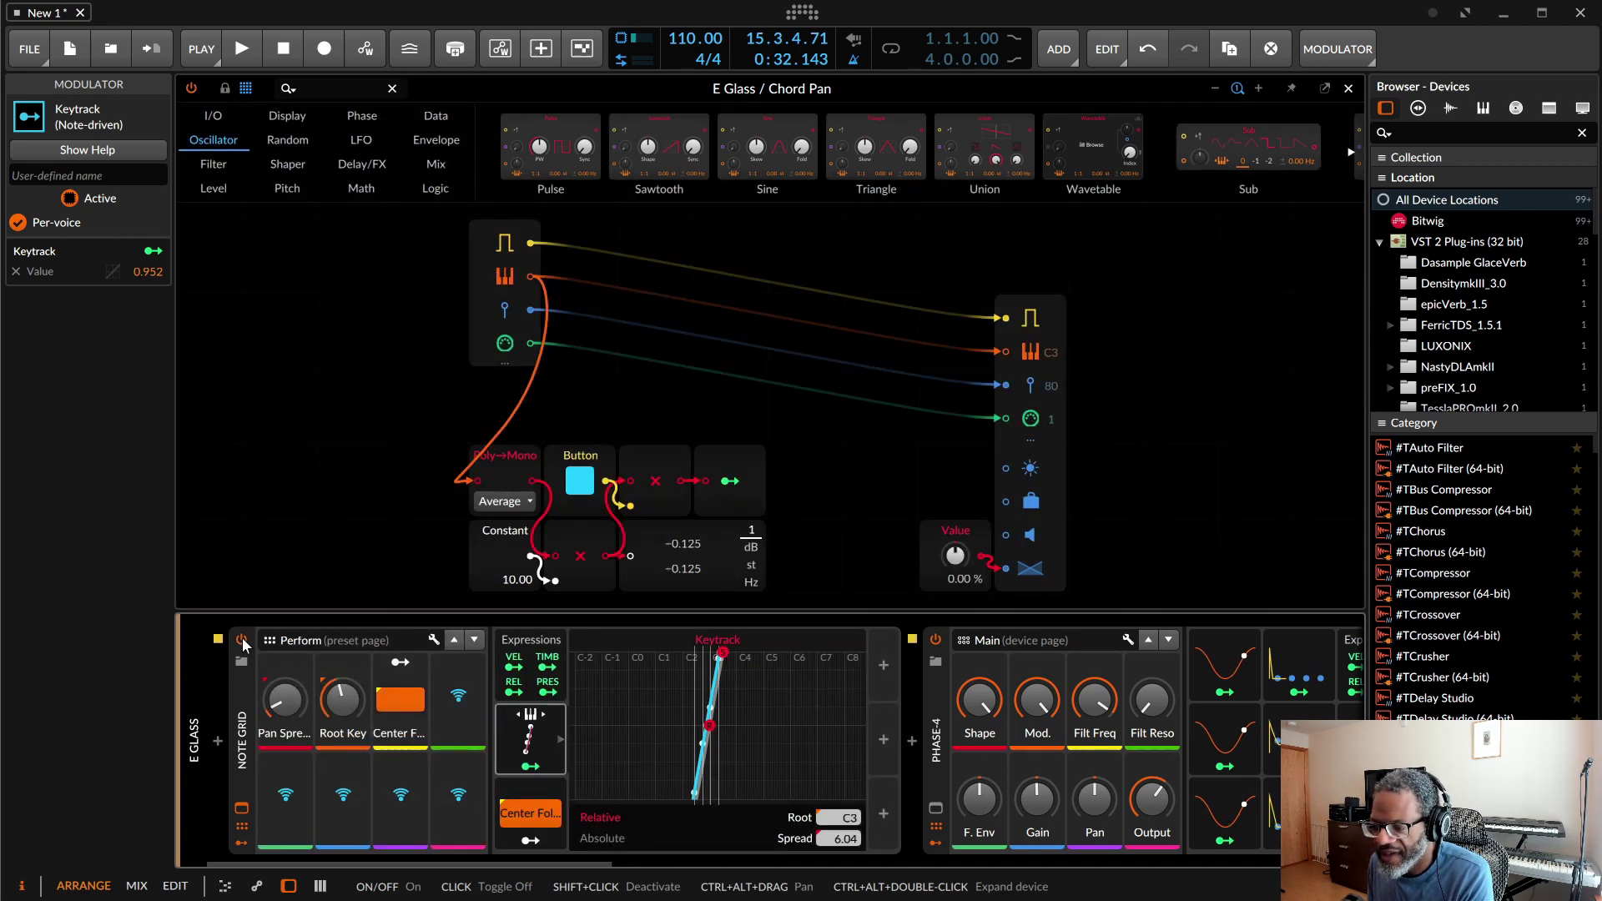
{"action": "left_click", "coordinate": [242, 641]}
{"action": "left_click", "coordinate": [242, 640]}
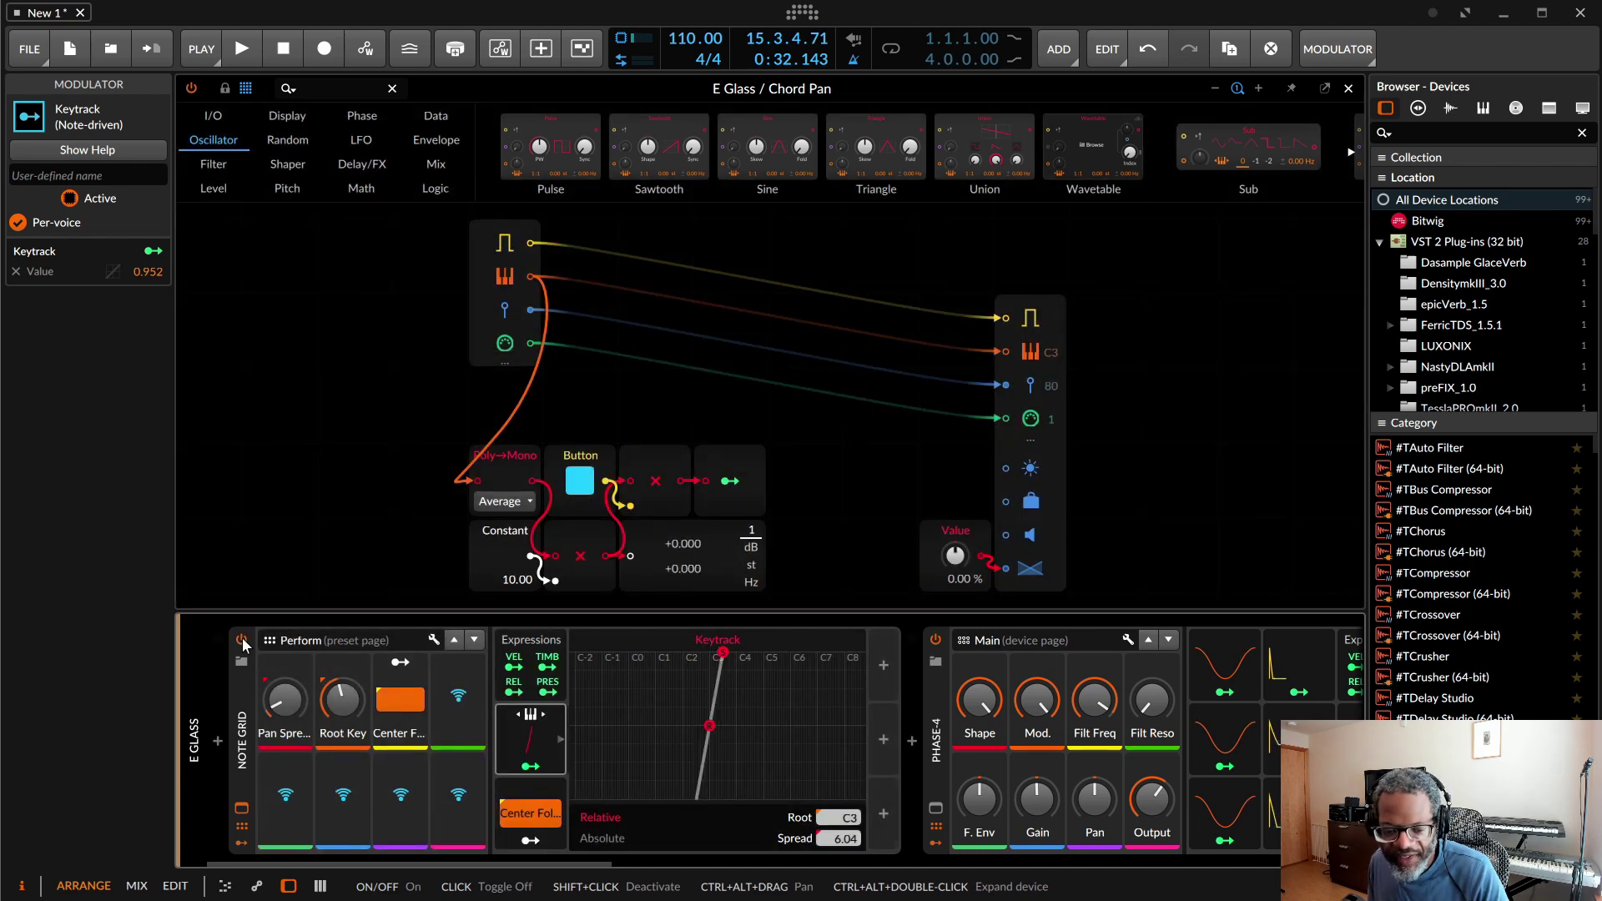
Step: Play E Glass, compare the Note Grid bypassed and active, then stop at 10.3.1.48
{"action": "key", "text": "space"}
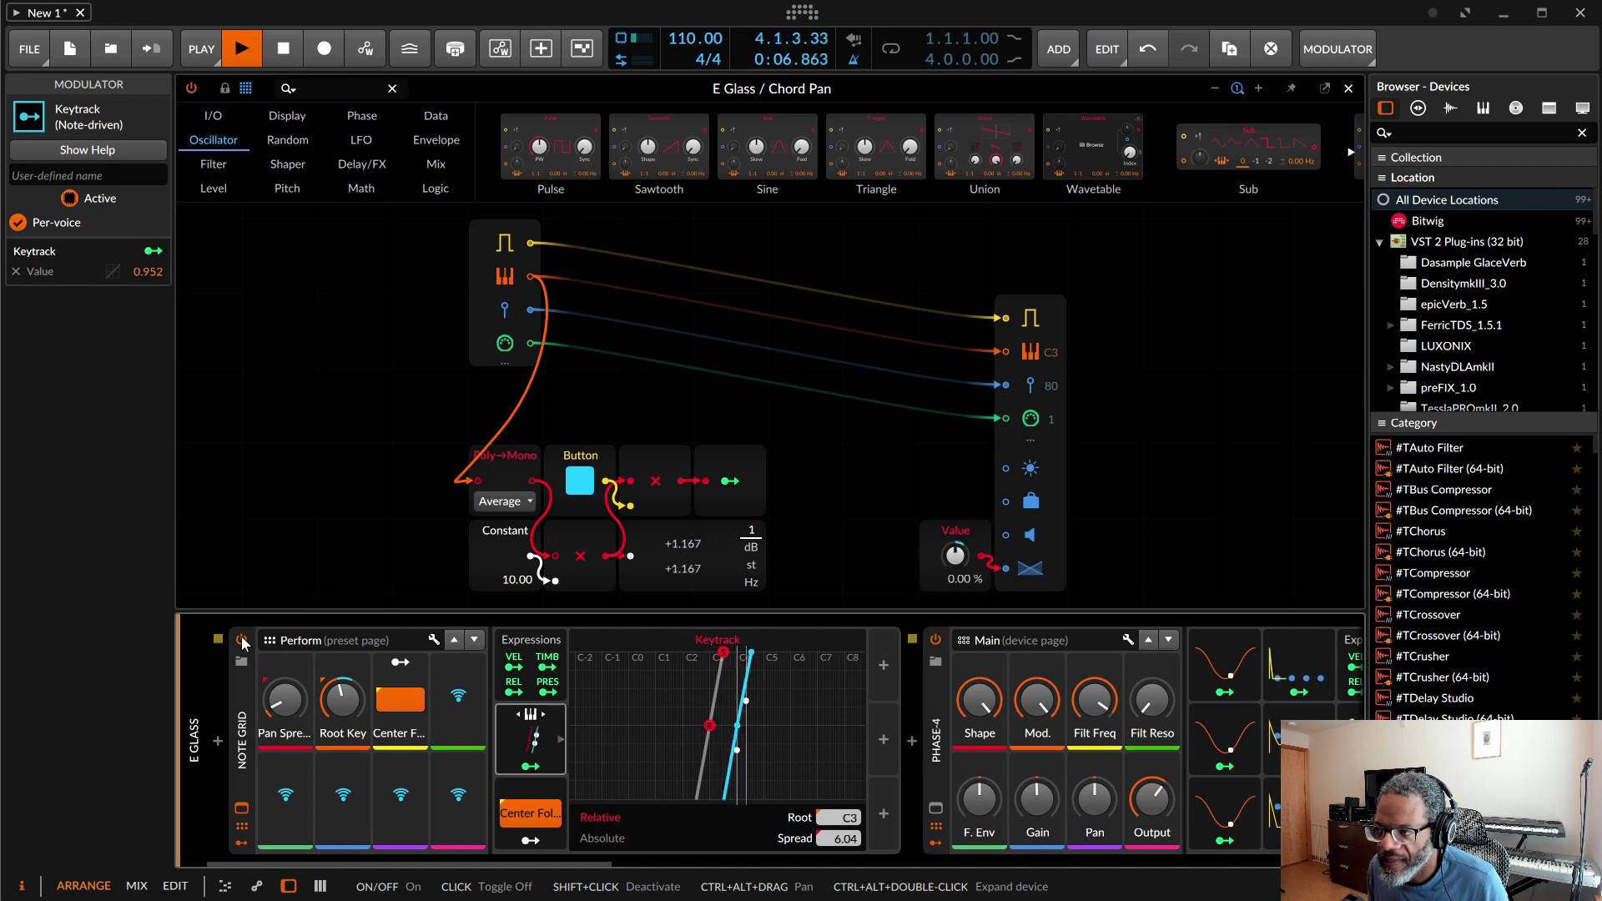
{"action": "left_click", "coordinate": [242, 640]}
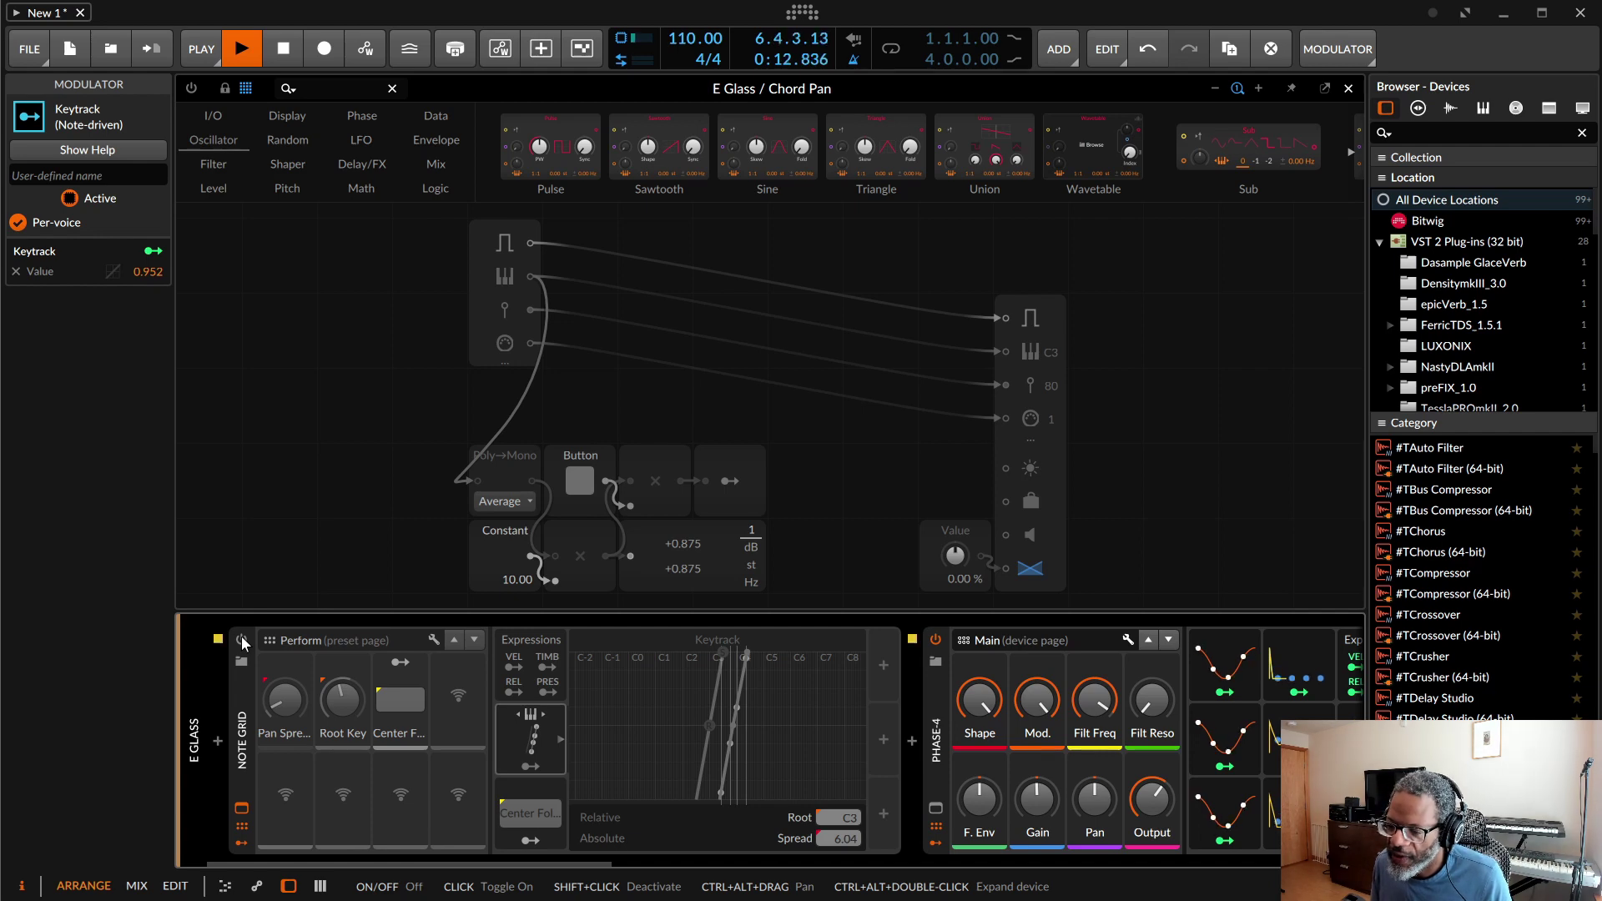
{"action": "left_click", "coordinate": [242, 639]}
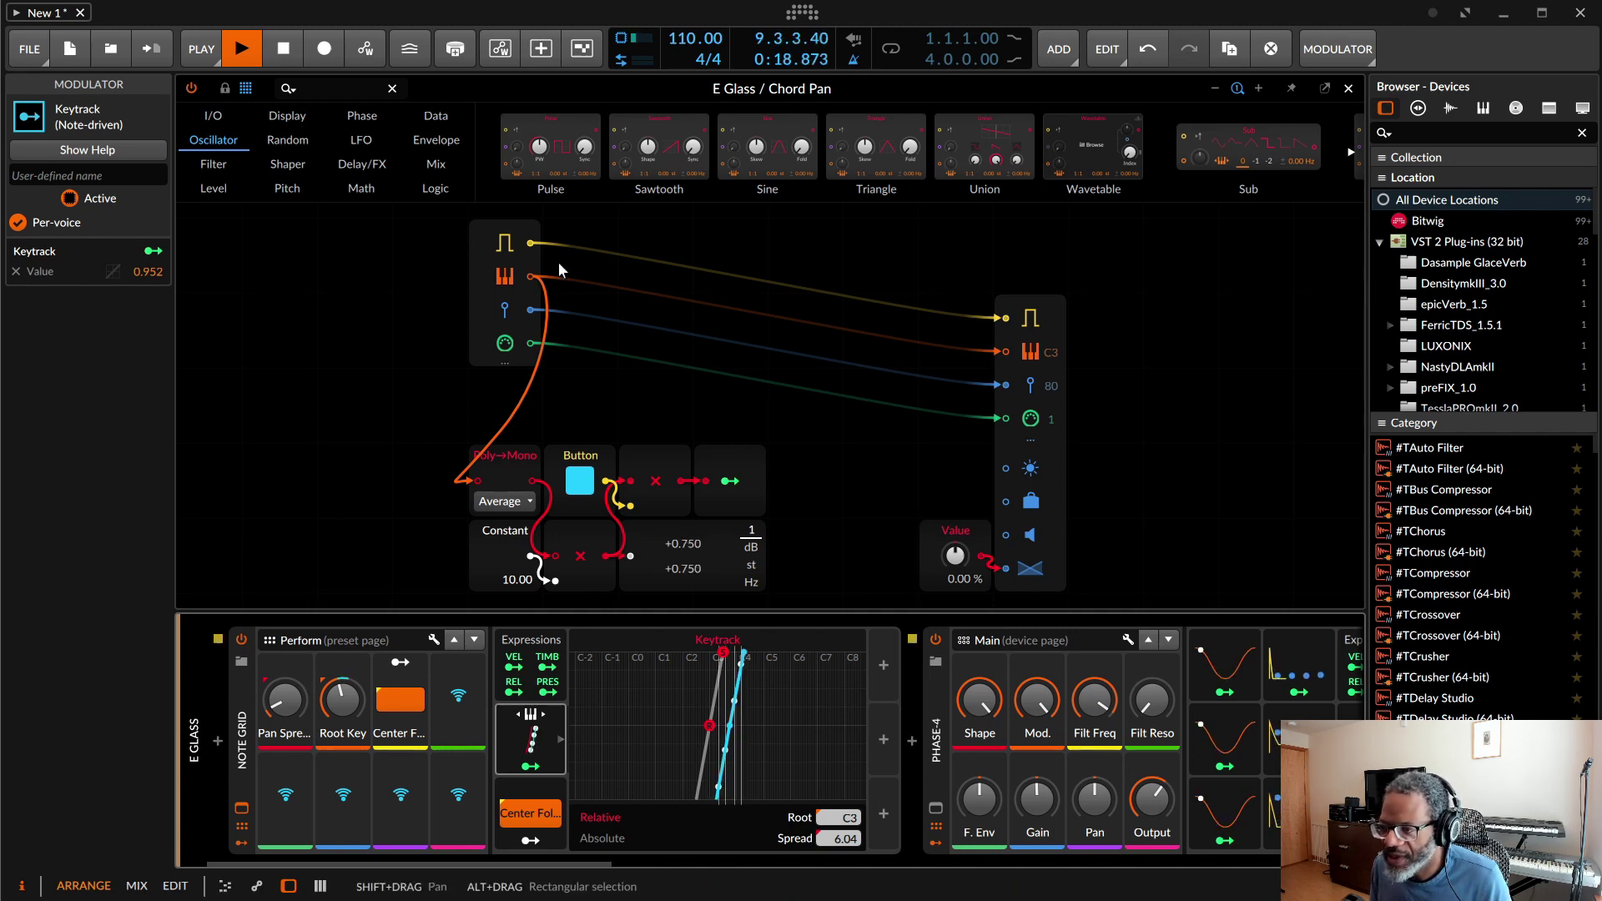
{"action": "left_click", "coordinate": [287, 55]}
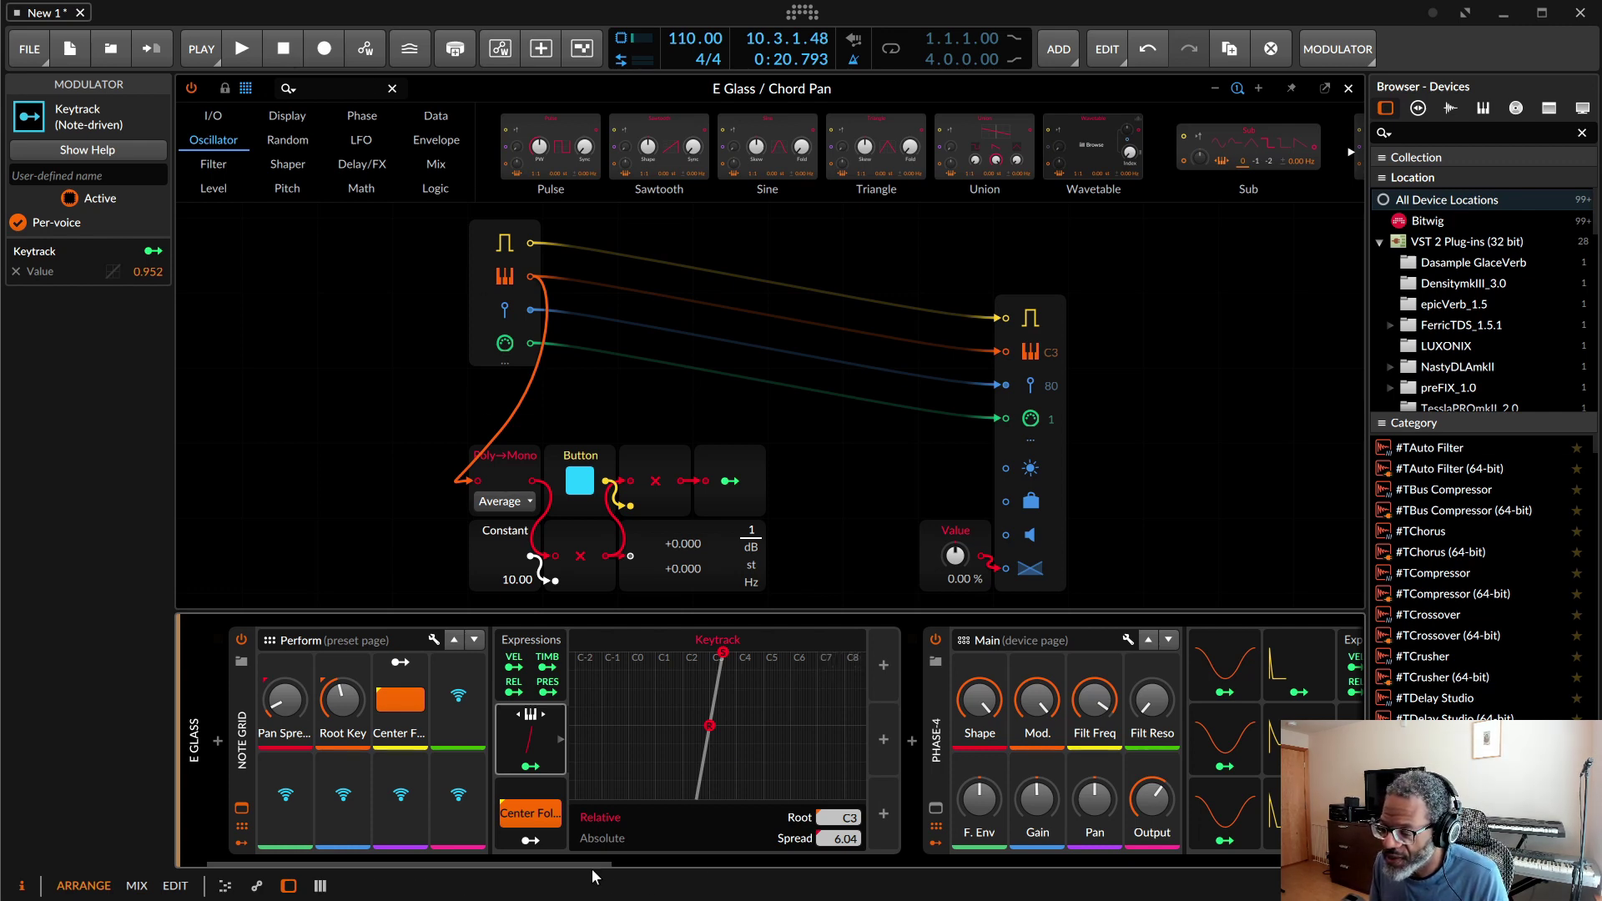
{"action": "left_click_drag", "start_coordinate": [589, 859], "coordinate": [717, 856]}
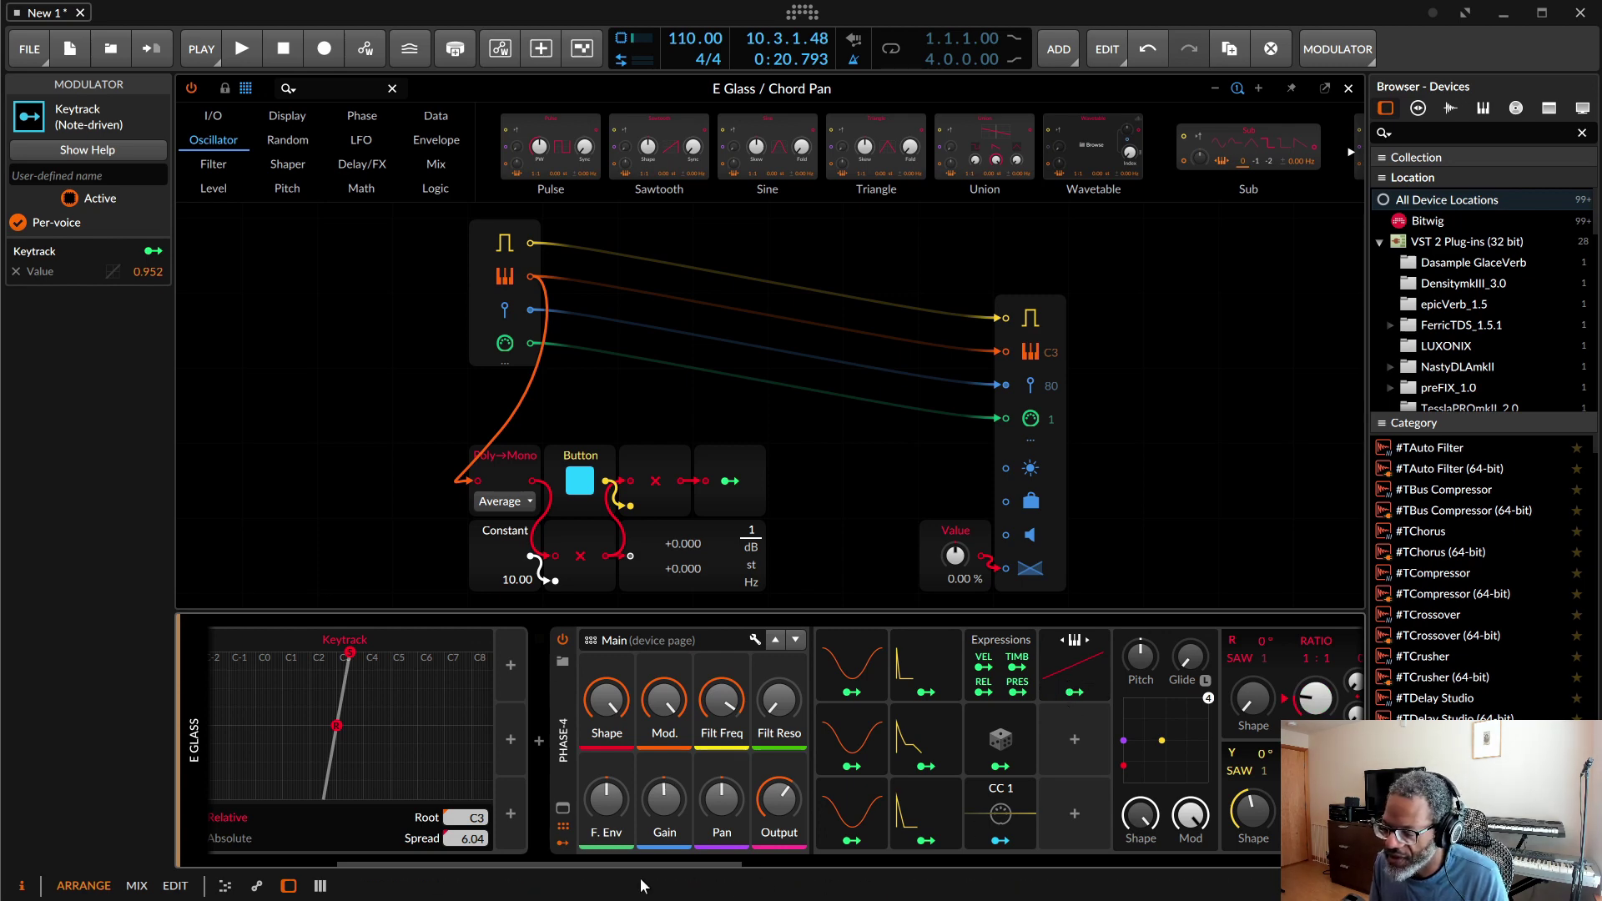
{"action": "left_click_drag", "start_coordinate": [652, 862], "coordinate": [523, 864]}
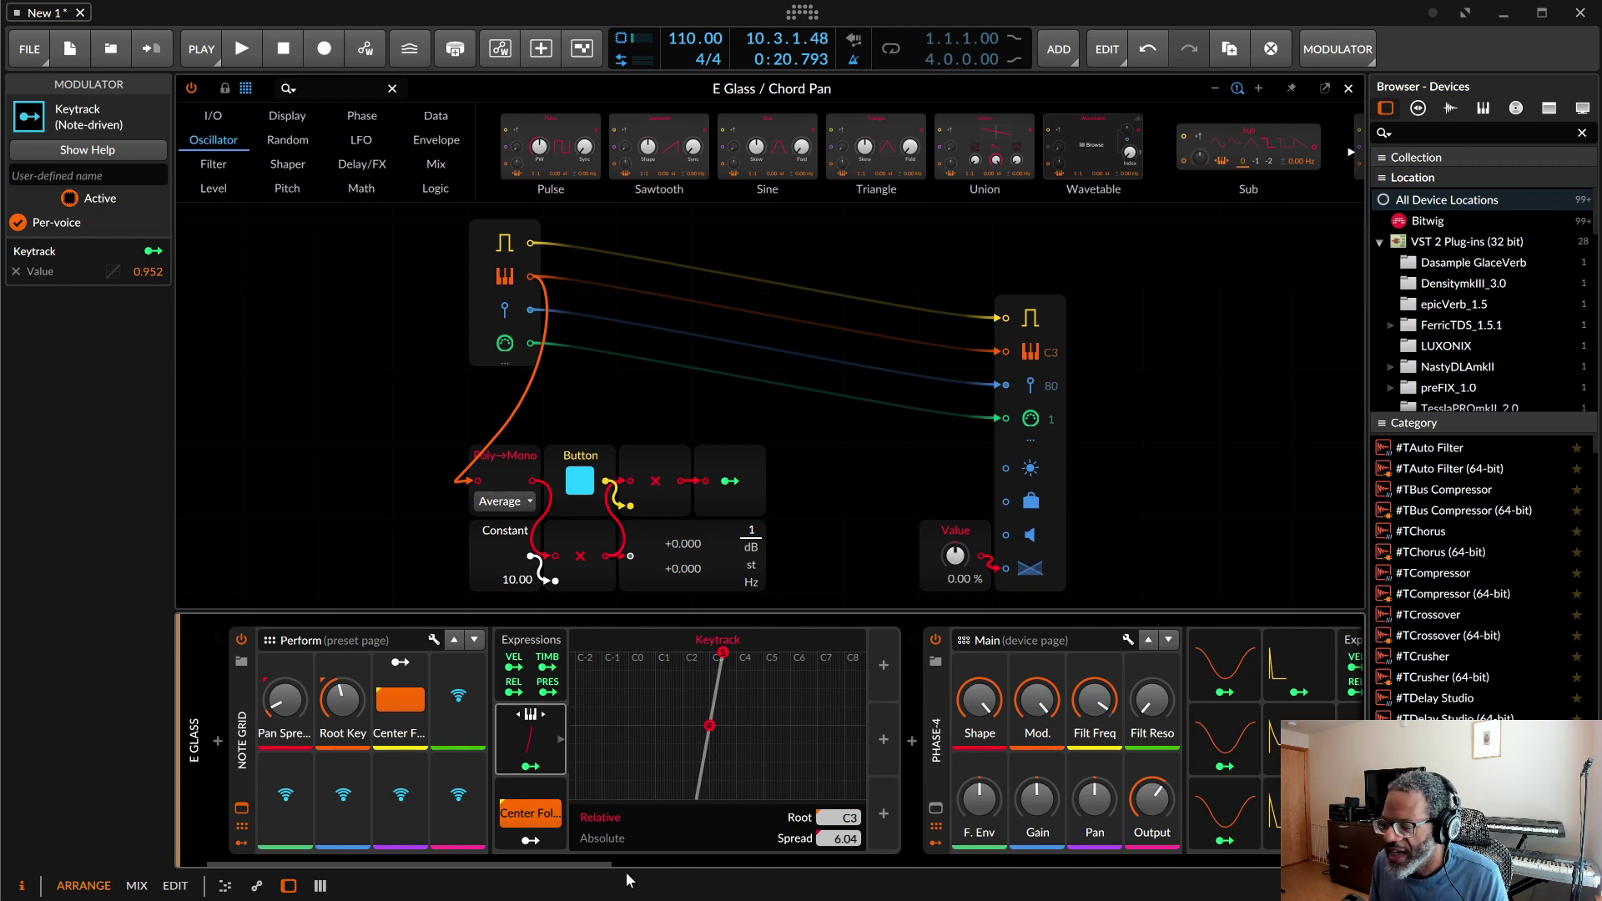
{"action": "left_click_drag", "start_coordinate": [589, 860], "coordinate": [709, 857]}
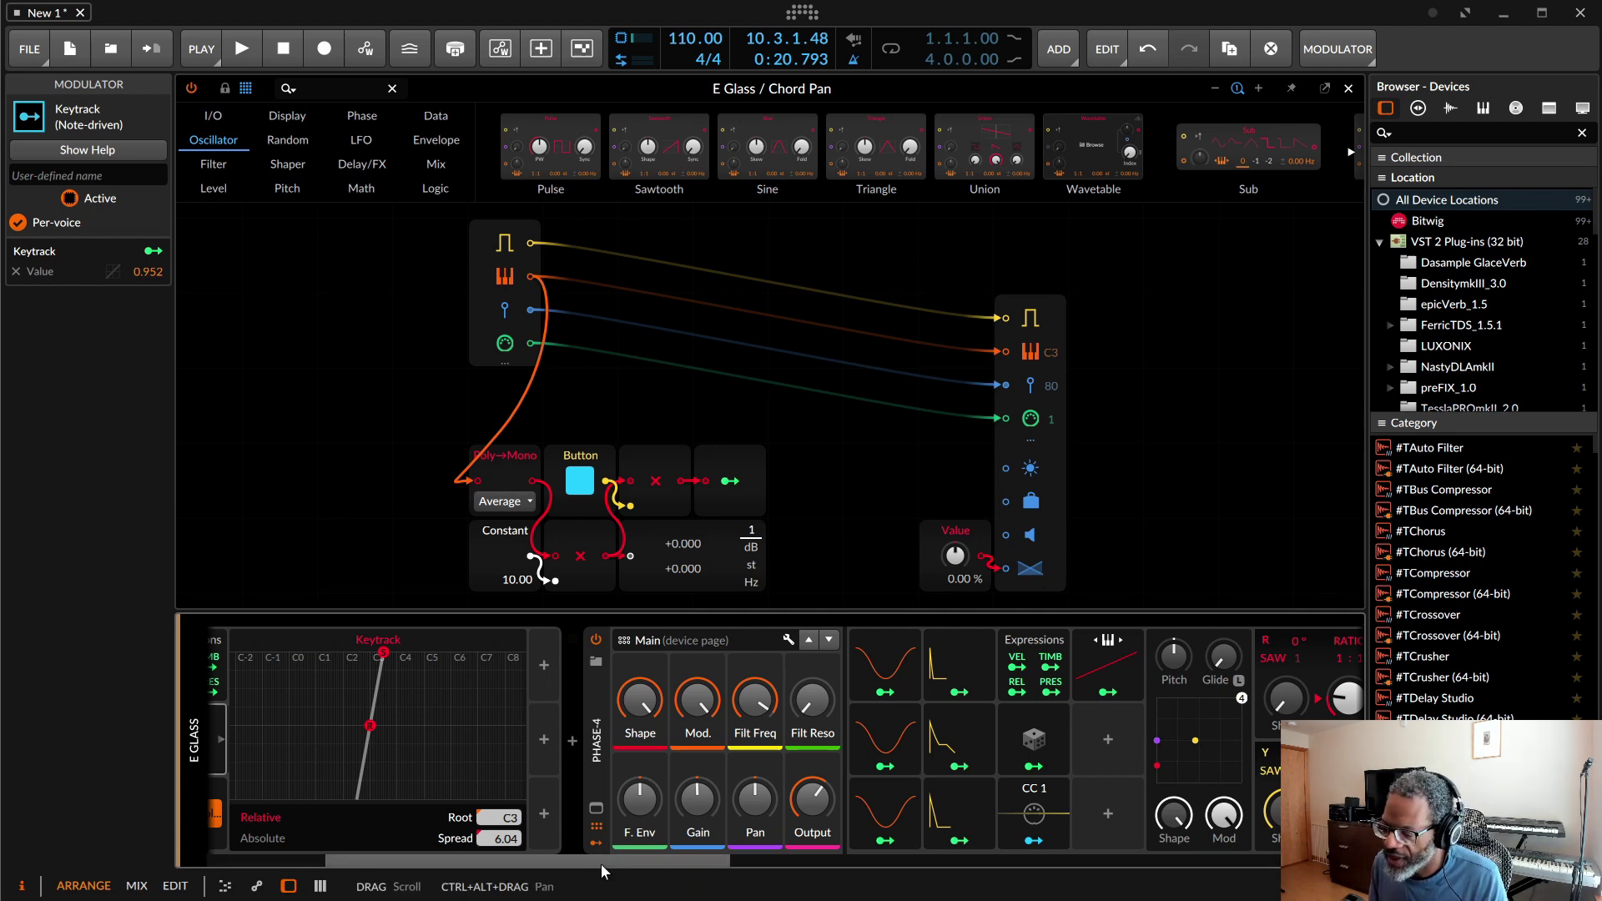
{"action": "left_click_drag", "start_coordinate": [620, 860], "coordinate": [491, 867]}
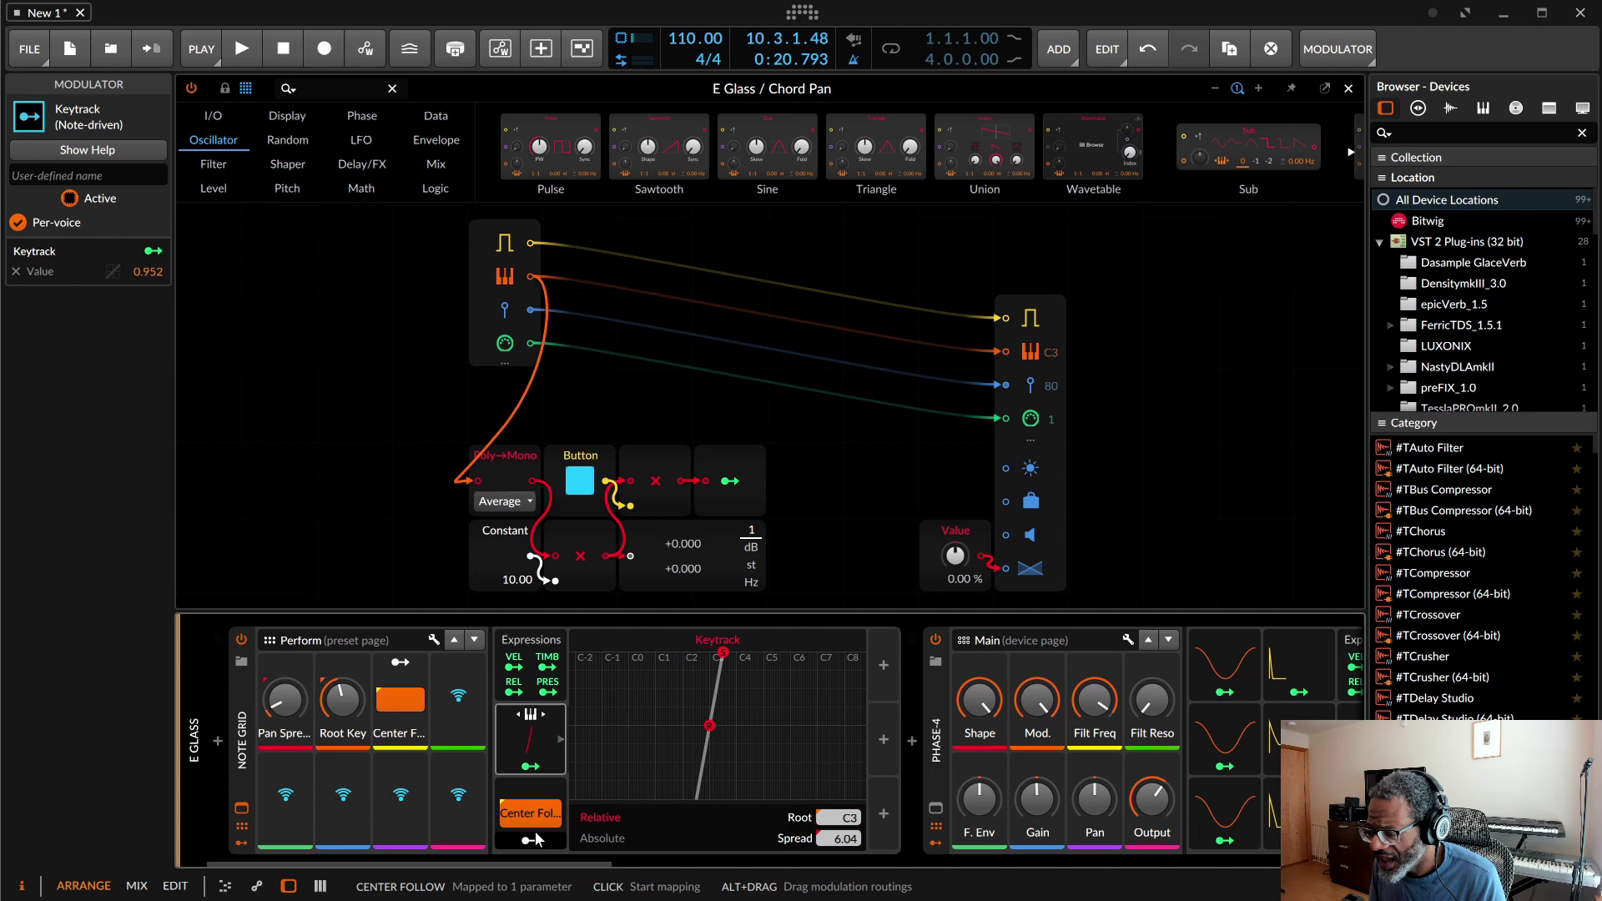
{"action": "key", "text": "Right"}
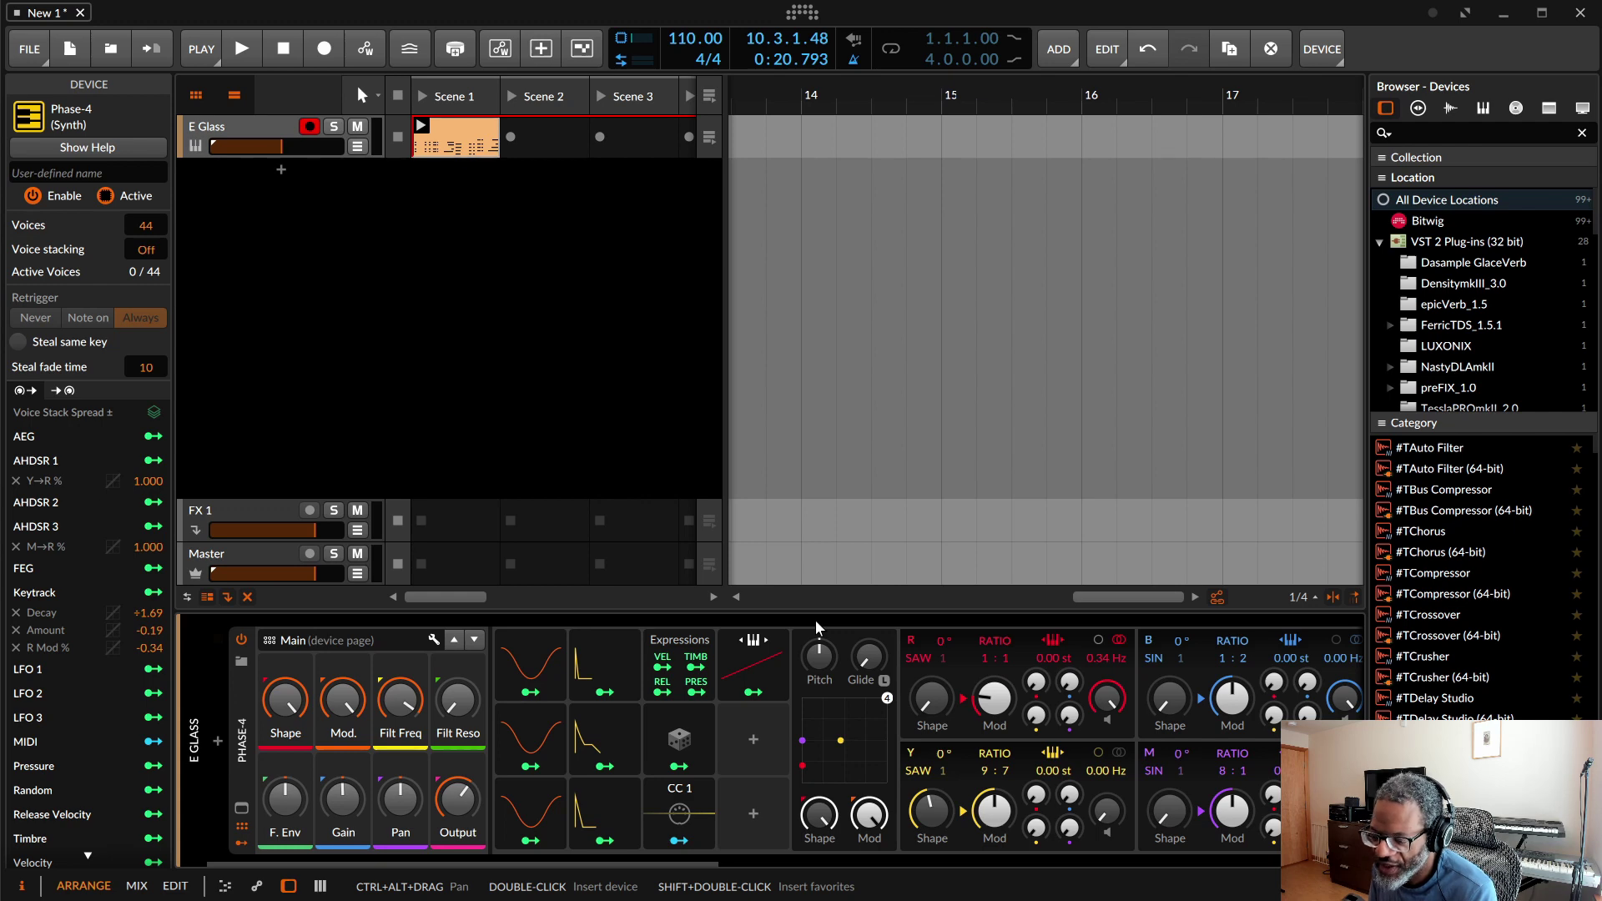
{"action": "left_click", "coordinate": [219, 741]}
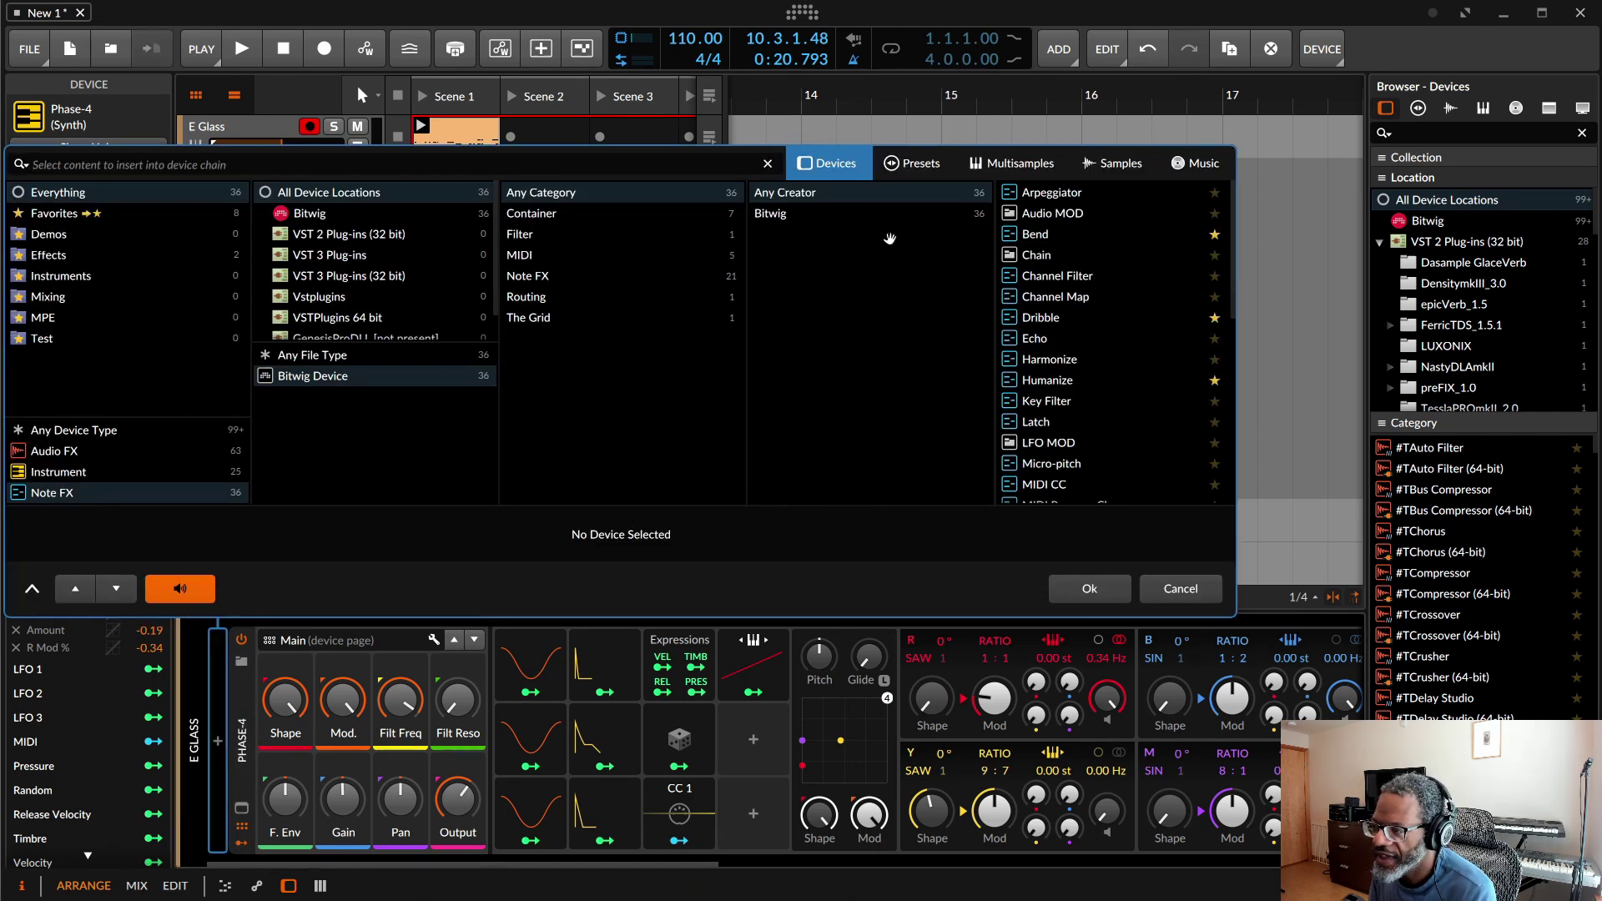
{"action": "scroll", "coordinate": [1074, 422], "scroll_direction": "down", "scroll_amount": 5}
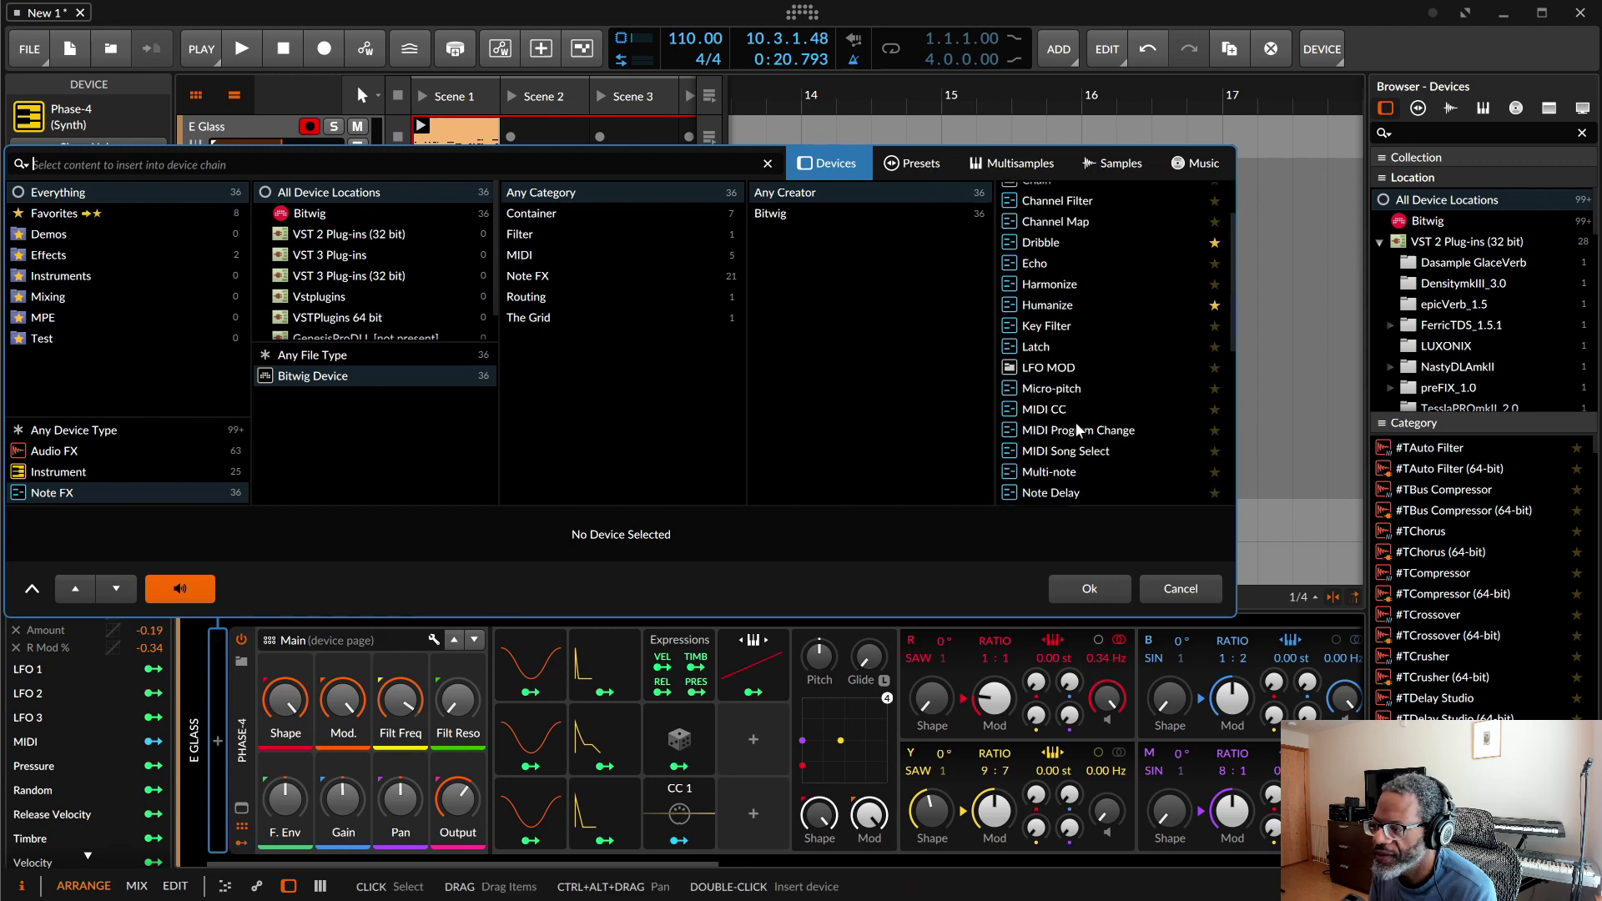
{"action": "left_click", "coordinate": [1052, 351]}
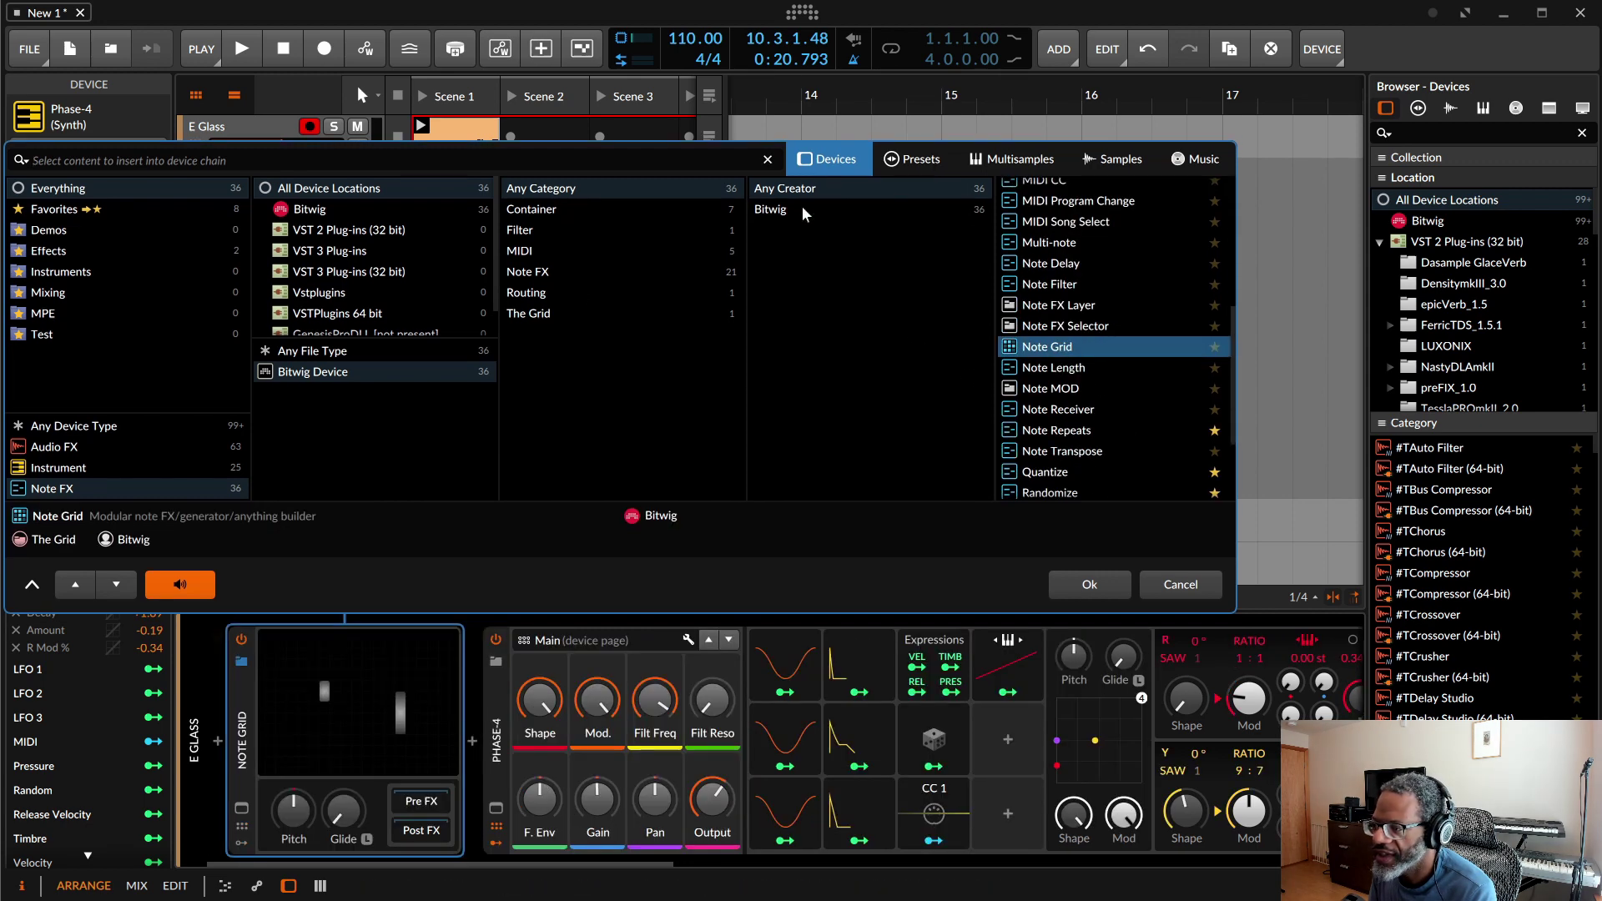
{"action": "left_click", "coordinate": [905, 163]}
{"action": "left_click", "coordinate": [857, 209]}
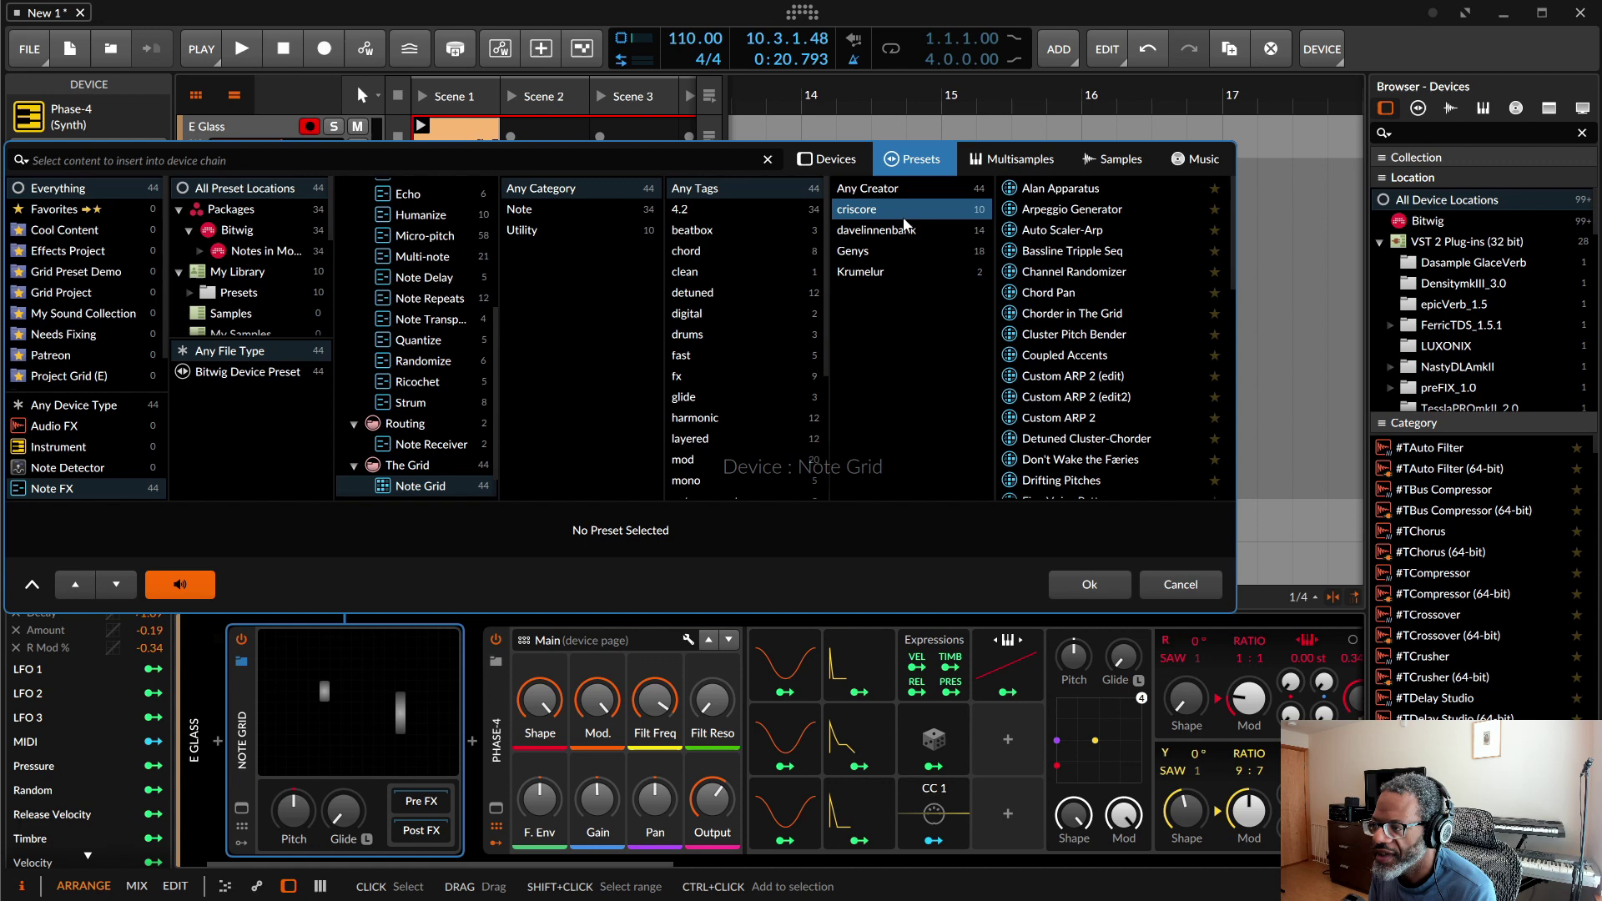
{"action": "left_click", "coordinate": [1043, 377]}
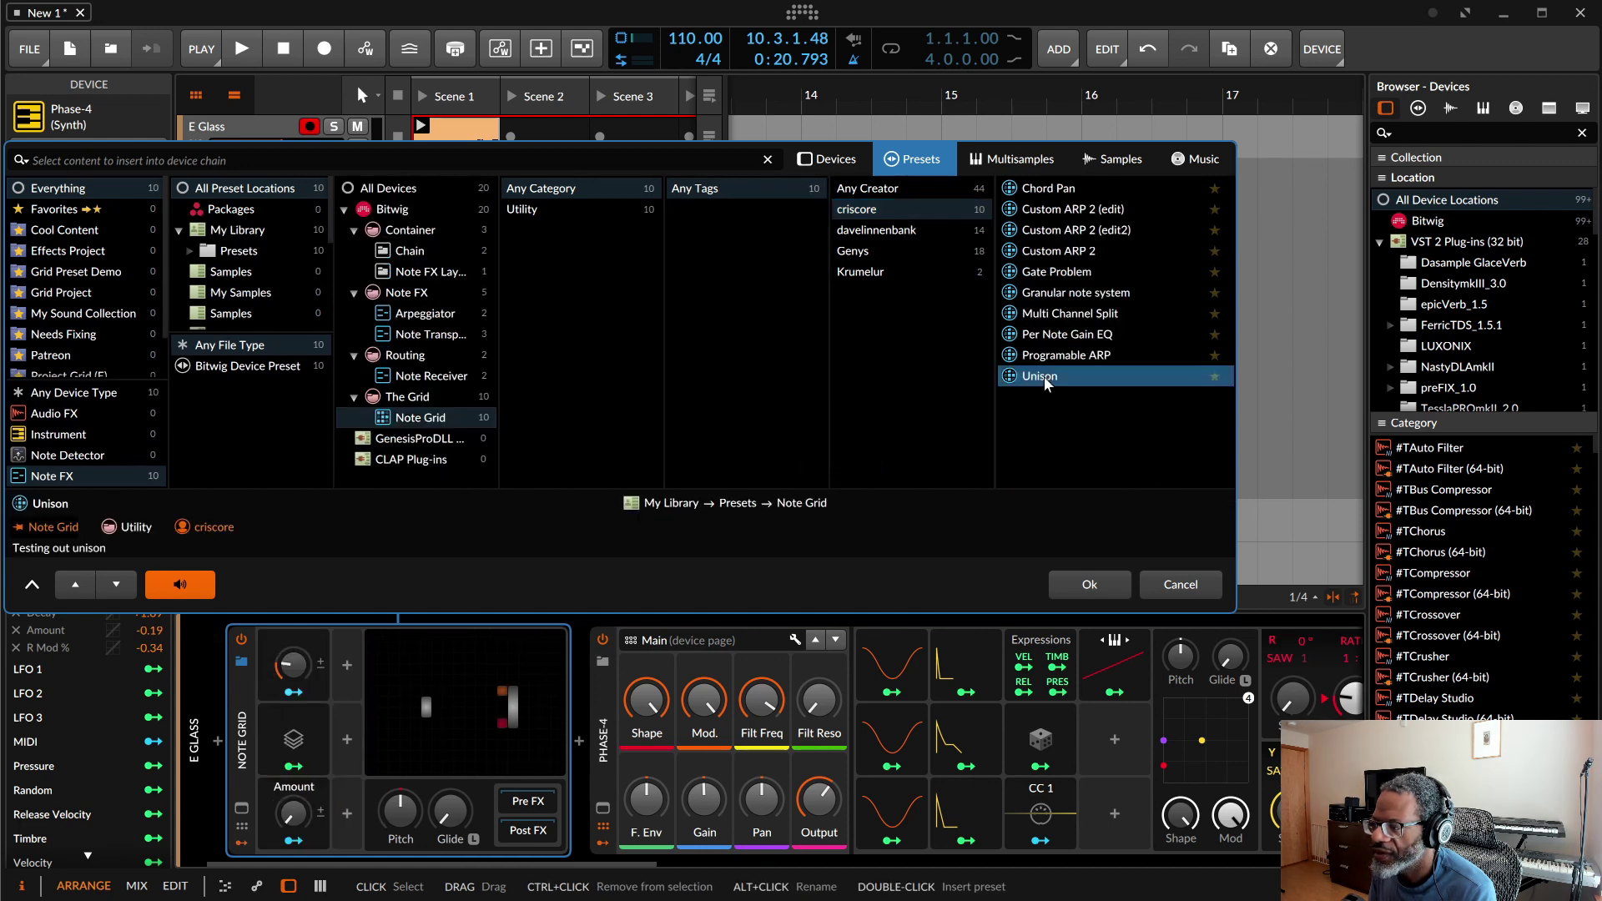
{"action": "left_click", "coordinate": [1092, 594]}
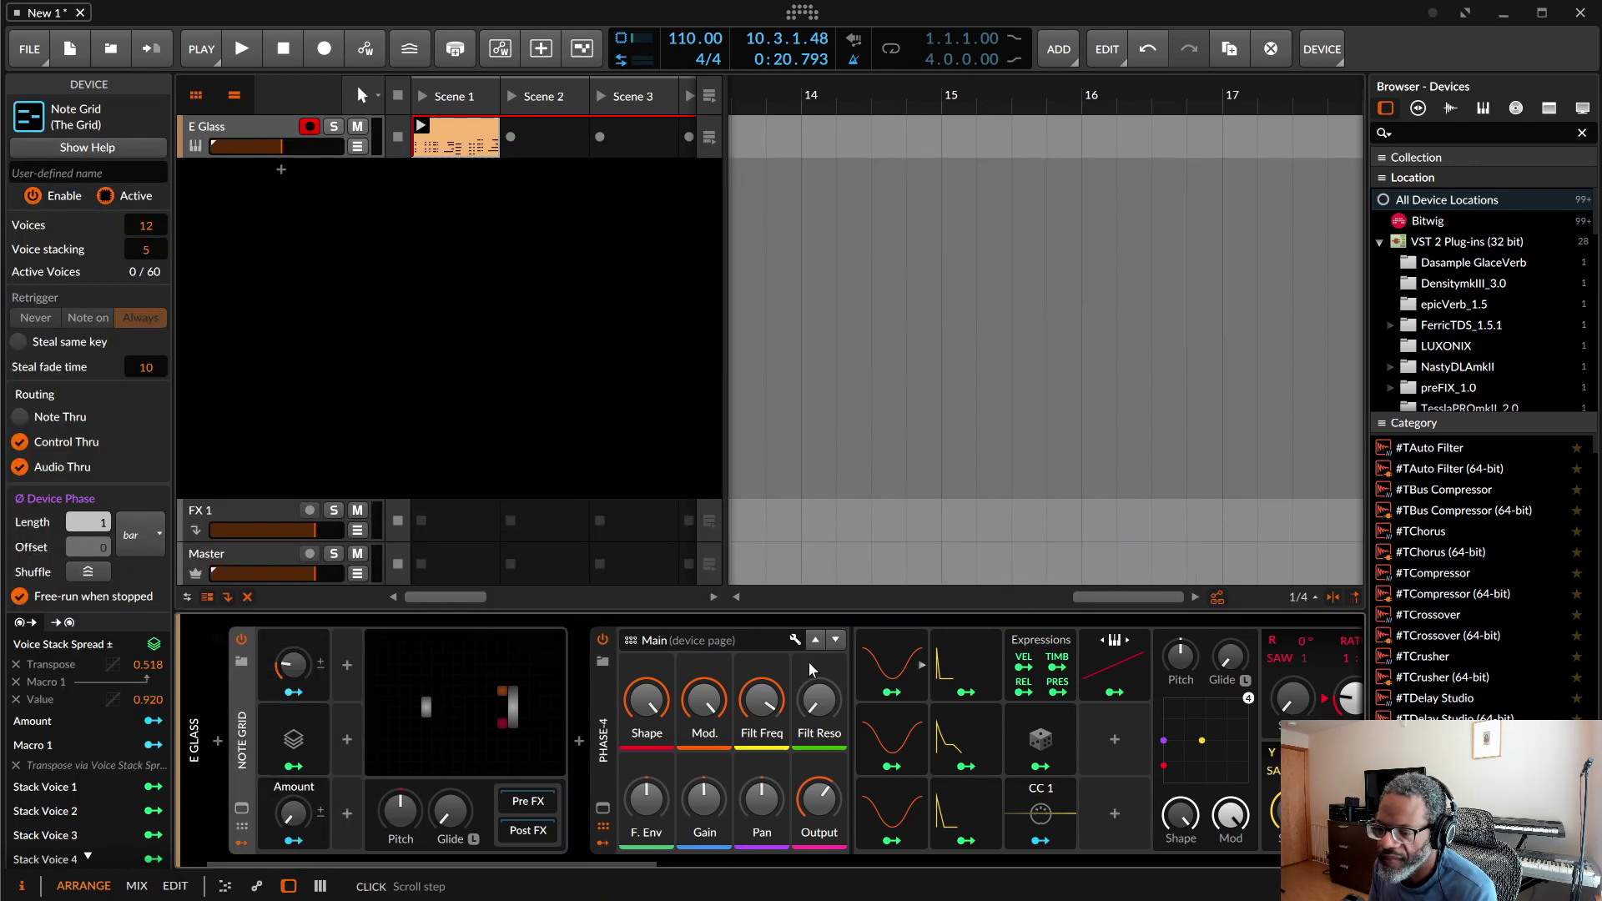
{"action": "left_click", "coordinate": [240, 640]}
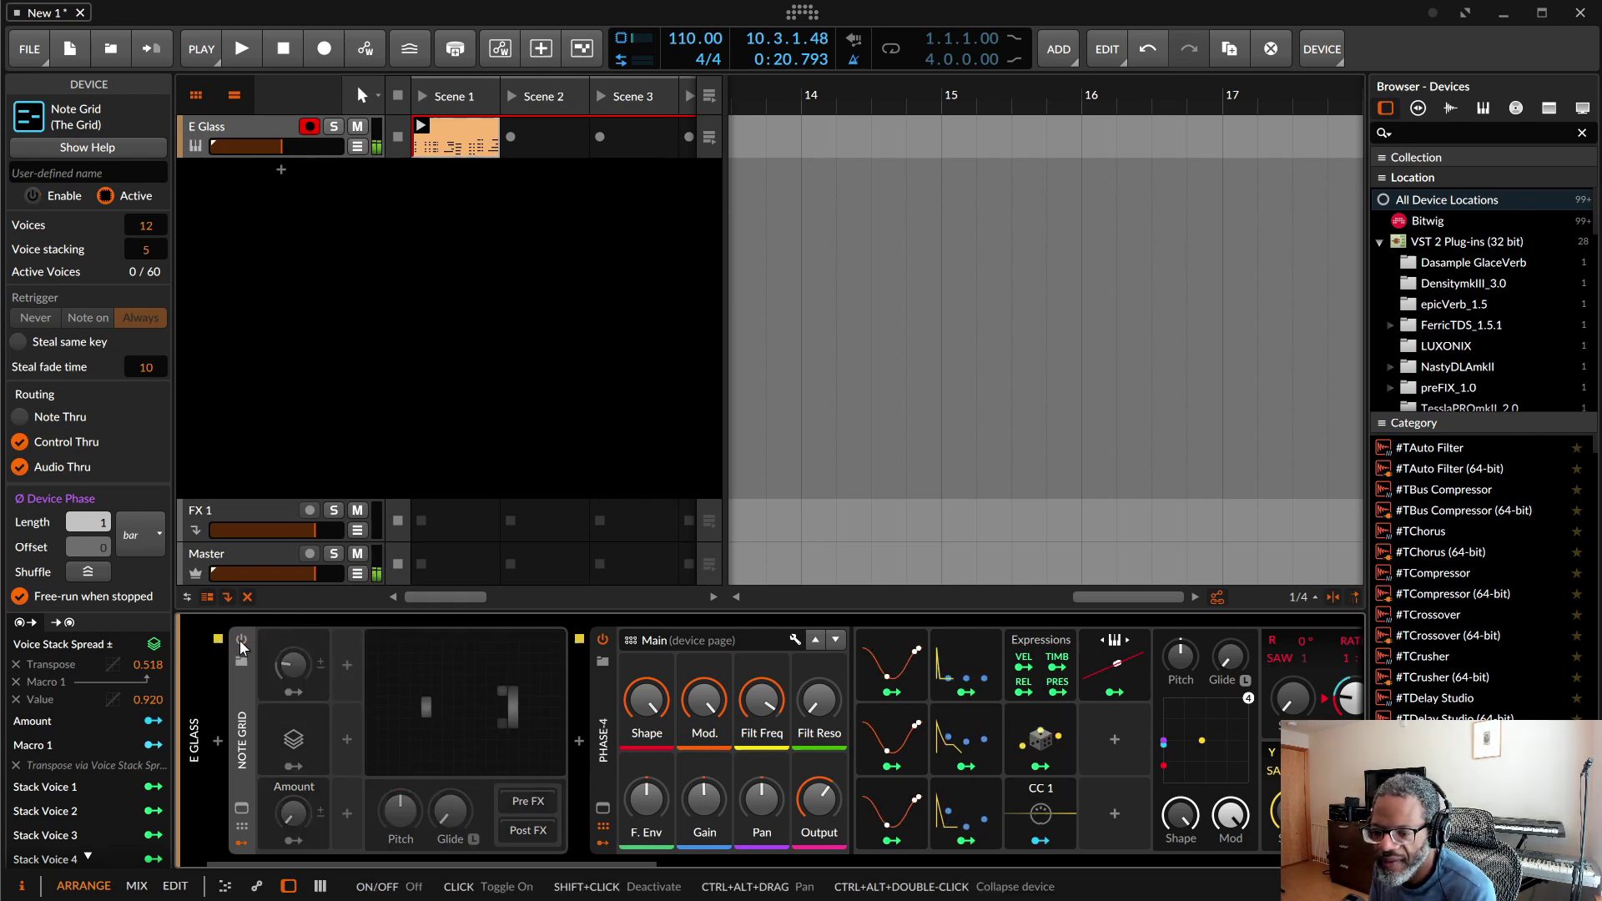
{"action": "left_click", "coordinate": [241, 643]}
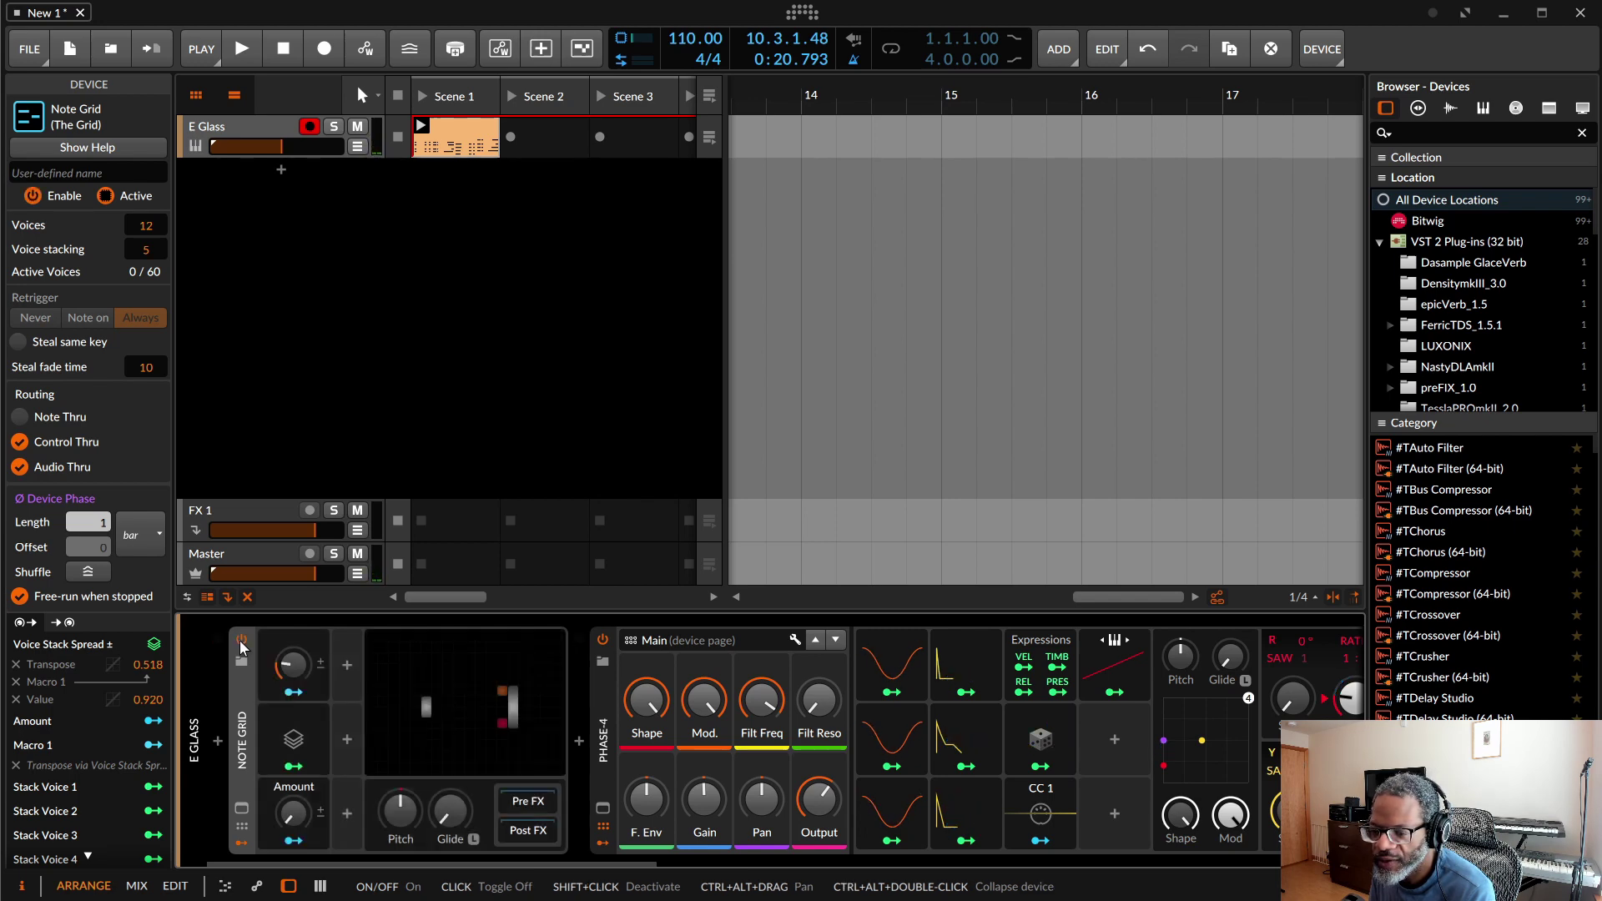
Step: Select the Phase-4 synth to view its settings and raise the Note Grid's first parameter to 56.4 %
{"action": "left_click", "coordinate": [605, 743]}
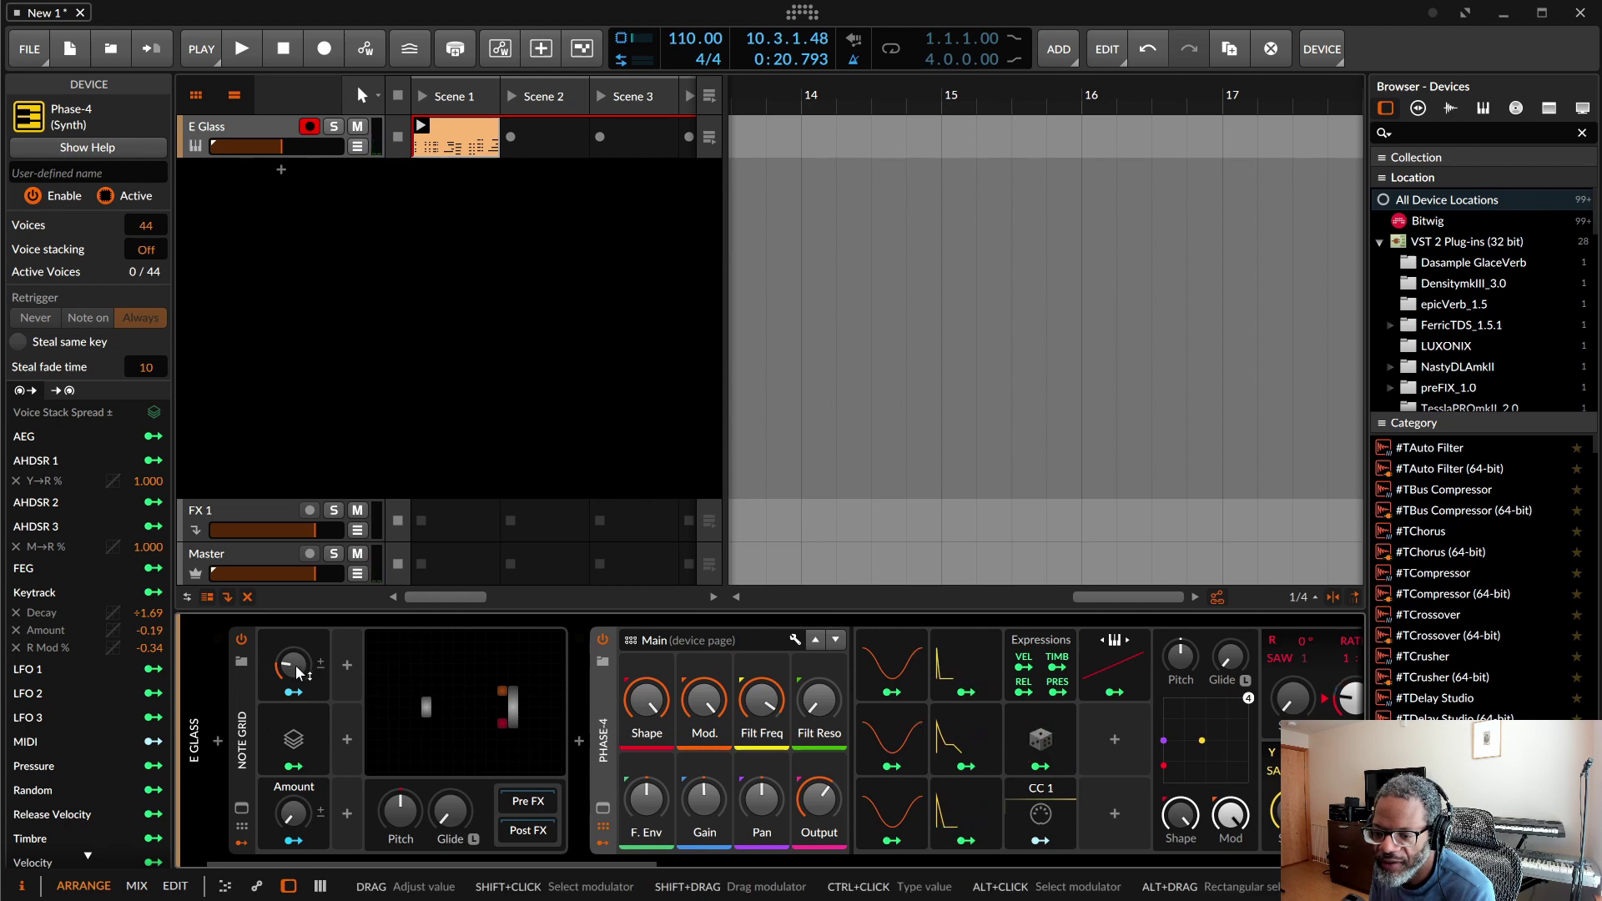
{"action": "left_click_drag", "start_coordinate": [297, 673], "coordinate": [297, 659]}
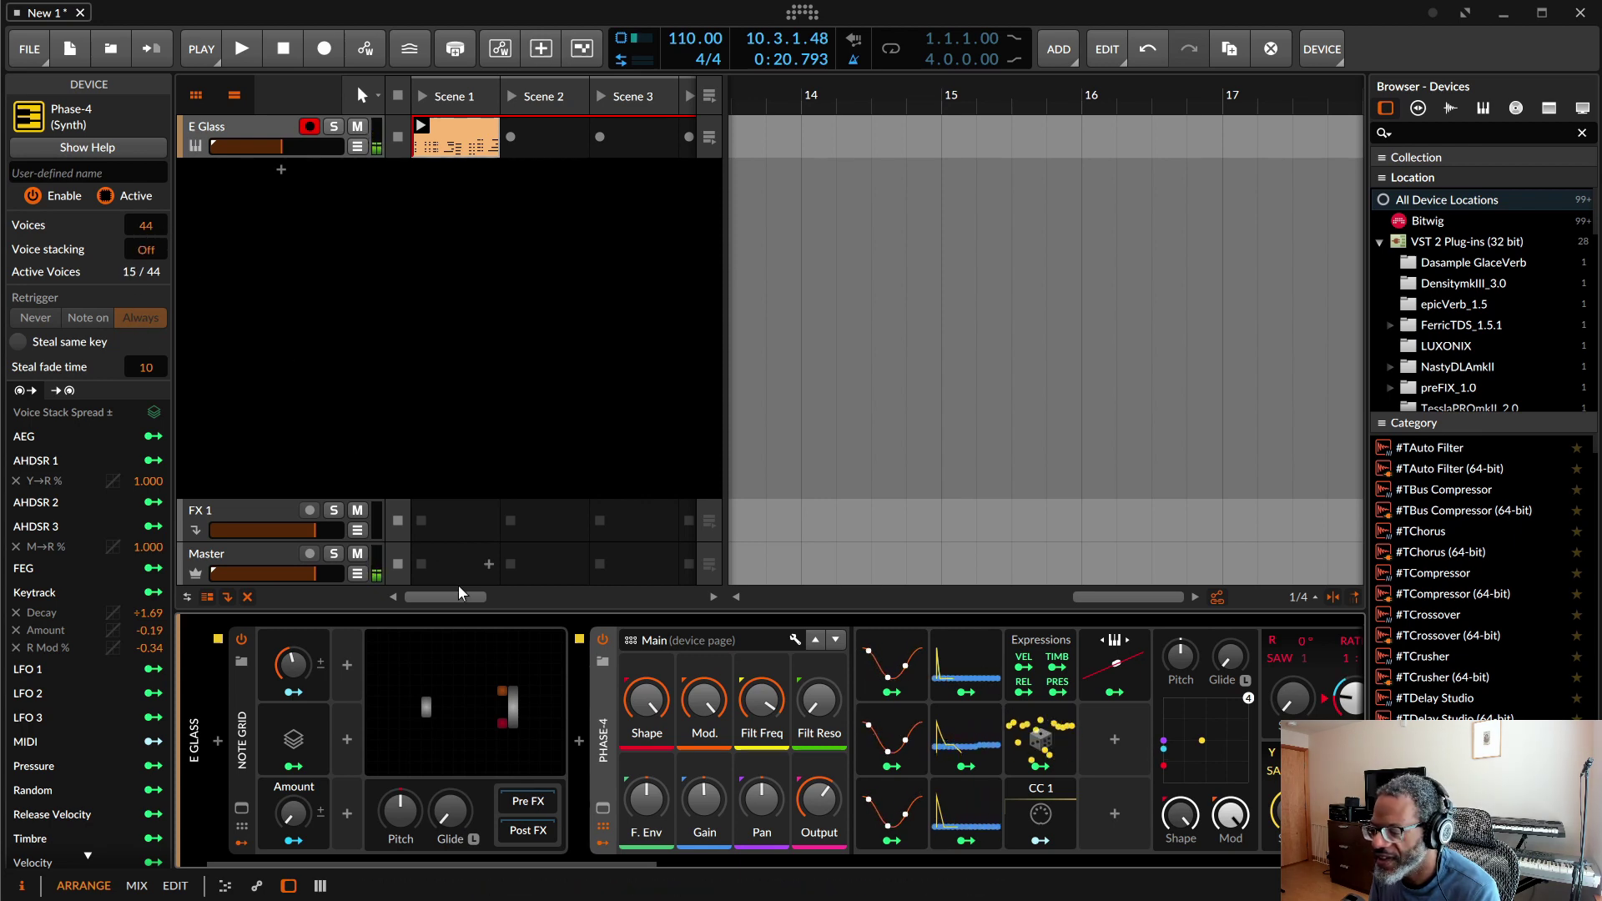
Step: Scroll through Phase-4's sections and back, then open the Unison Note Grid patch in the large editor
{"action": "scroll", "coordinate": [837, 752], "scroll_direction": "down", "scroll_amount": 7}
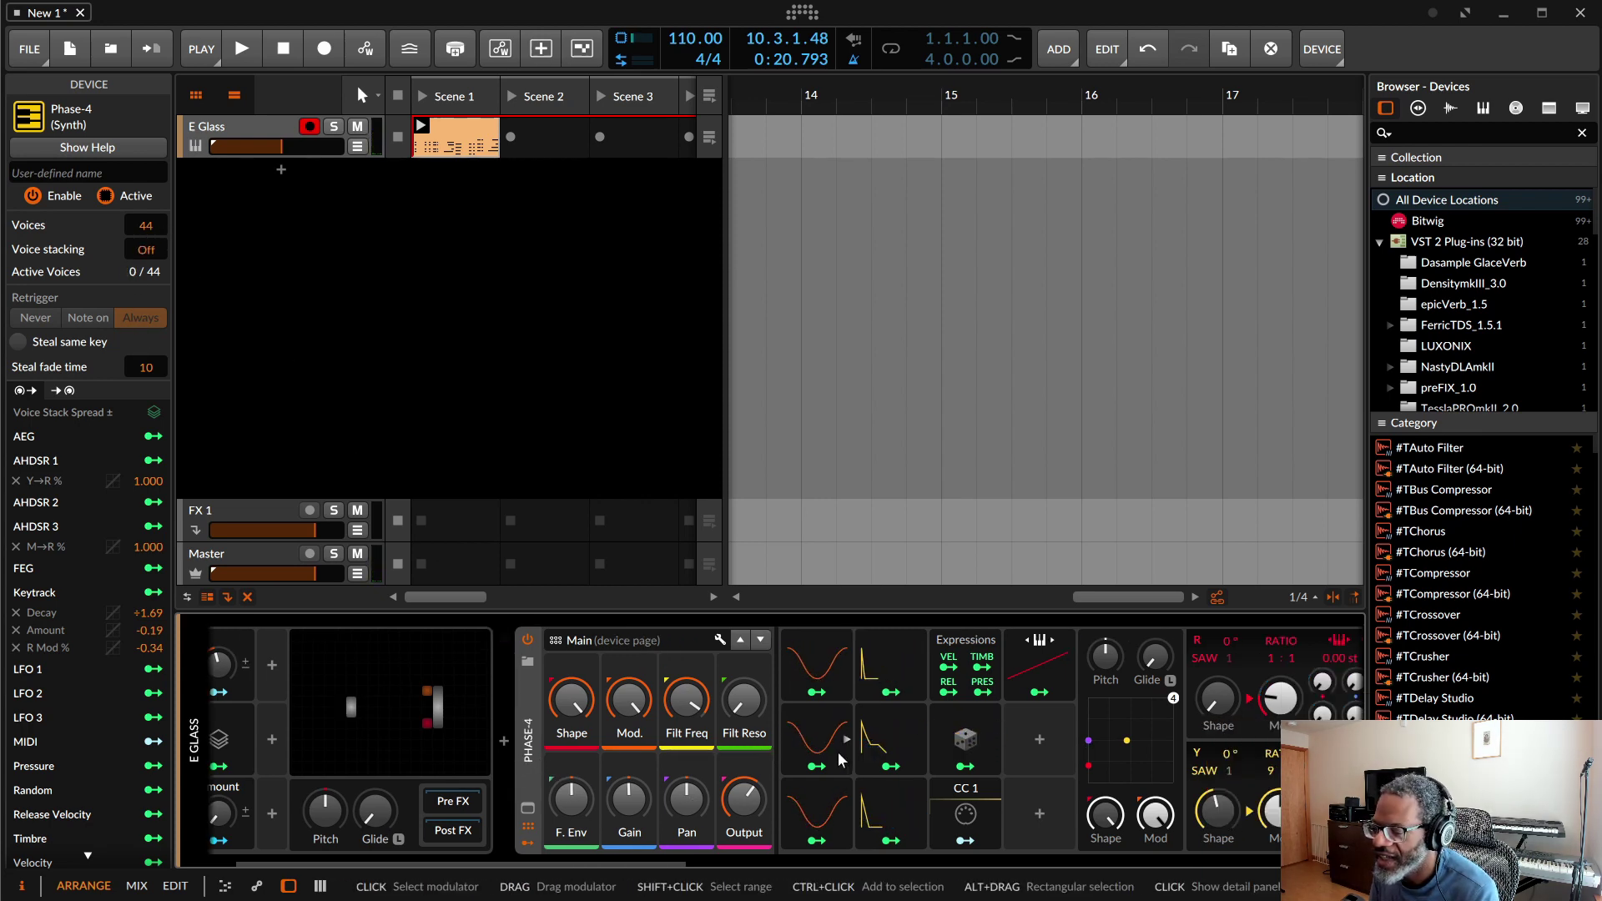
{"action": "scroll", "coordinate": [840, 751], "scroll_direction": "down", "scroll_amount": 4}
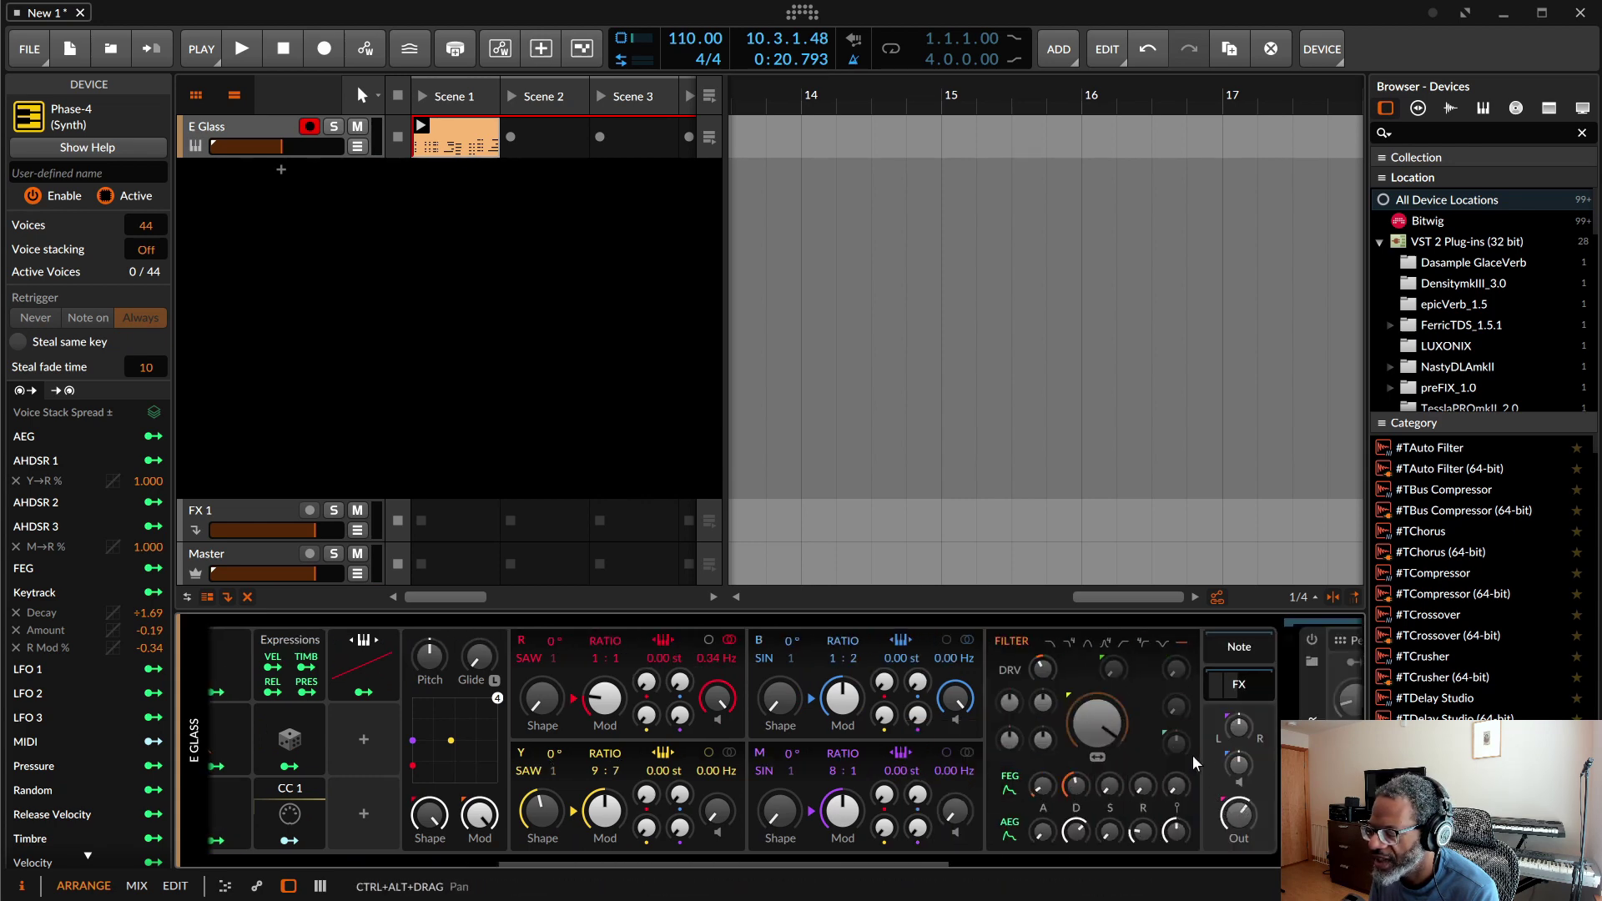
{"action": "scroll", "coordinate": [976, 746], "scroll_direction": "up", "scroll_amount": 6}
{"action": "scroll", "coordinate": [977, 753], "scroll_direction": "up", "scroll_amount": 4}
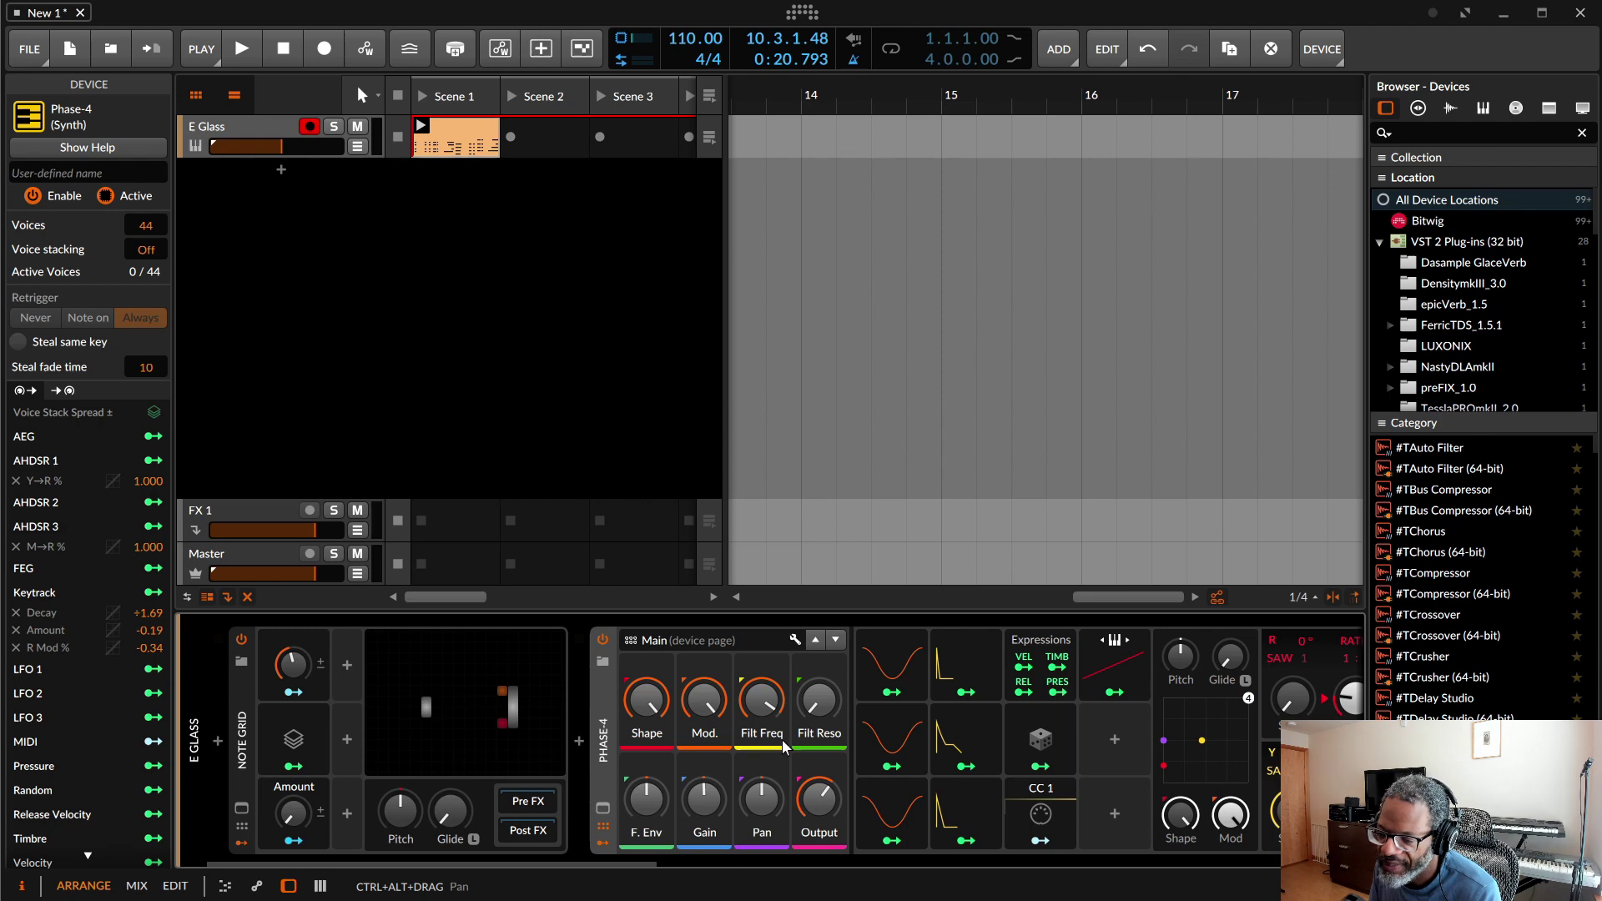
{"action": "left_click", "coordinate": [445, 733]}
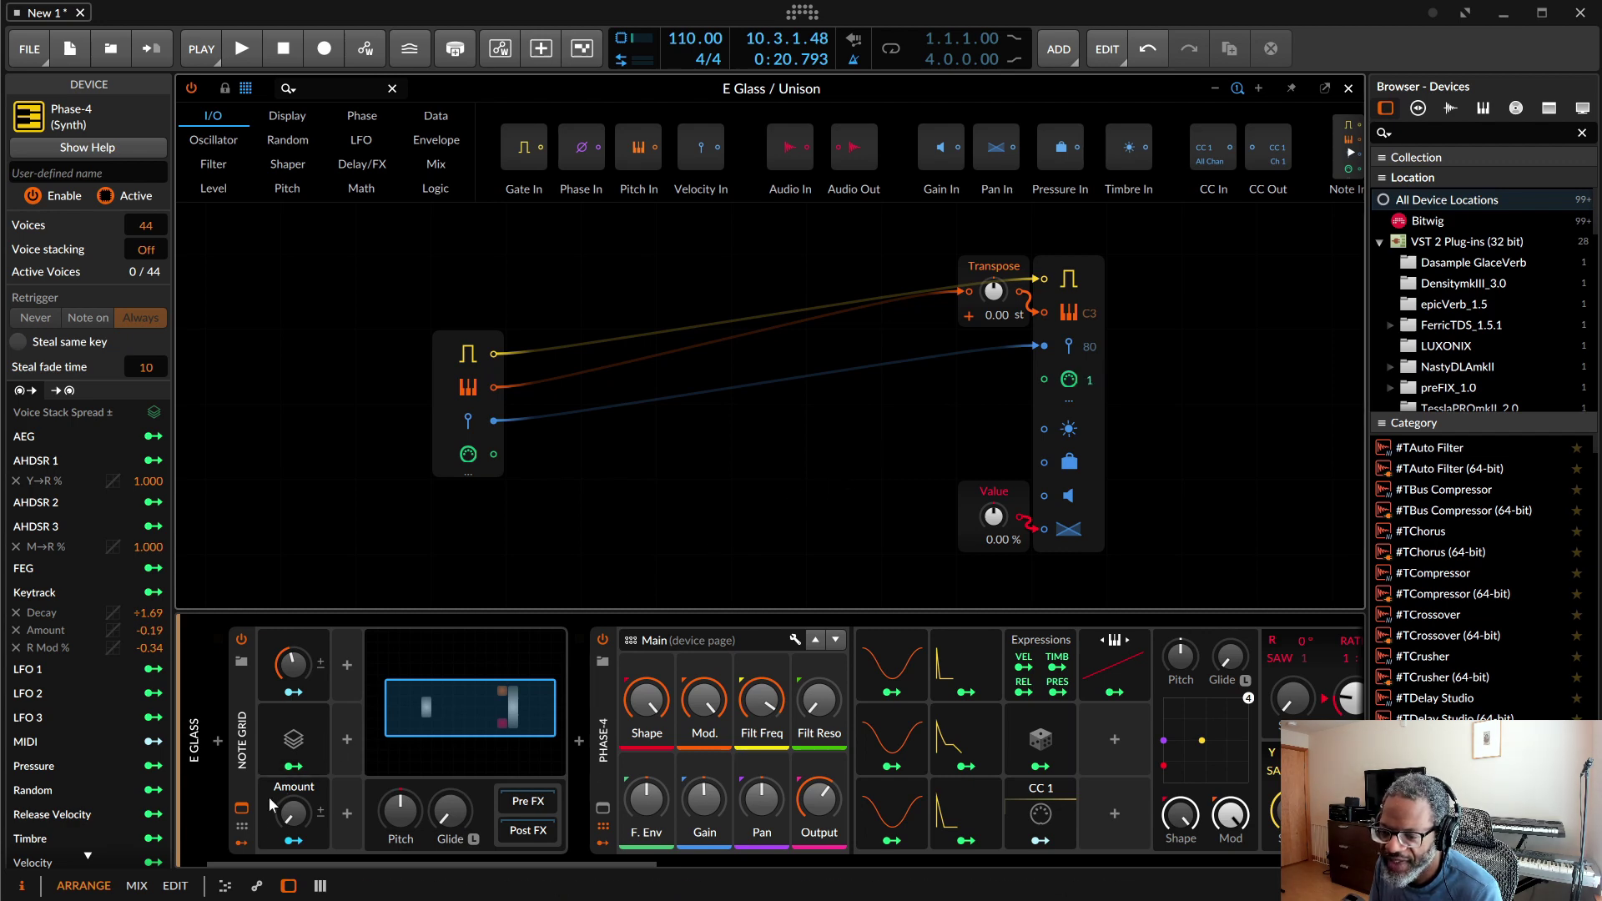
Step: Expand the Voice Stack modulator's mode and five-voice settings, then bring the Note Grid's settings back
{"action": "left_click", "coordinate": [242, 840]}
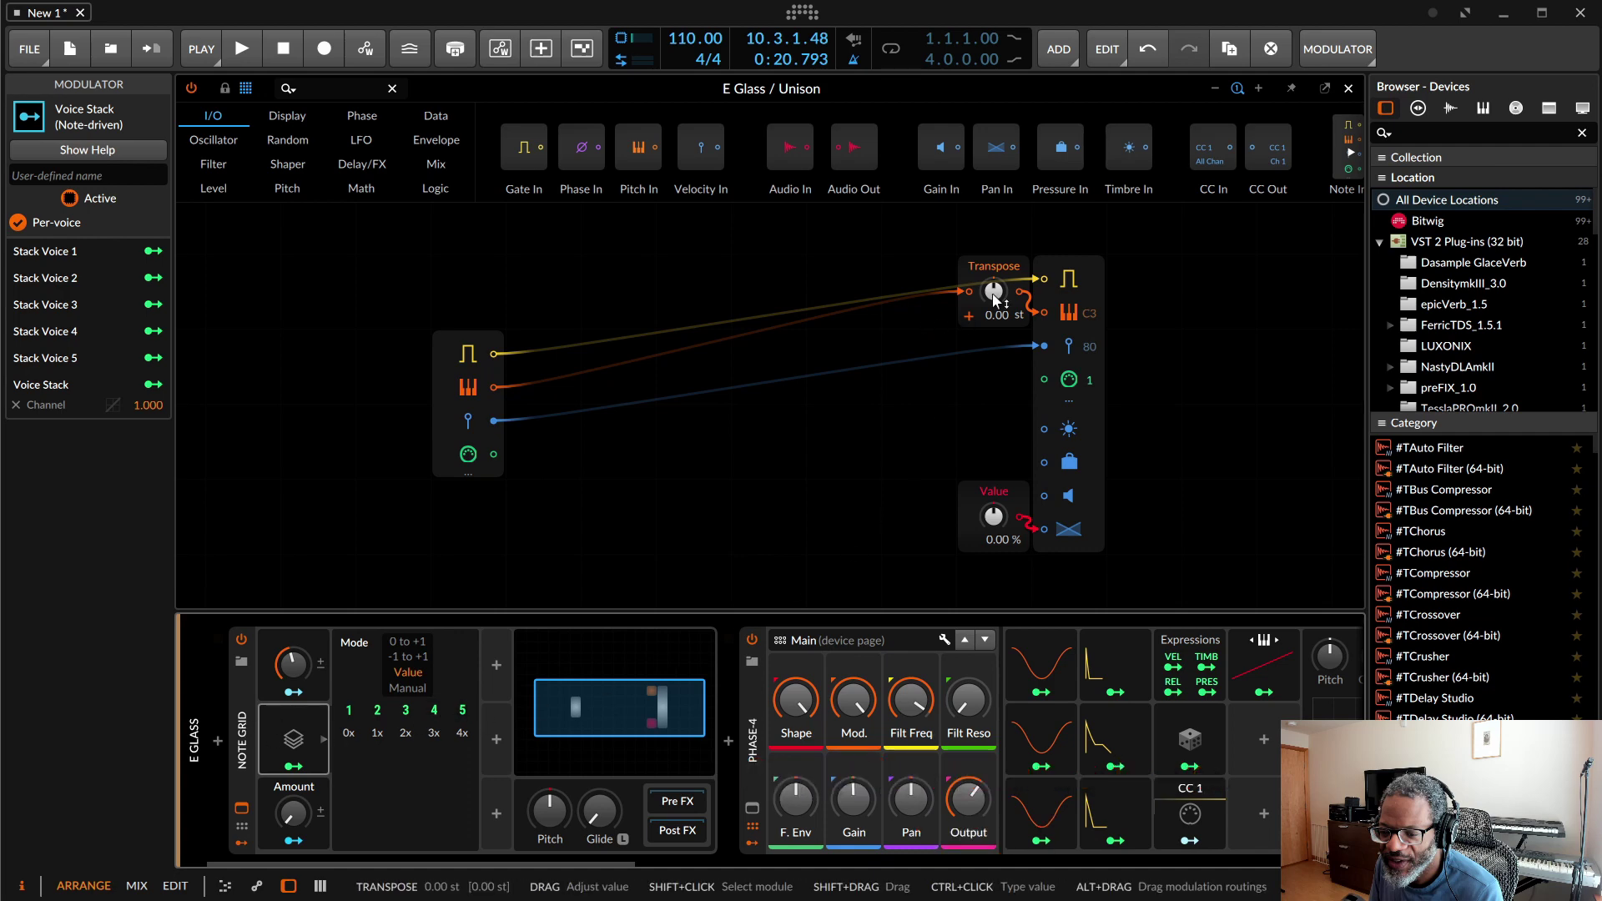
{"action": "left_click", "coordinate": [250, 738]}
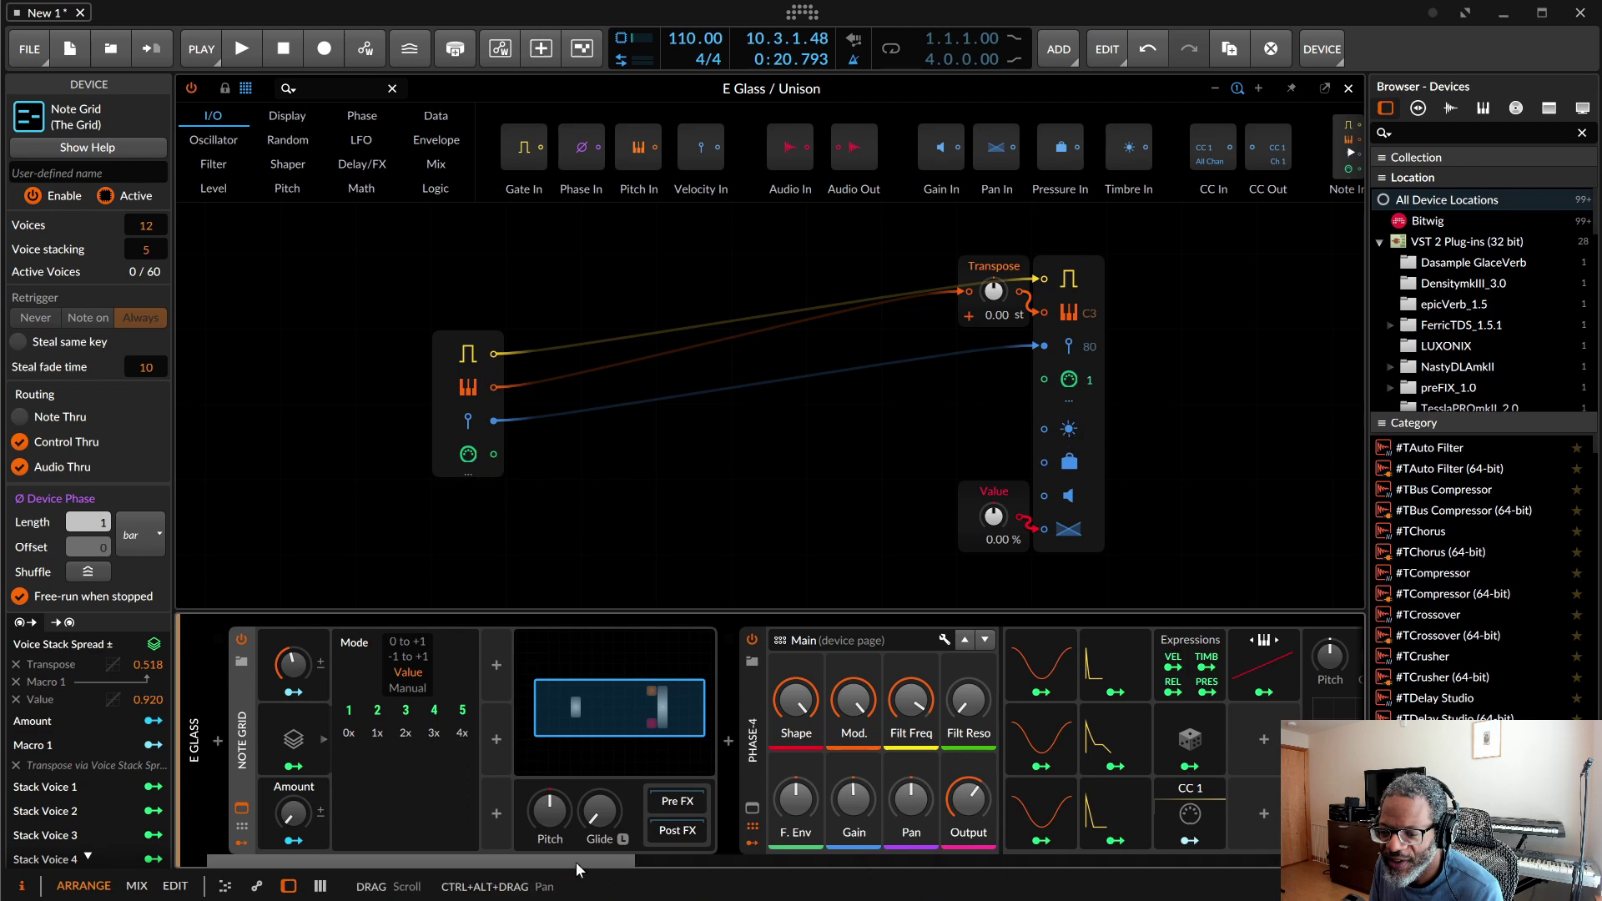
Step: Close the patch editor and scroll the device chain to reveal the Note Grid's three EQ bands
{"action": "left_click_drag", "start_coordinate": [578, 859], "coordinate": [585, 859]}
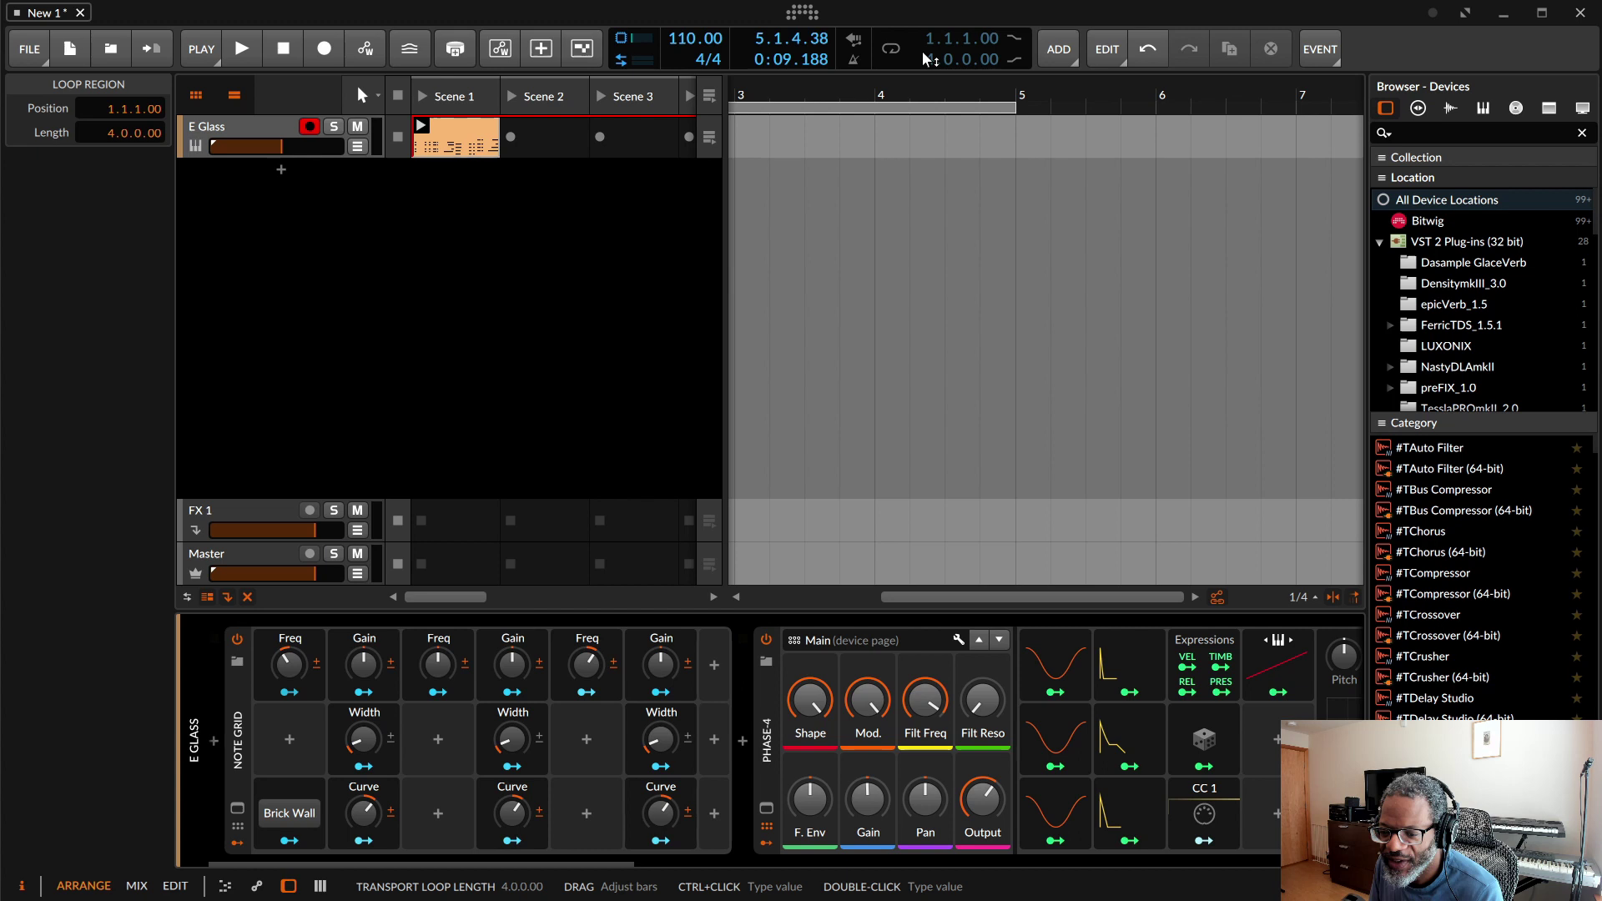
Step: Launch the Scene 1 clip, cut band 2 Gain to −31.2 % and raise its Freq to 21.6 %
{"action": "left_click", "coordinate": [421, 126]}
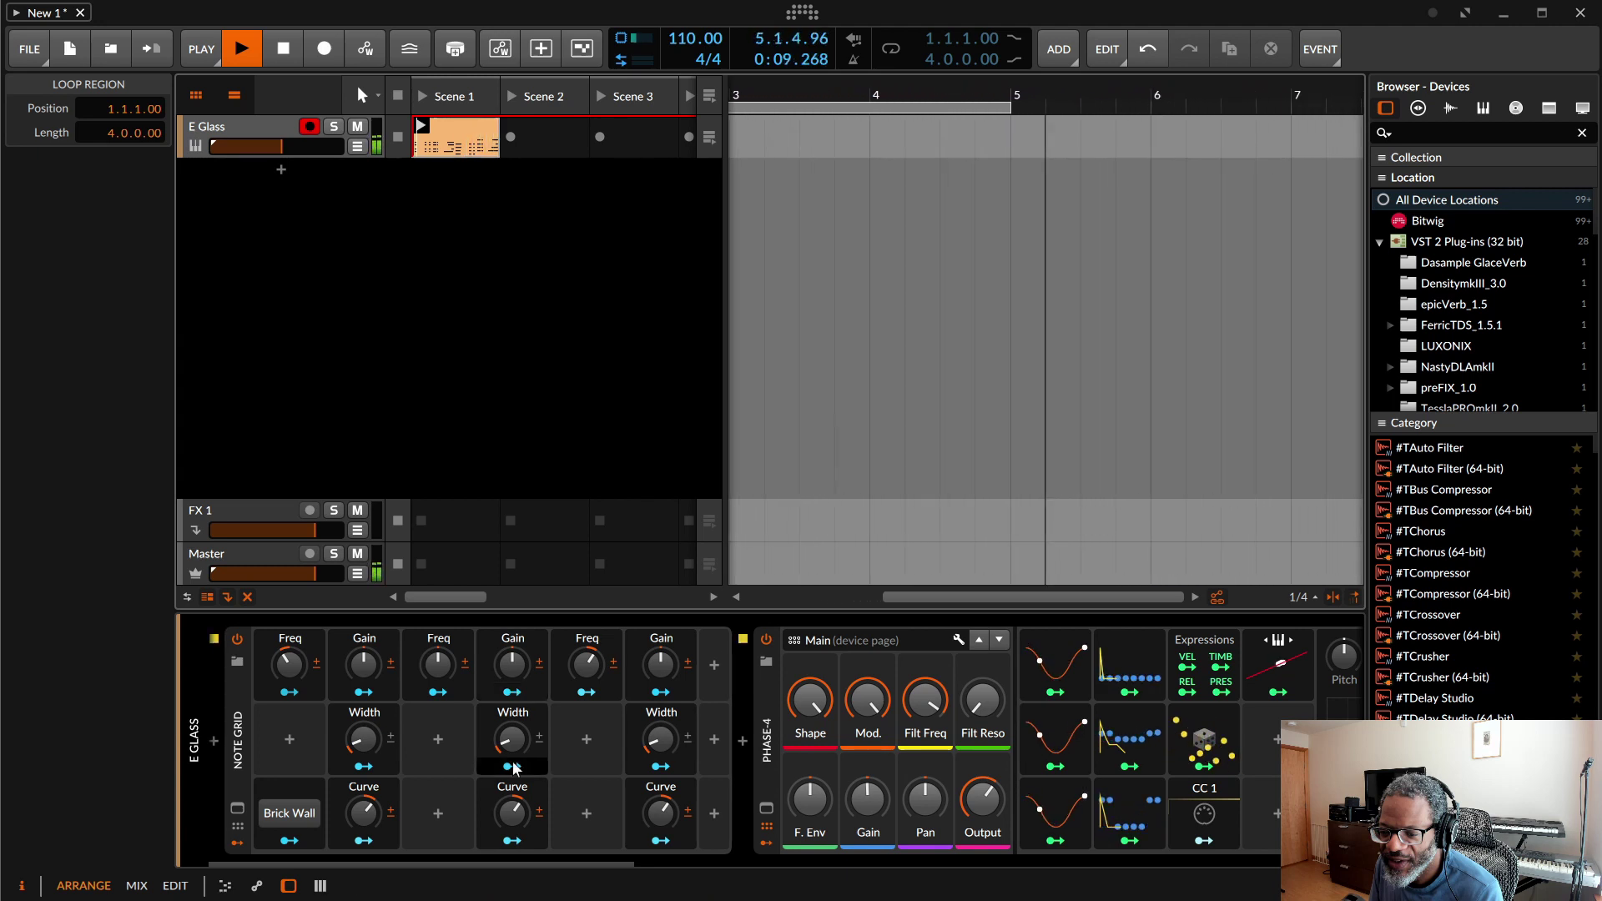
{"action": "left_click_drag", "start_coordinate": [512, 664], "coordinate": [512, 711]}
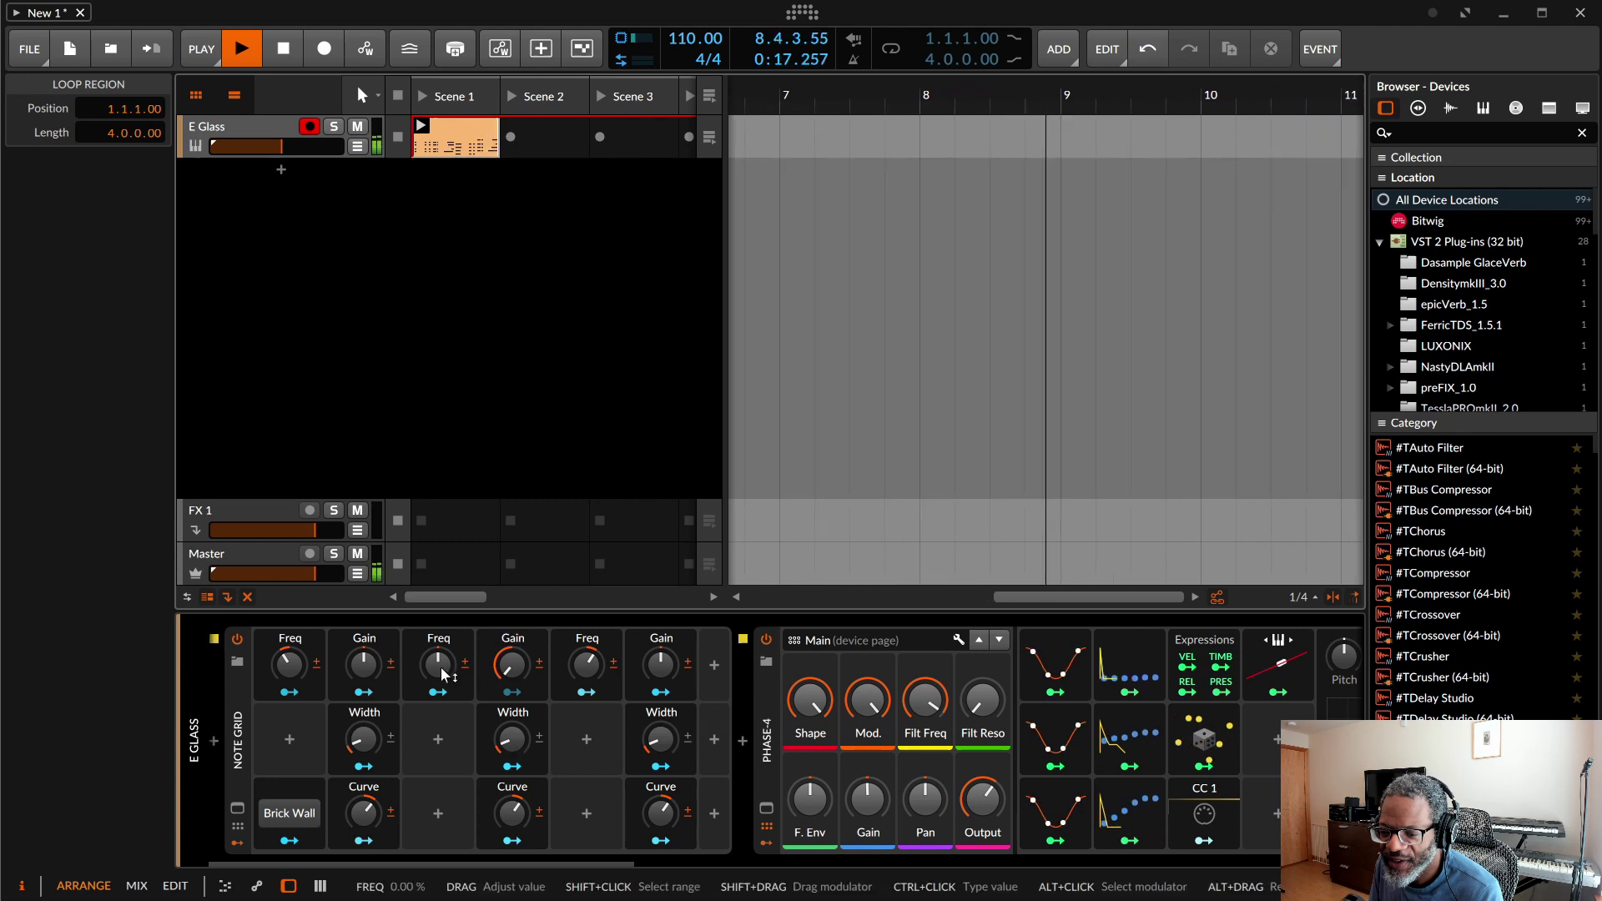
{"action": "left_click_drag", "start_coordinate": [438, 664], "coordinate": [438, 654]}
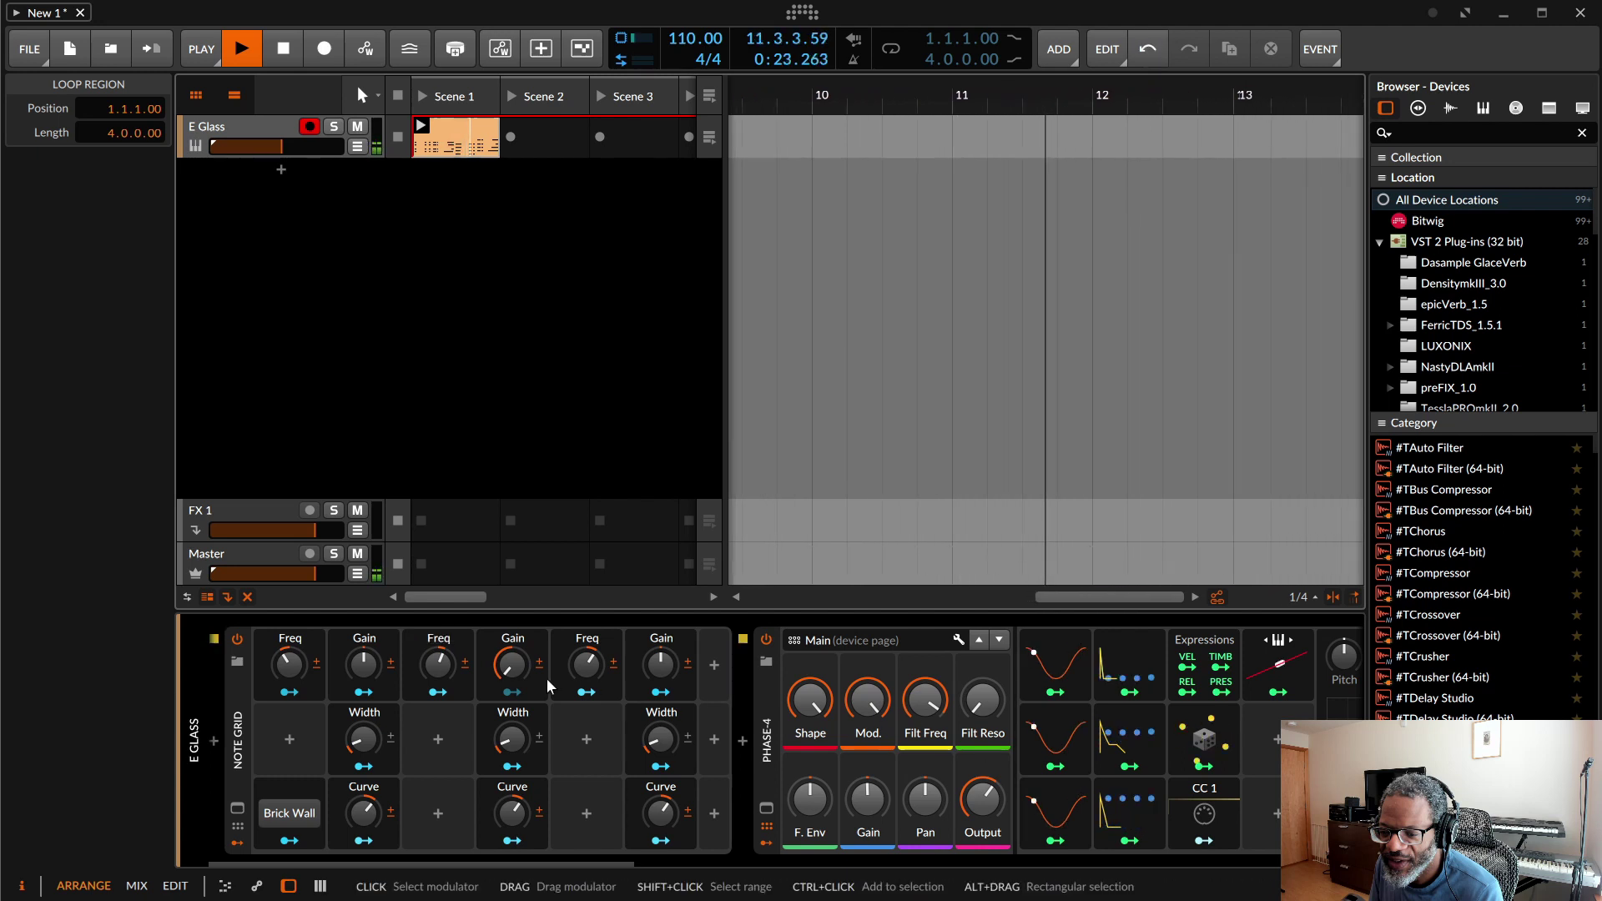
{"action": "left_click_drag", "start_coordinate": [437, 663], "coordinate": [507, 673]}
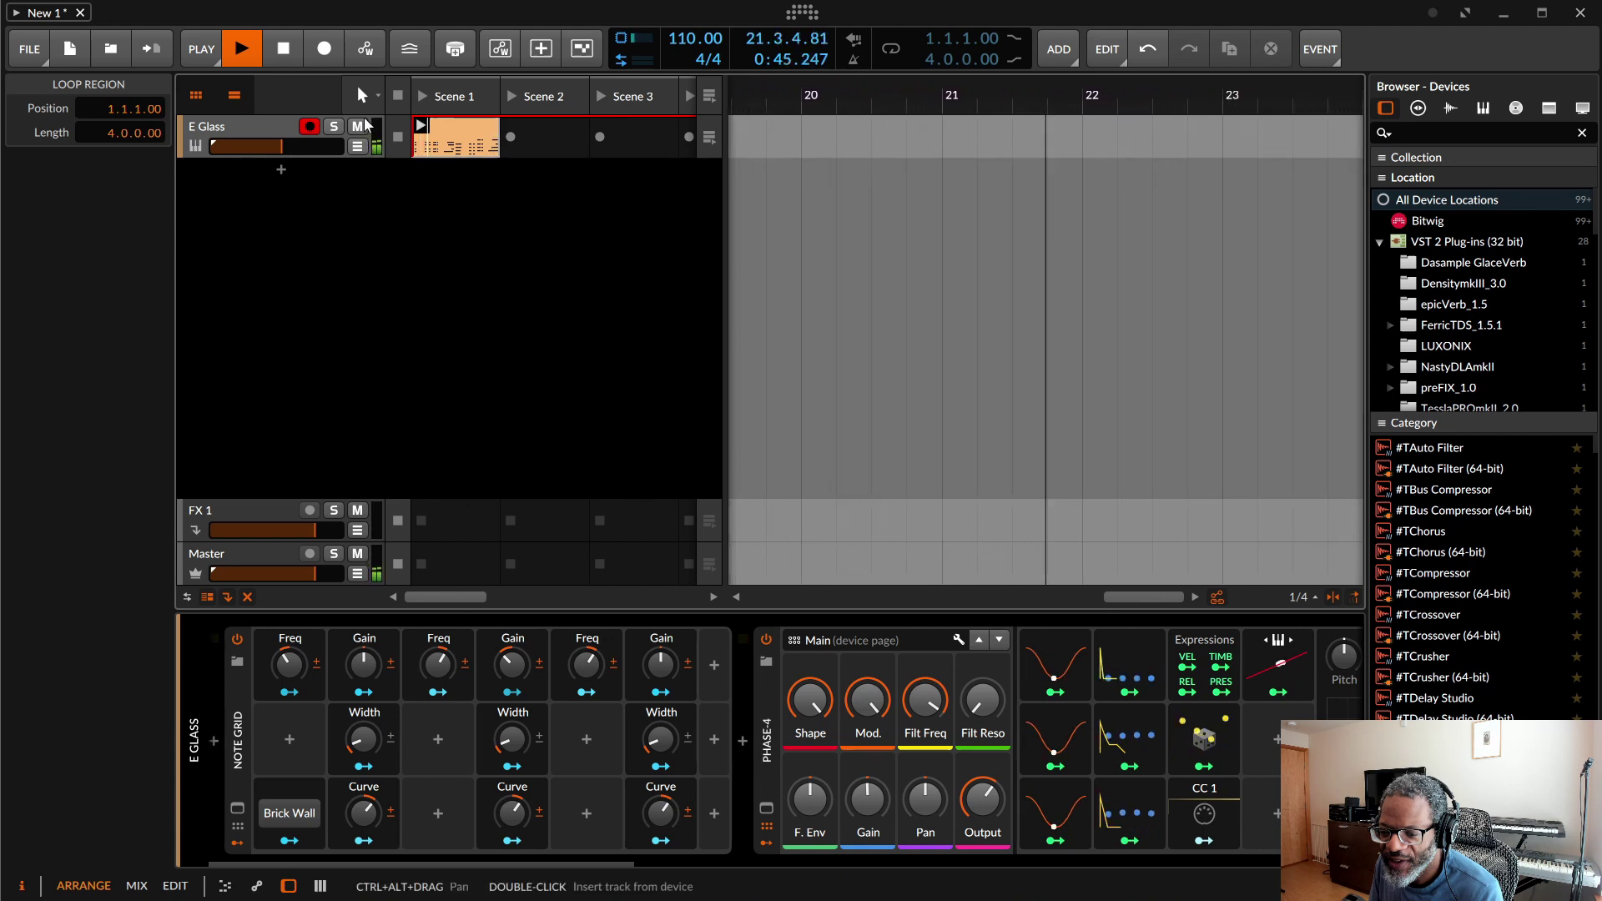
Step: Stop playback, drop the Kingdom Heir clip (Clips search 'Kin') into E Glass Scene 2 and launch it
{"action": "left_click", "coordinate": [284, 50]}
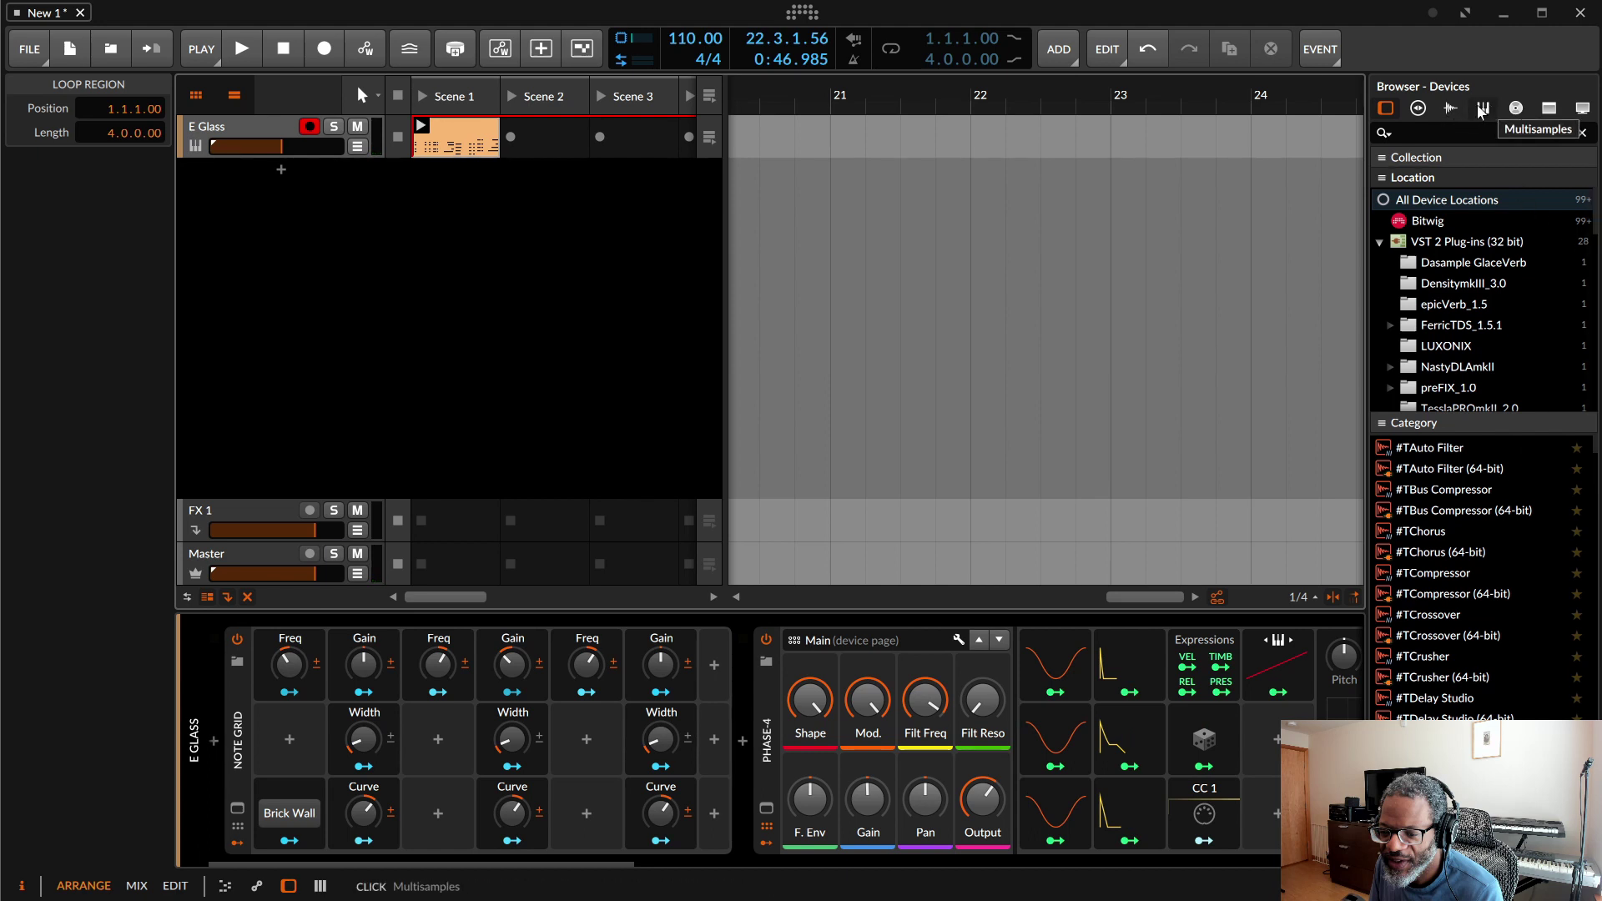
{"action": "left_click", "coordinate": [1453, 108]}
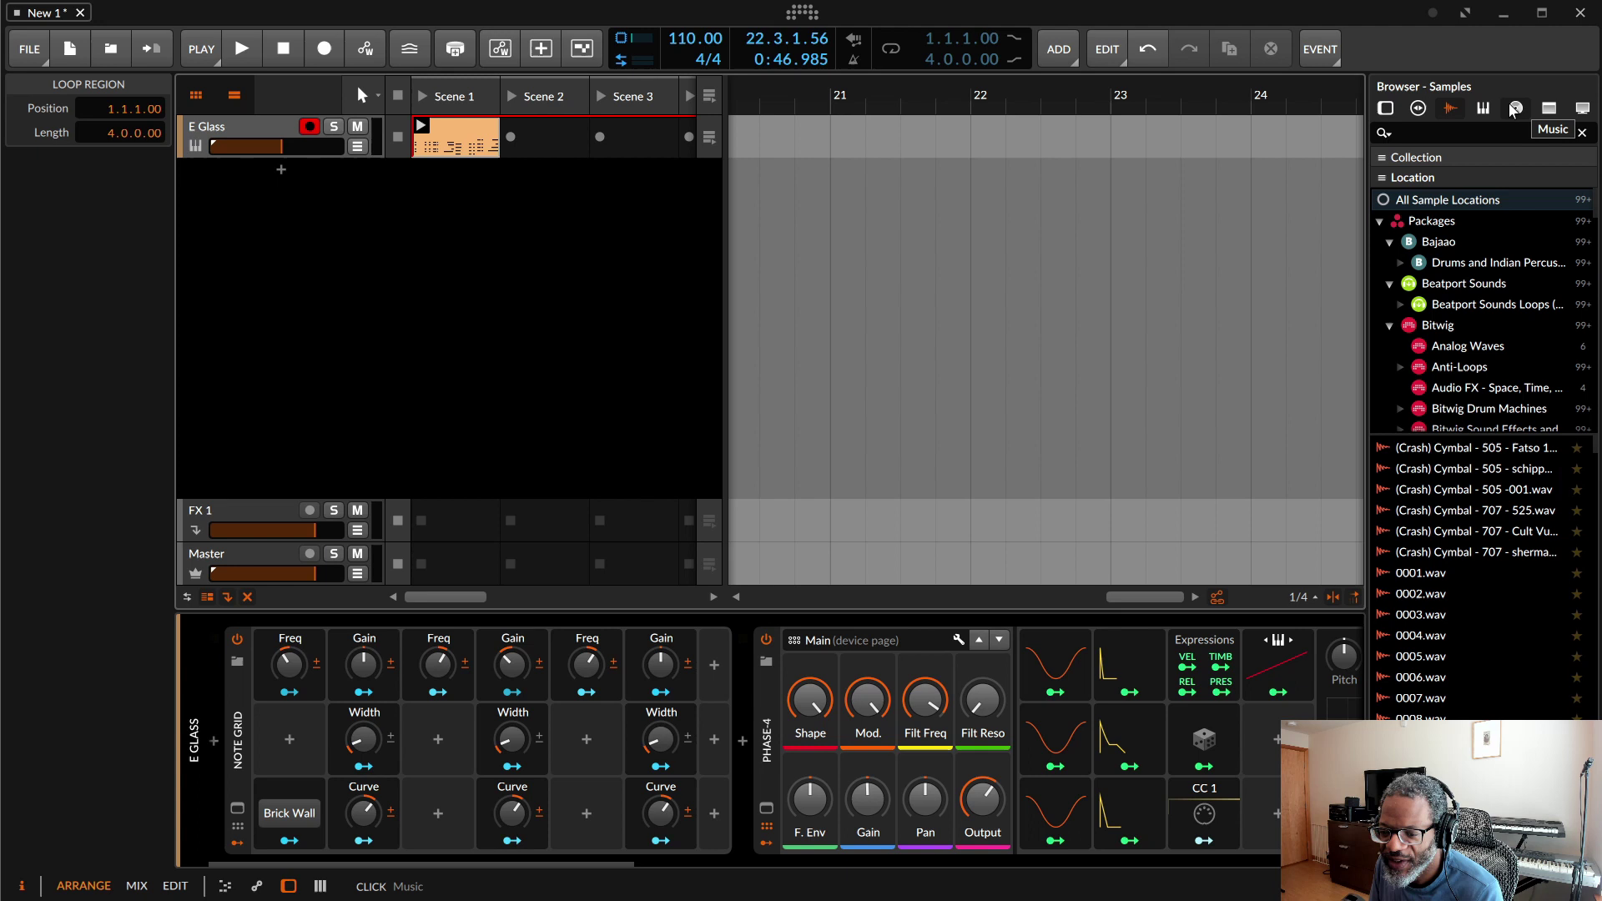
{"action": "left_click", "coordinate": [1542, 108]}
{"action": "type", "text": "Kin"}
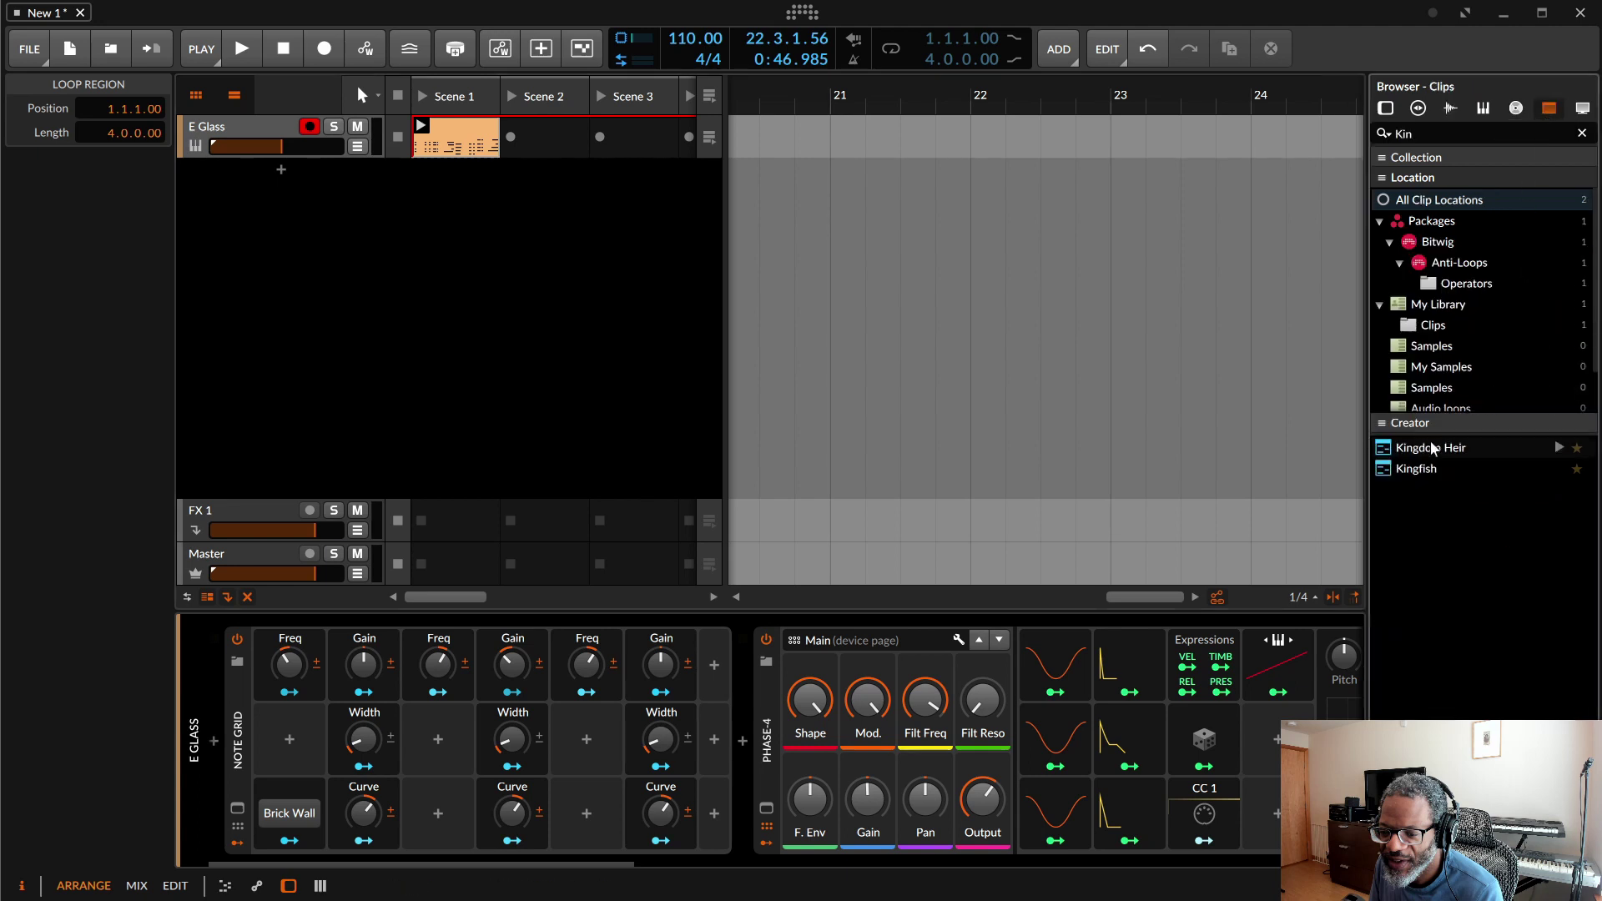
{"action": "left_click_drag", "start_coordinate": [1445, 448], "coordinate": [1283, 422]}
{"action": "left_click_drag", "start_coordinate": [527, 144], "coordinate": [527, 145]}
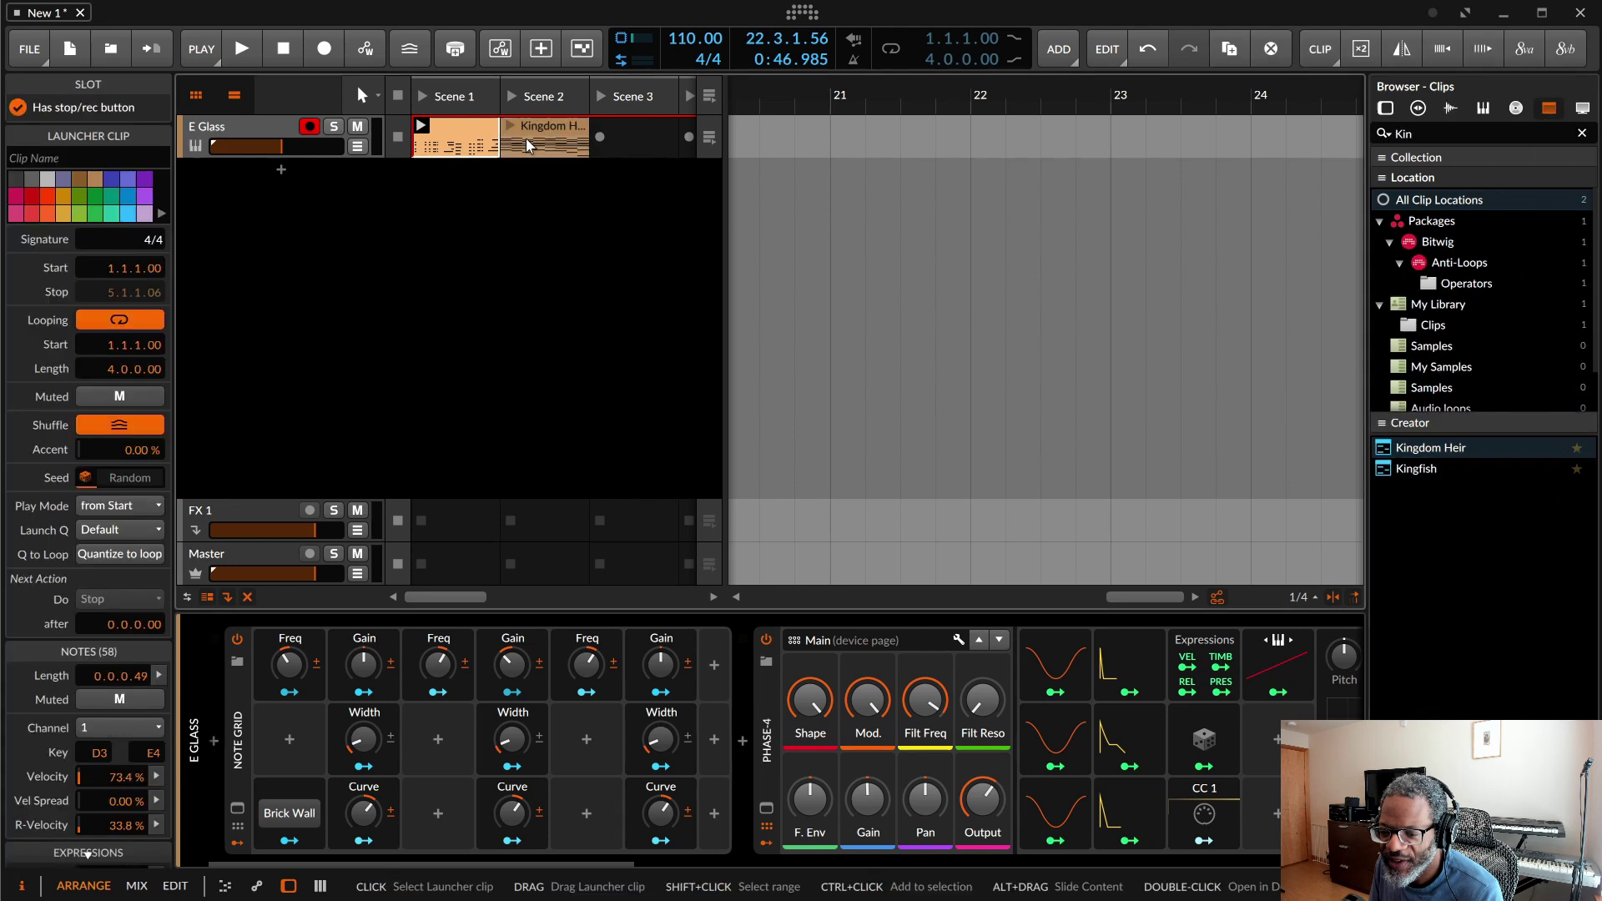
{"action": "left_click", "coordinate": [511, 126]}
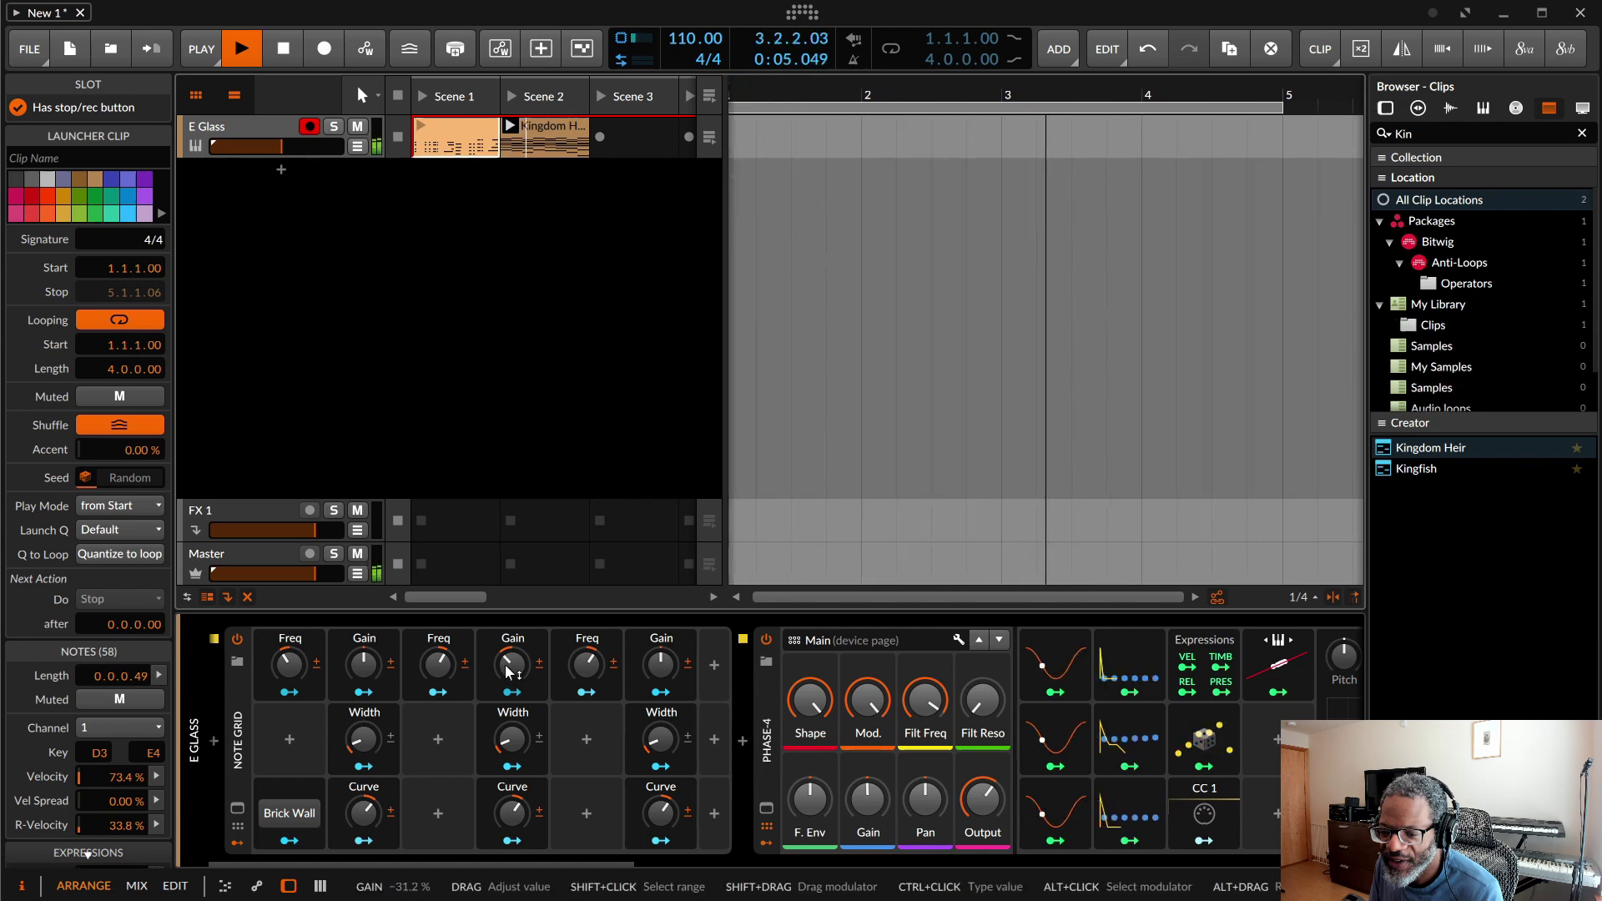
Step: Lower band 2 gain, set band 1 gain −56.8 %, freq −16.6 %, width 22.0 %, and enable Brick Wall
{"action": "left_click_drag", "start_coordinate": [510, 674], "coordinate": [489, 674]}
{"action": "left_click_drag", "start_coordinate": [363, 665], "coordinate": [364, 696]}
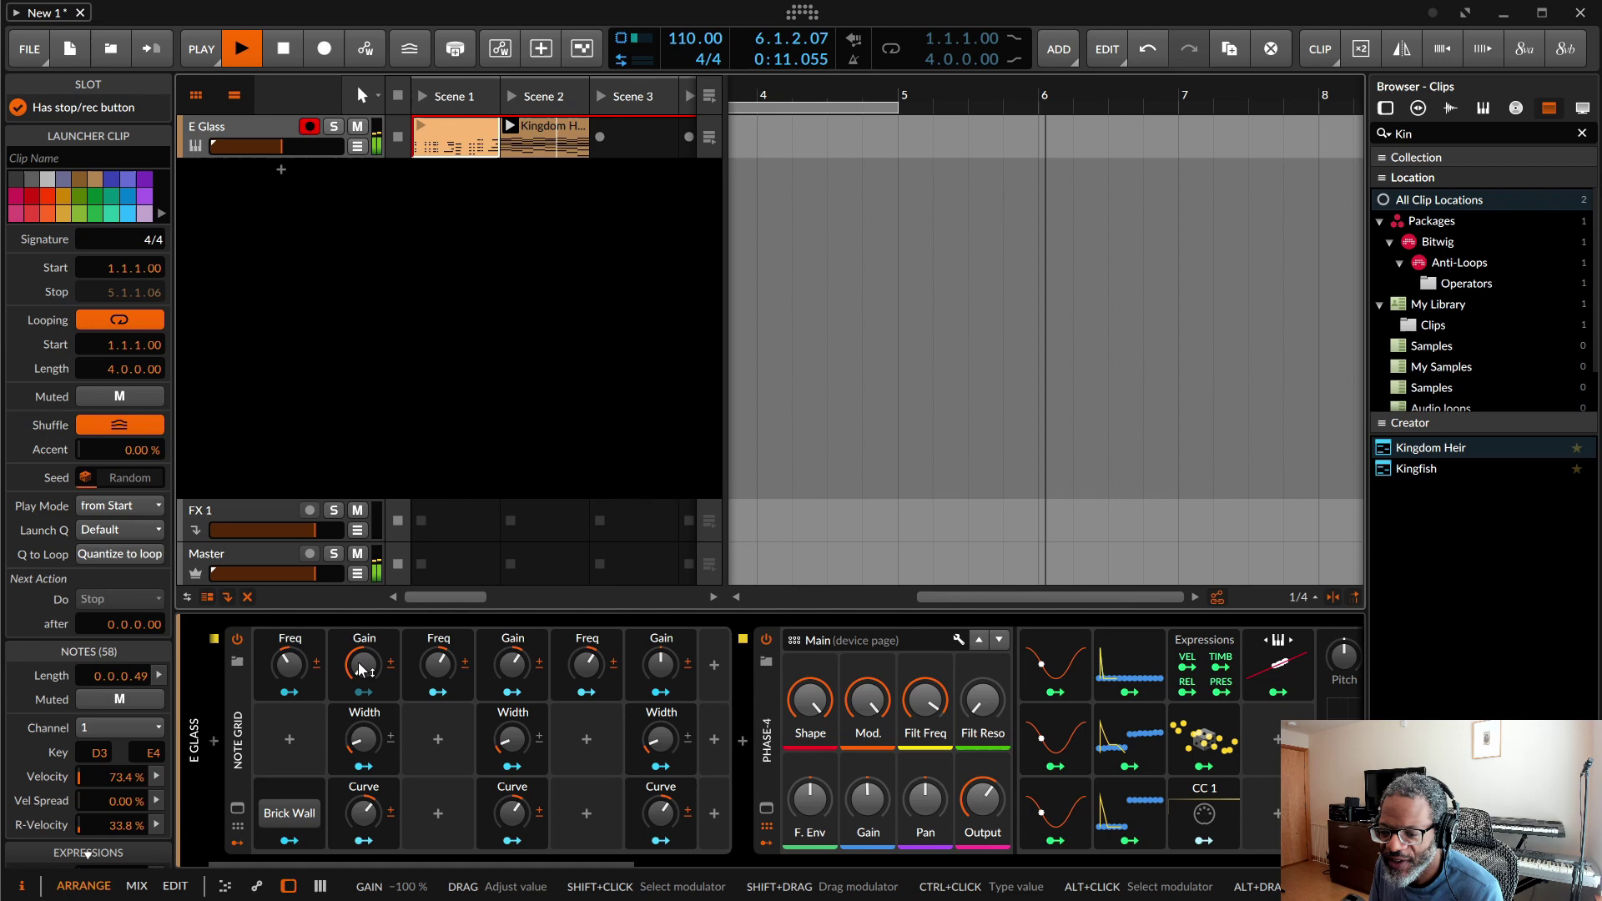
{"action": "left_click_drag", "start_coordinate": [287, 662], "coordinate": [288, 668]}
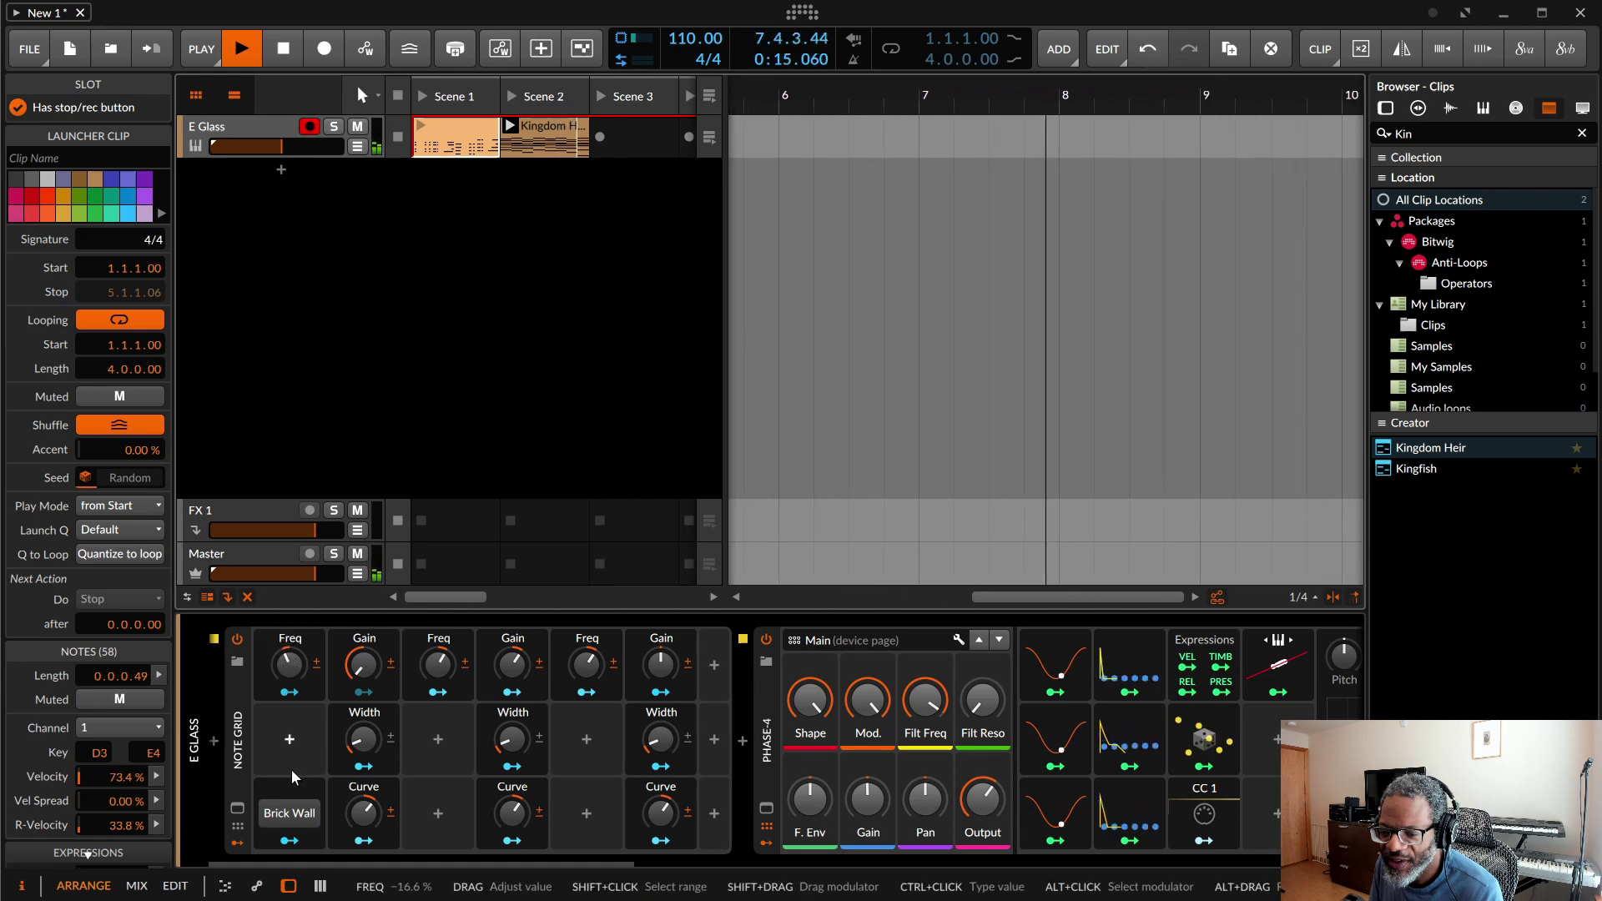
{"action": "left_click", "coordinate": [289, 816]}
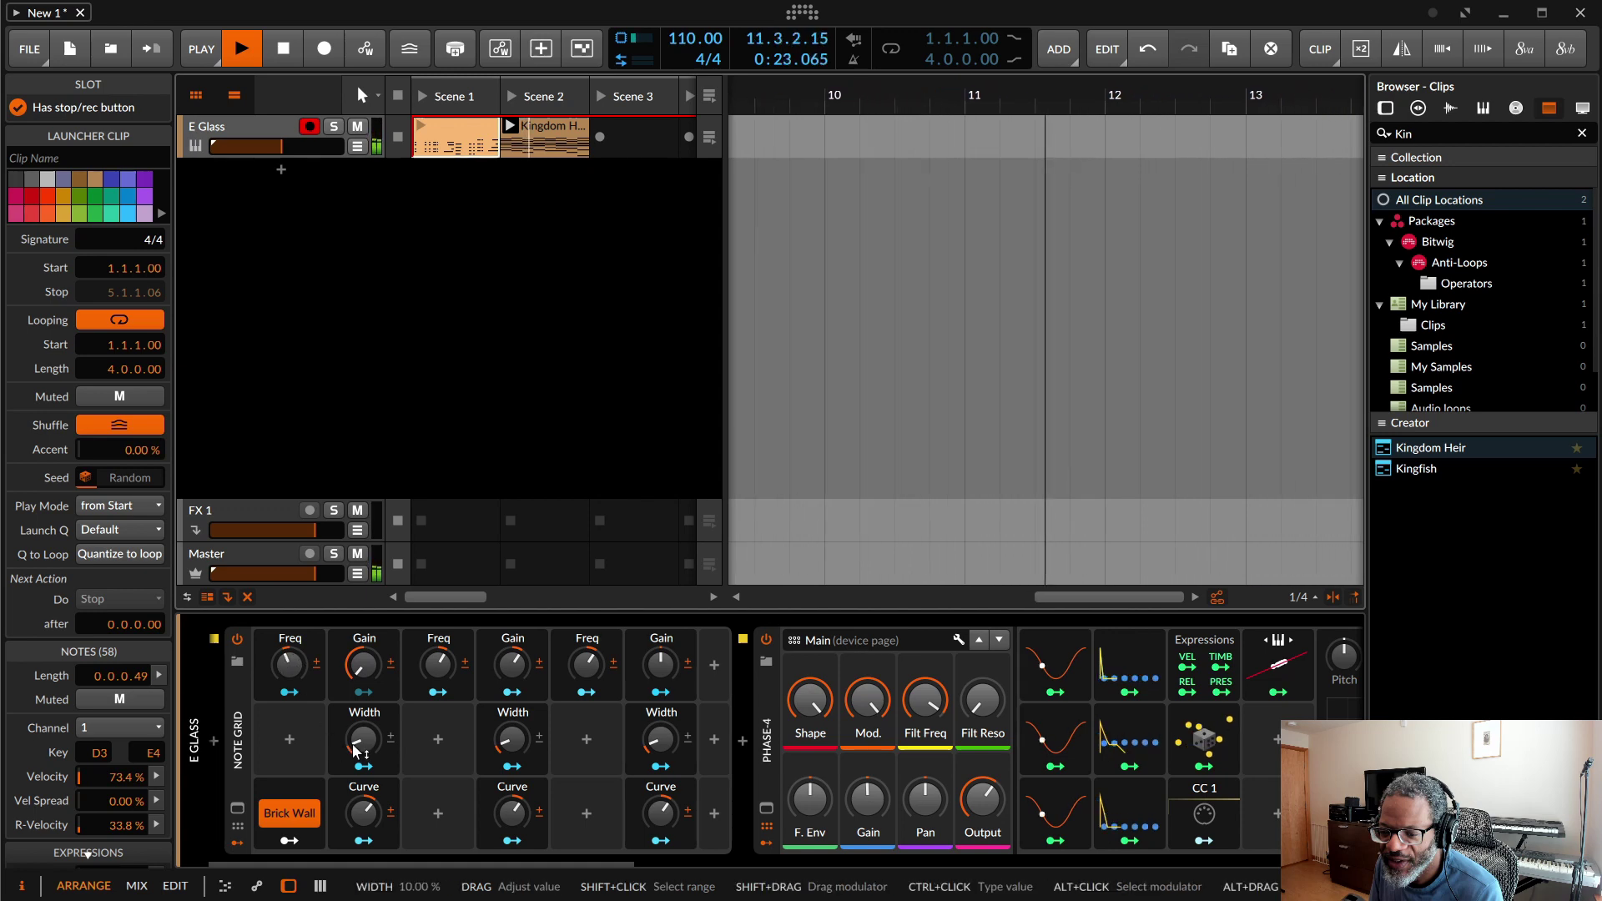
{"action": "left_click_drag", "start_coordinate": [362, 739], "coordinate": [353, 714]}
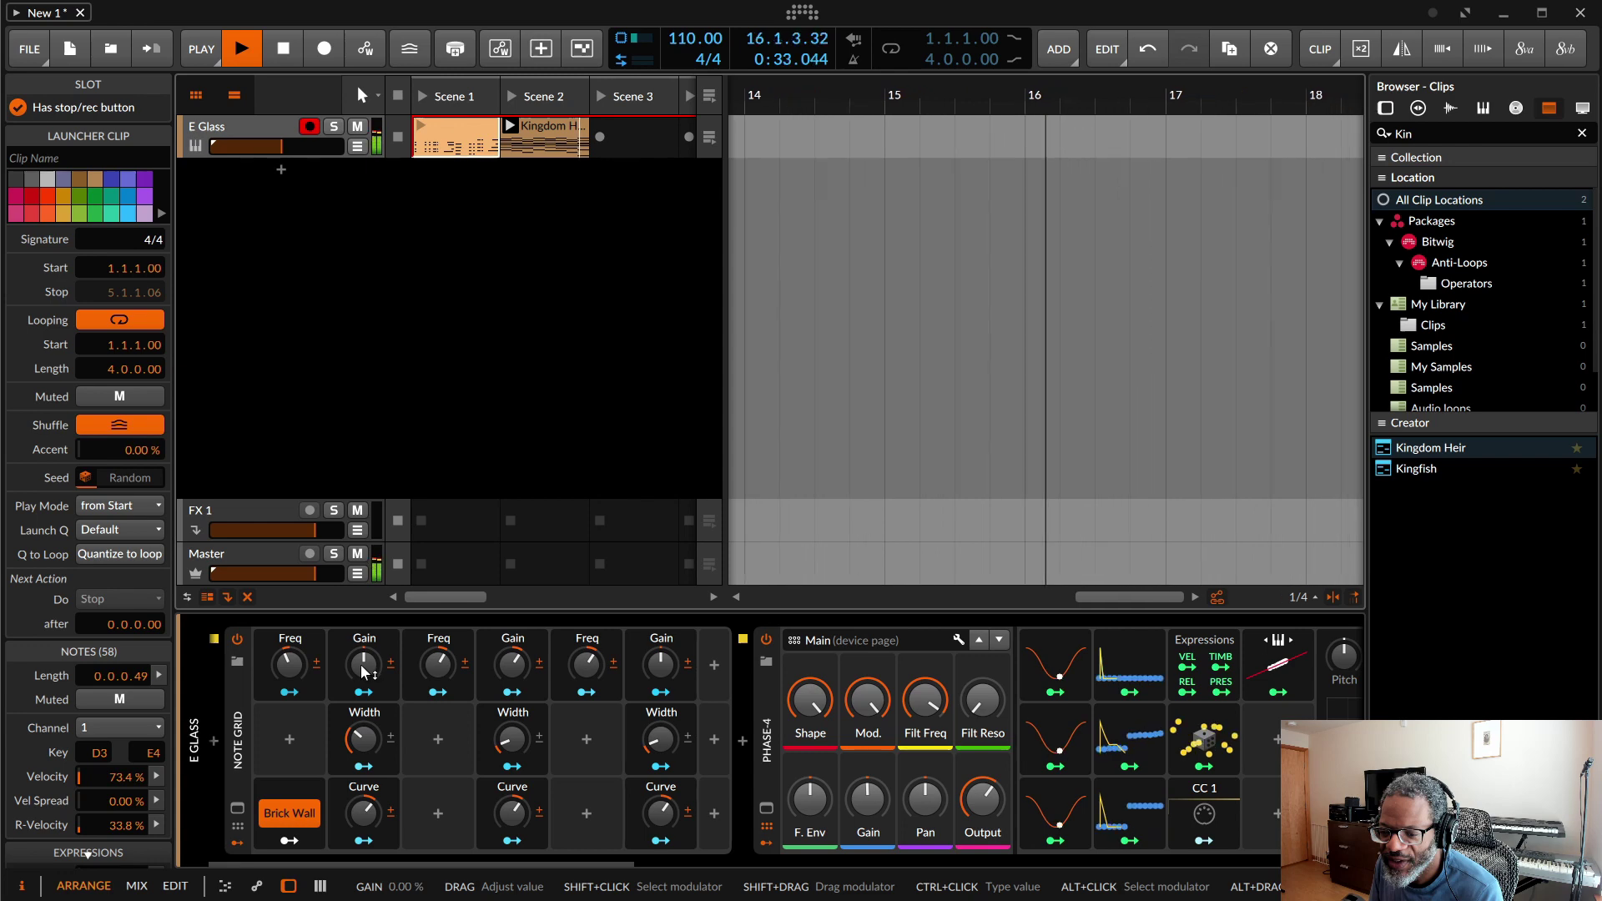
Step: Raise band 1 gain to 27.2 %, tweak its frequency and band 3, then cut band 1 gain to −46.4 %
{"action": "left_click_drag", "start_coordinate": [362, 663], "coordinate": [362, 634]}
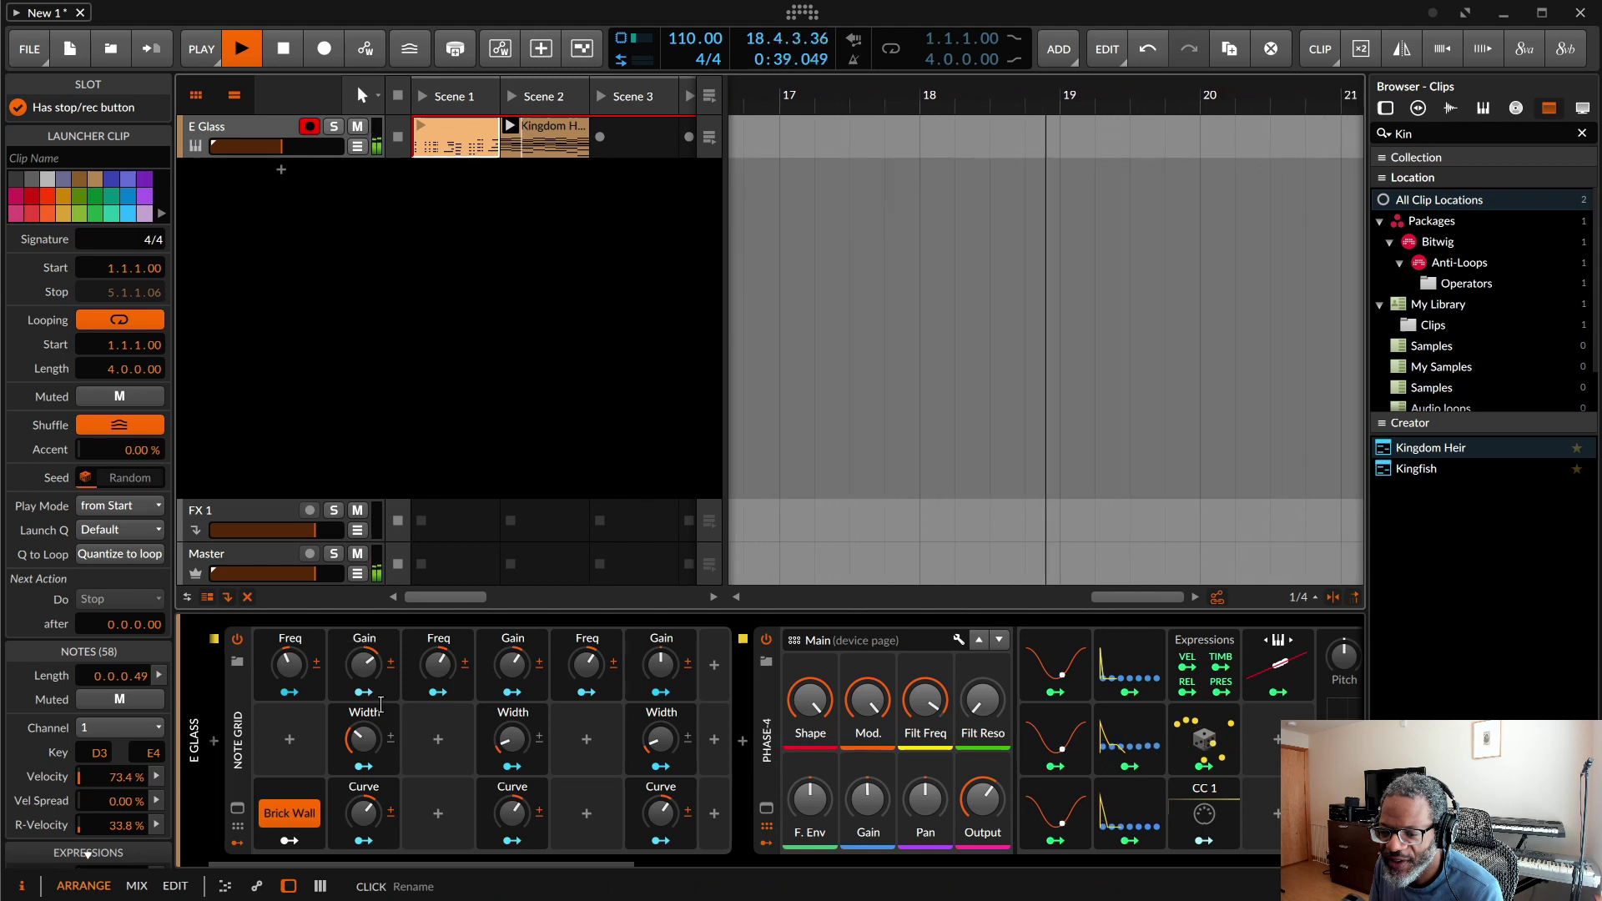
{"action": "left_click_drag", "start_coordinate": [289, 664], "coordinate": [312, 703]}
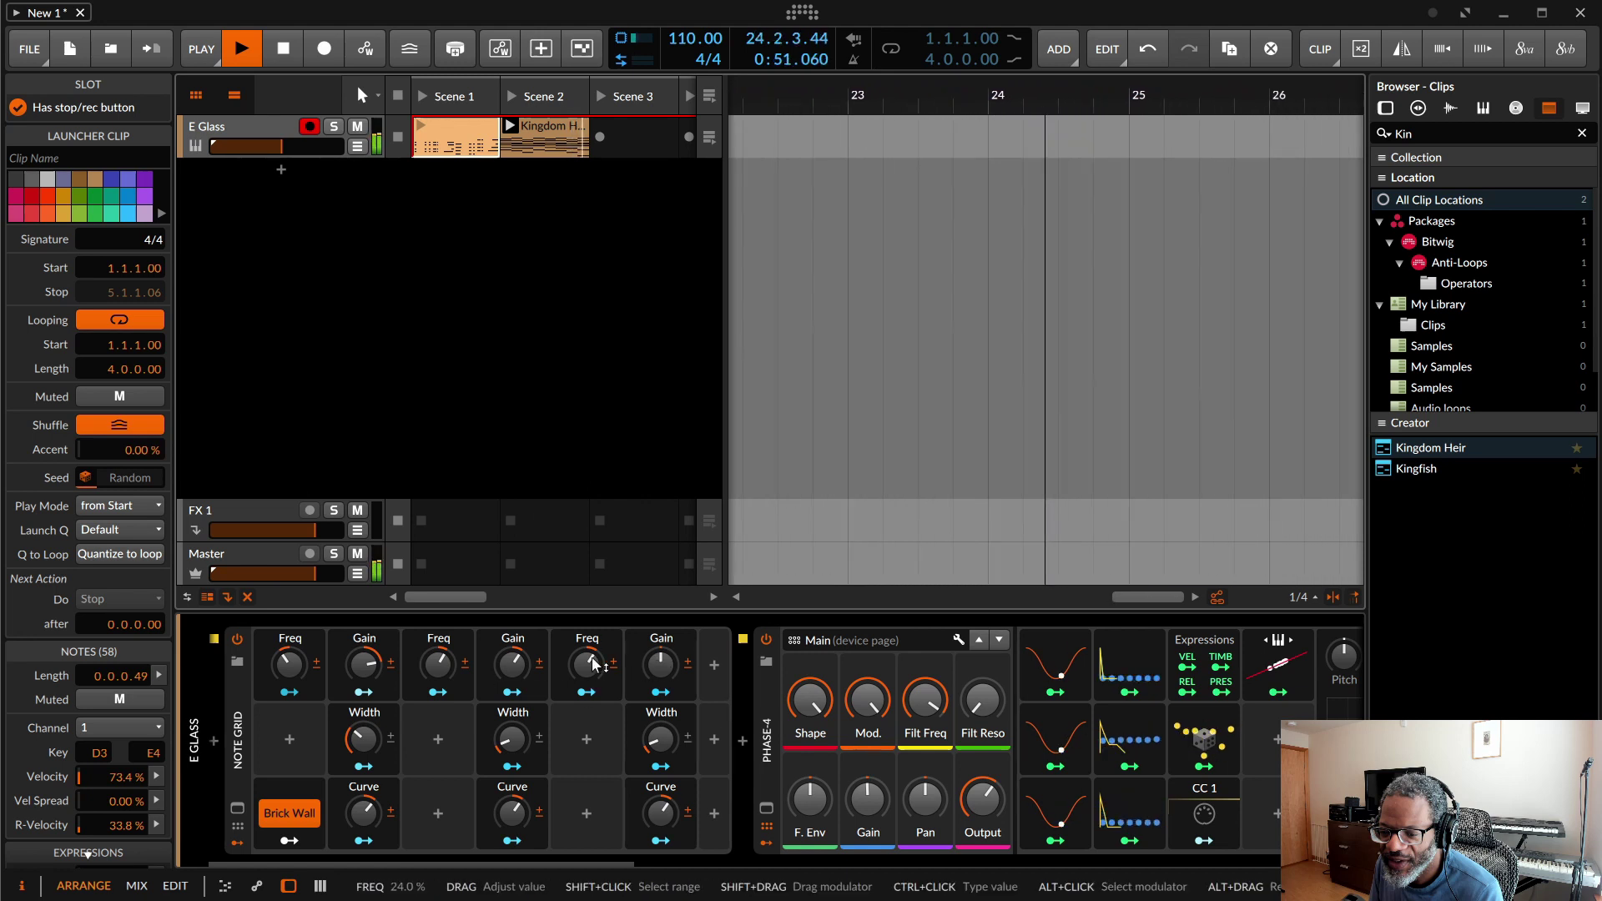
{"action": "left_click_drag", "start_coordinate": [657, 669], "coordinate": [636, 695]}
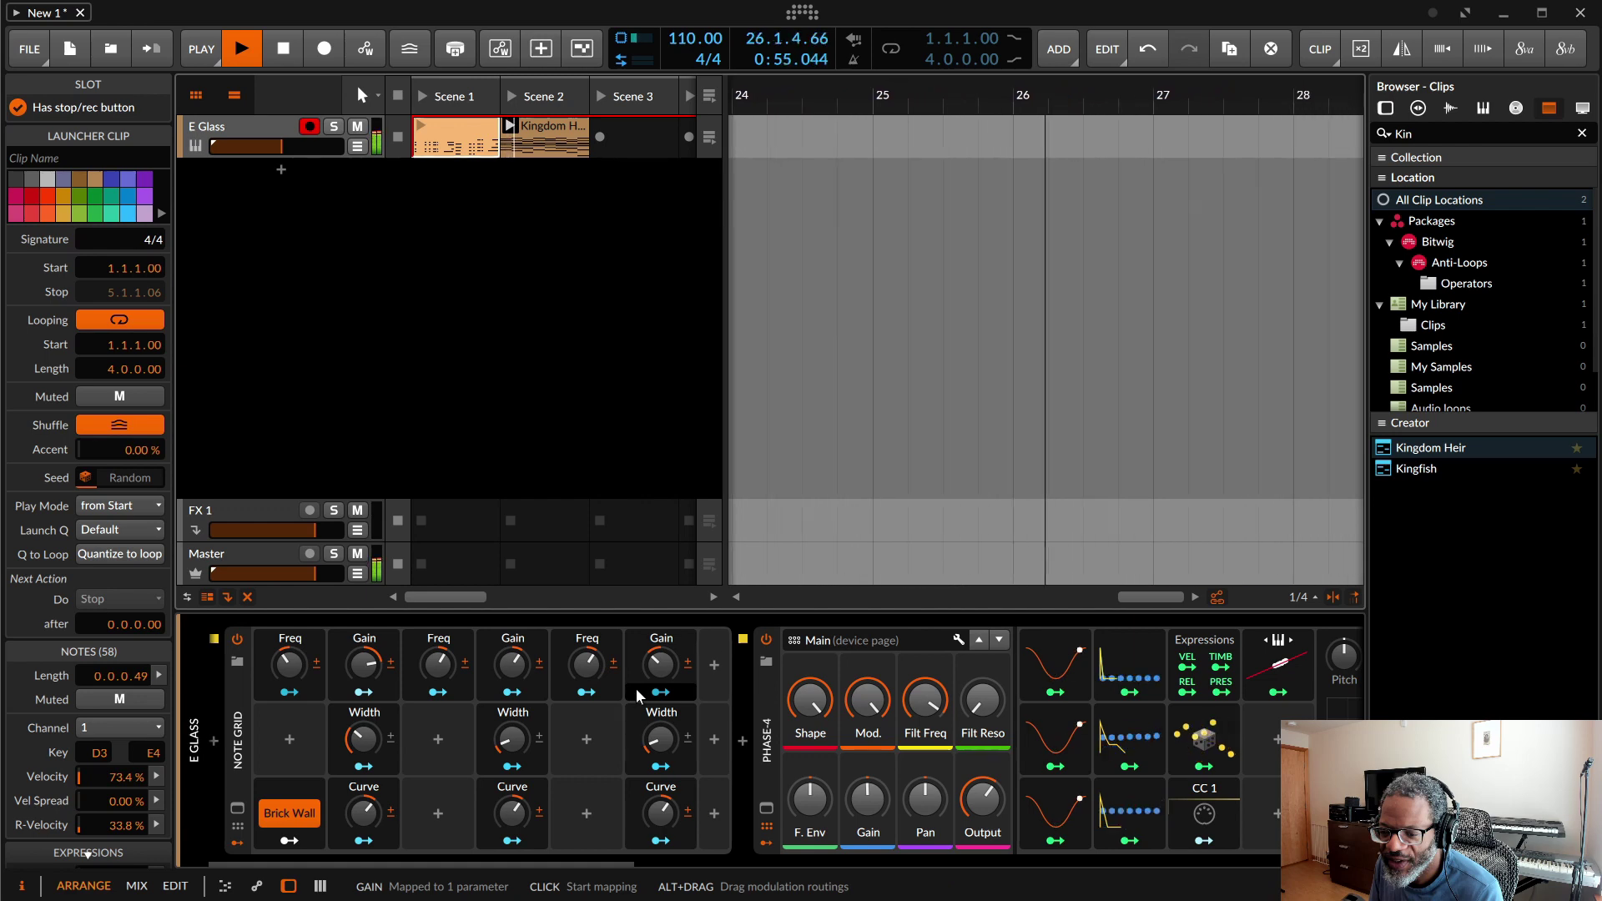
{"action": "left_click_drag", "start_coordinate": [601, 685], "coordinate": [596, 671]}
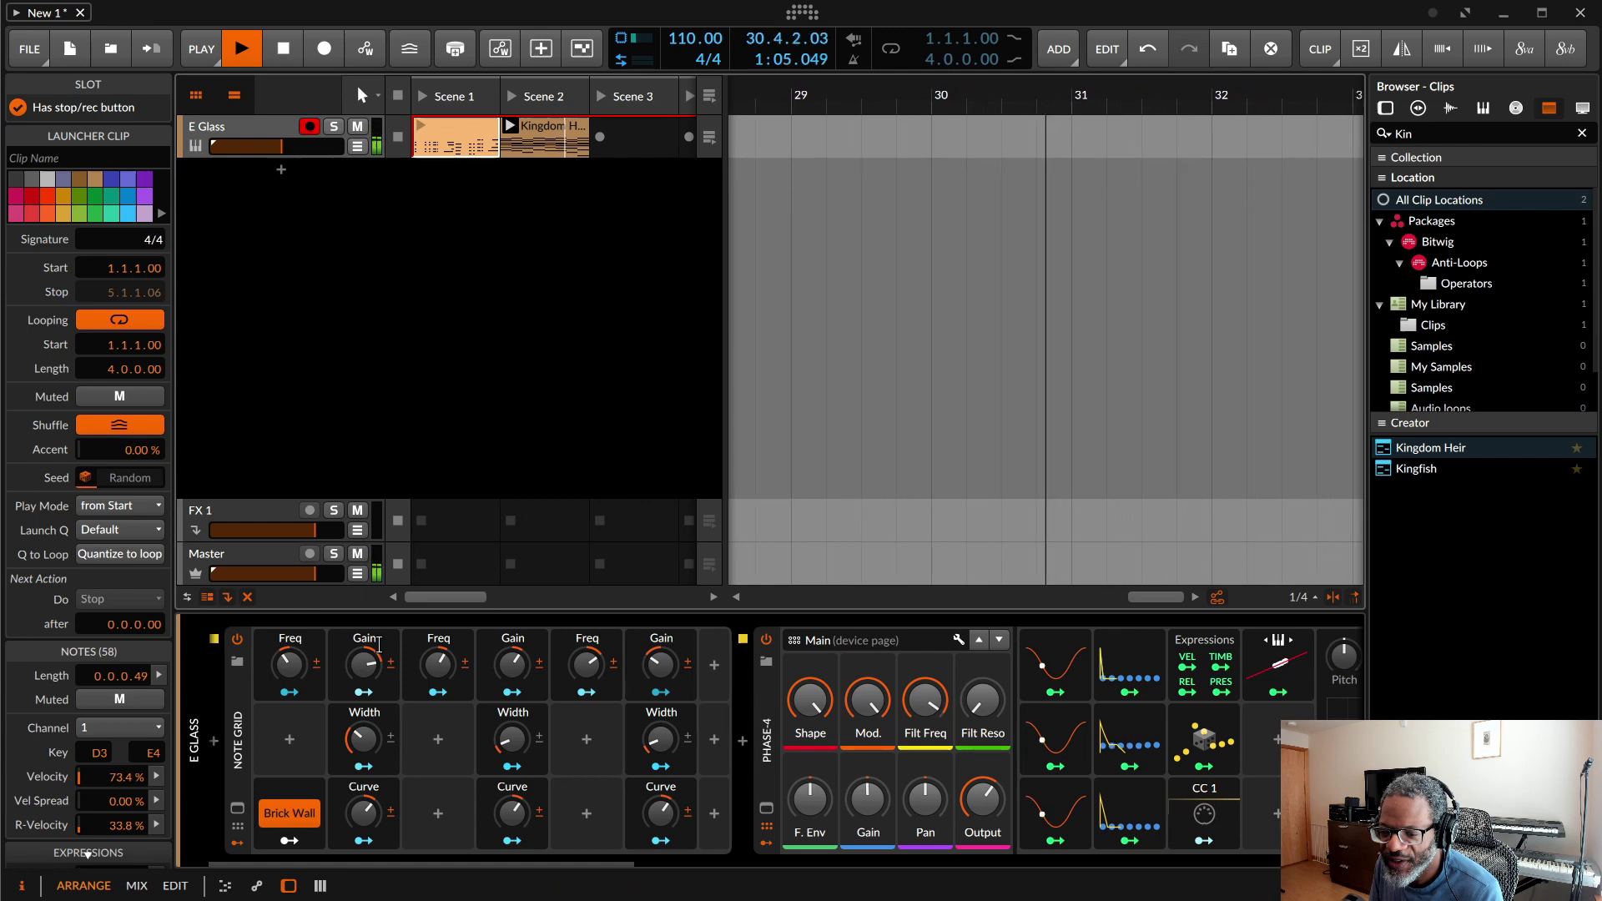
{"action": "left_click_drag", "start_coordinate": [363, 664], "coordinate": [364, 656]}
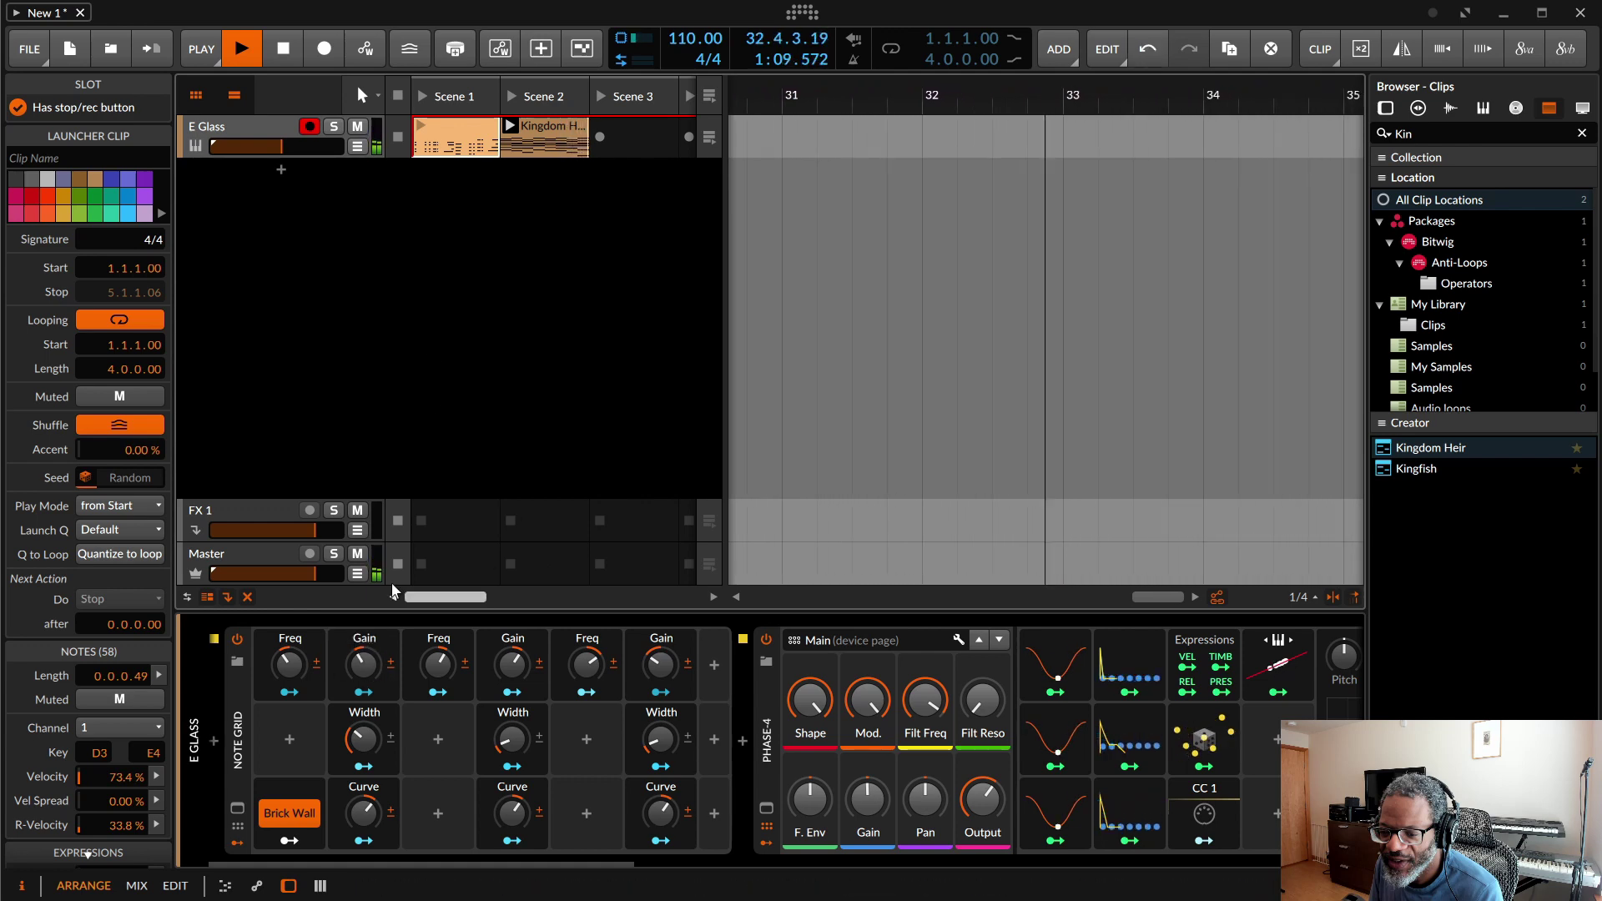
Step: Stop playback, narrow the middle band's Width to 6.00 %, then replay and raise the third Freq to 28.0 %
{"action": "left_click", "coordinate": [288, 49]}
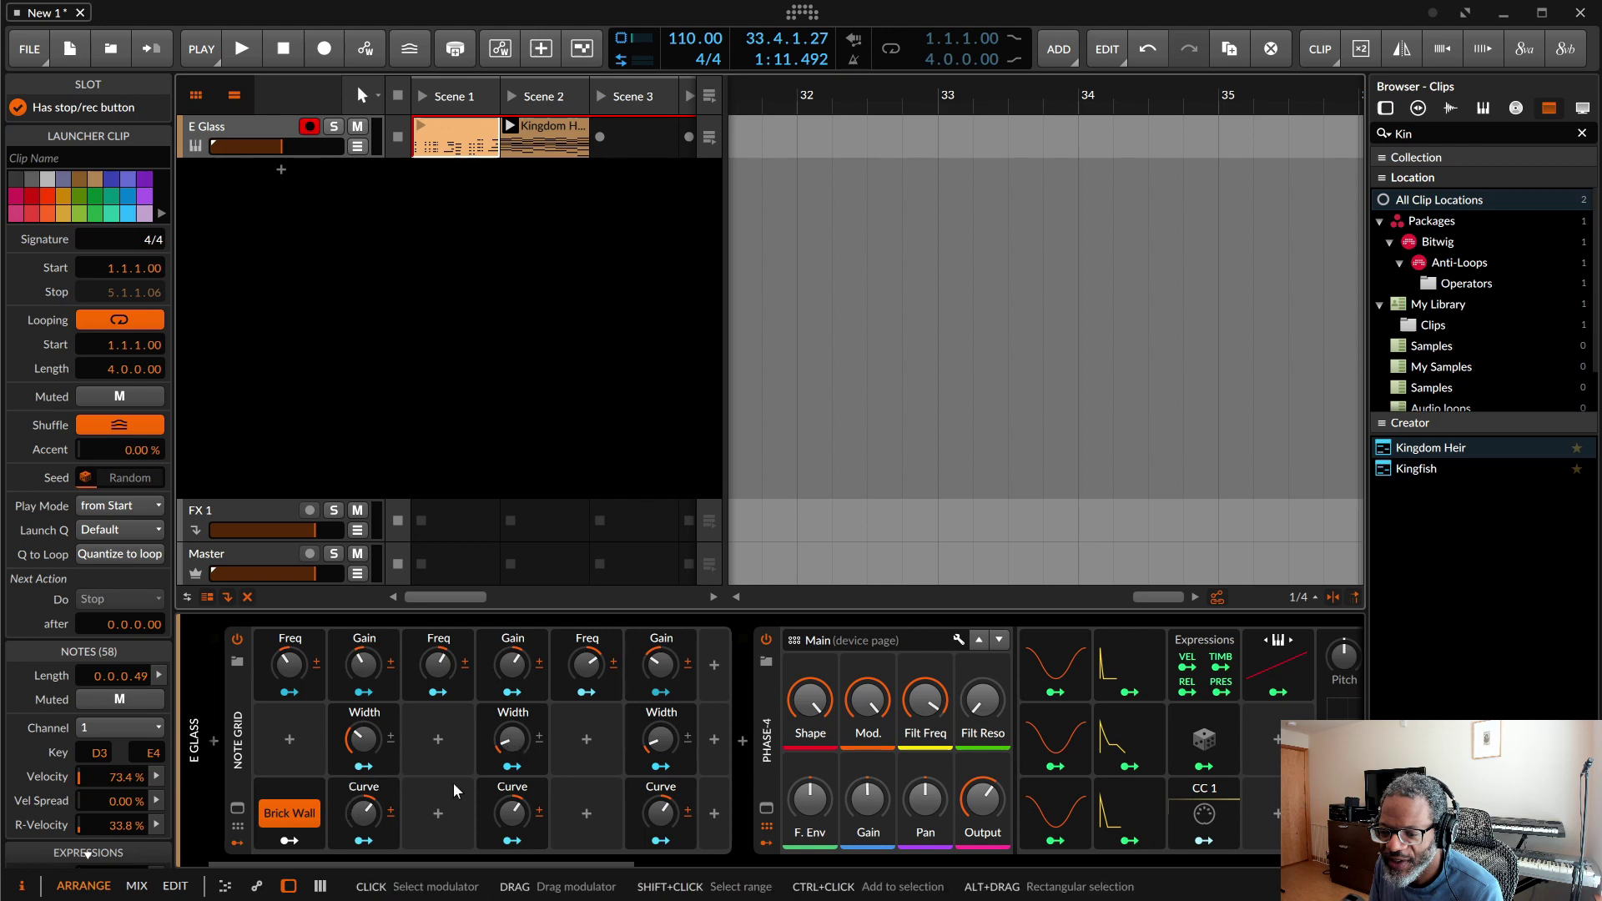
{"action": "left_click_drag", "start_coordinate": [513, 756], "coordinate": [512, 761]}
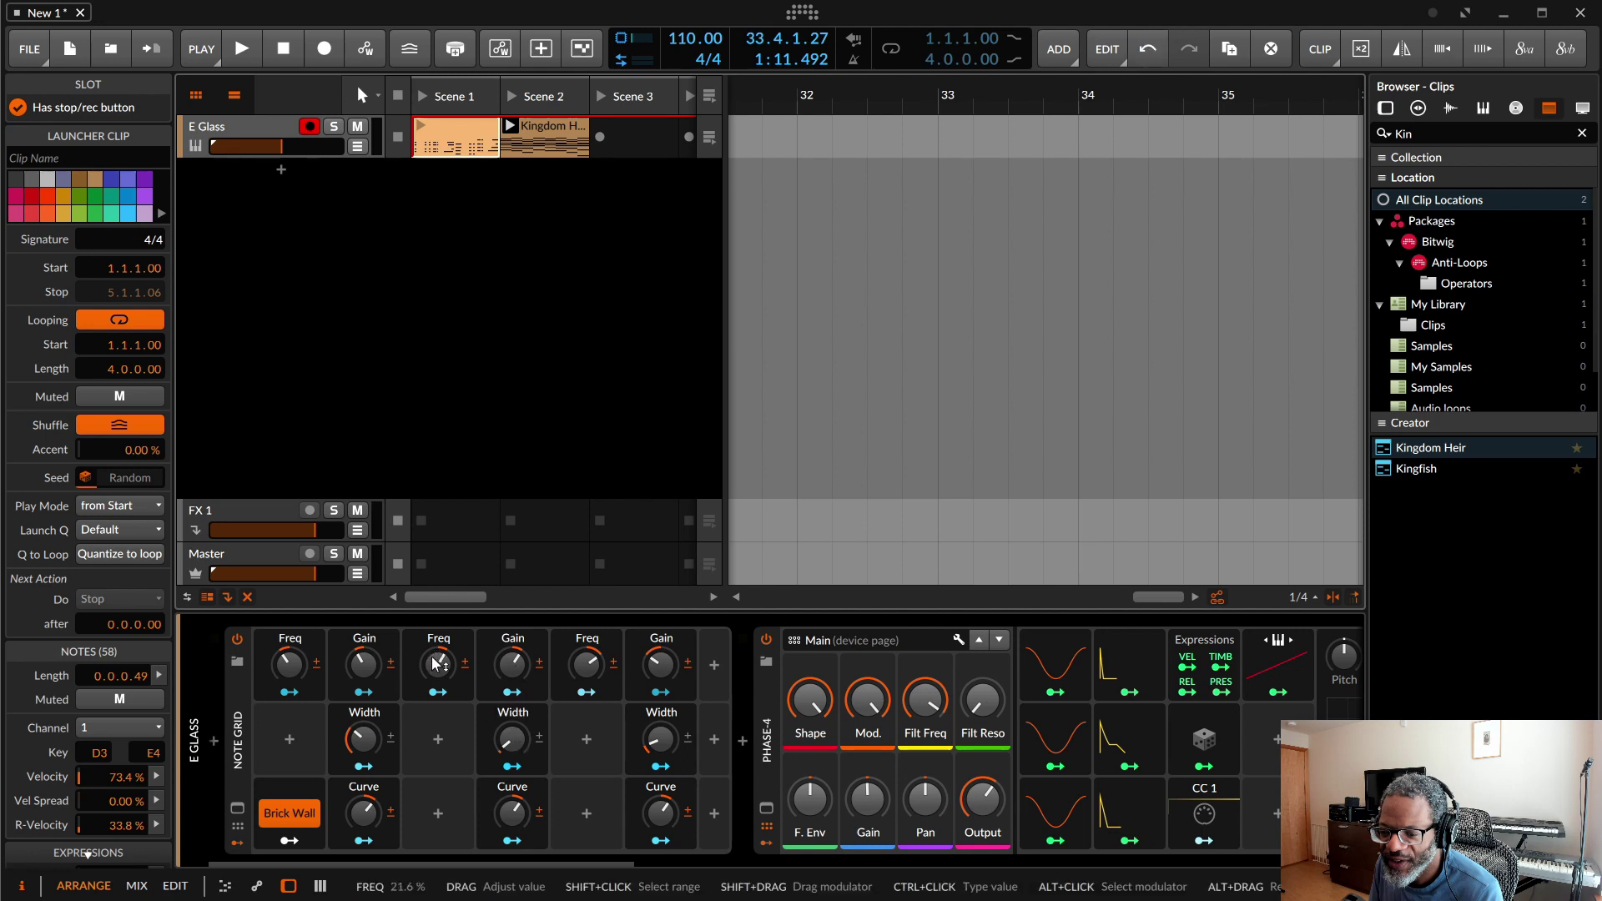
{"action": "key", "text": "space"}
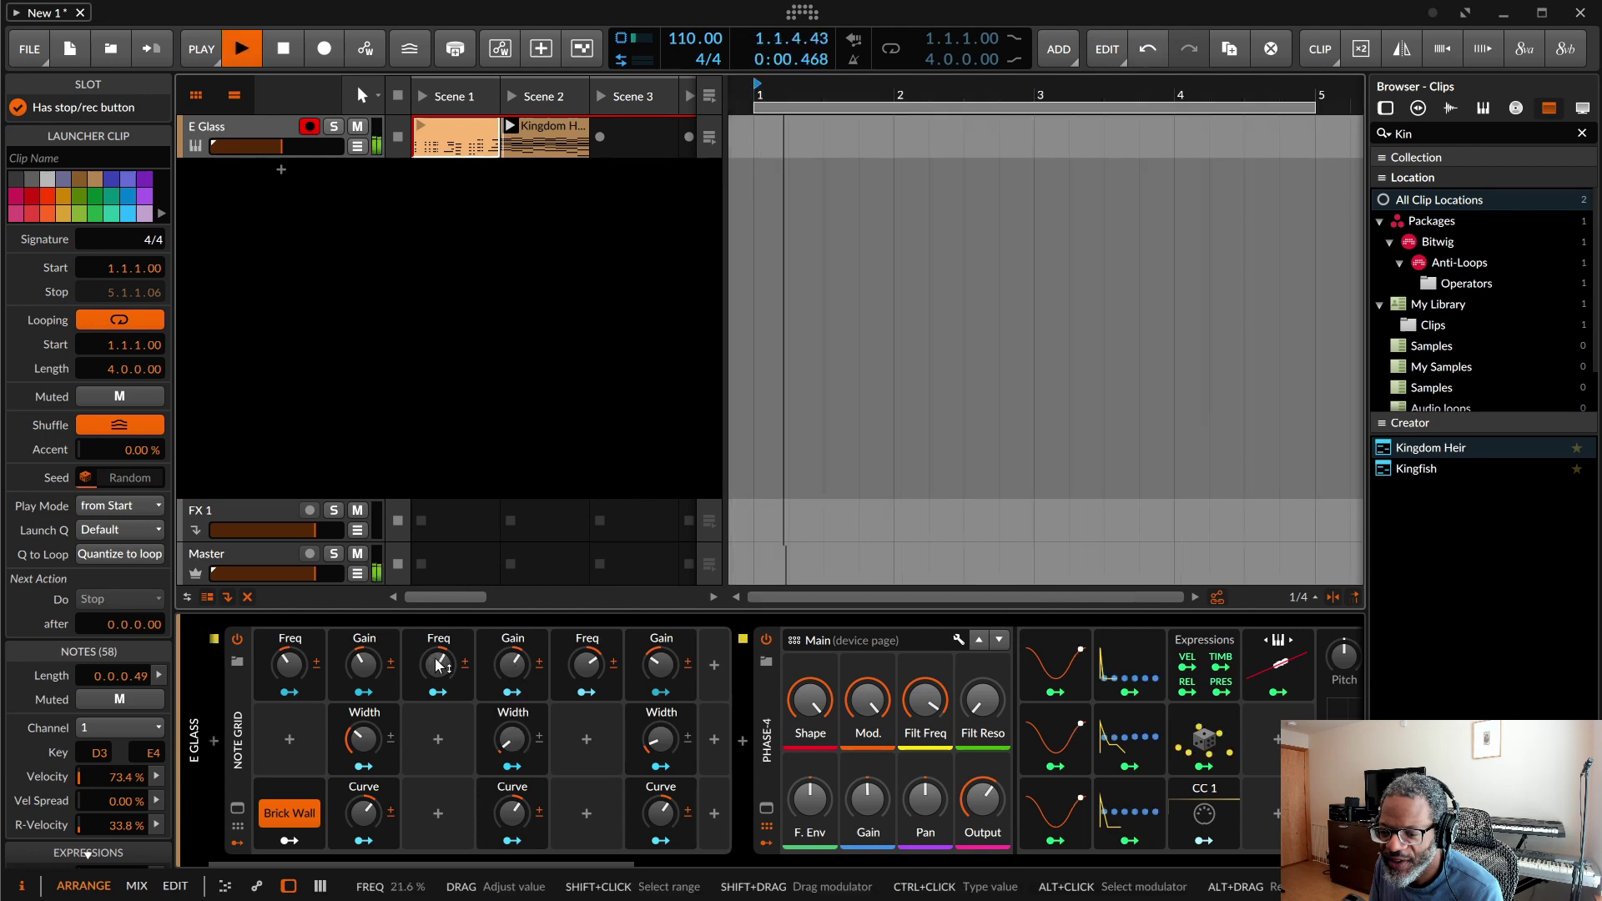
{"action": "left_click_drag", "start_coordinate": [438, 665], "coordinate": [519, 651]}
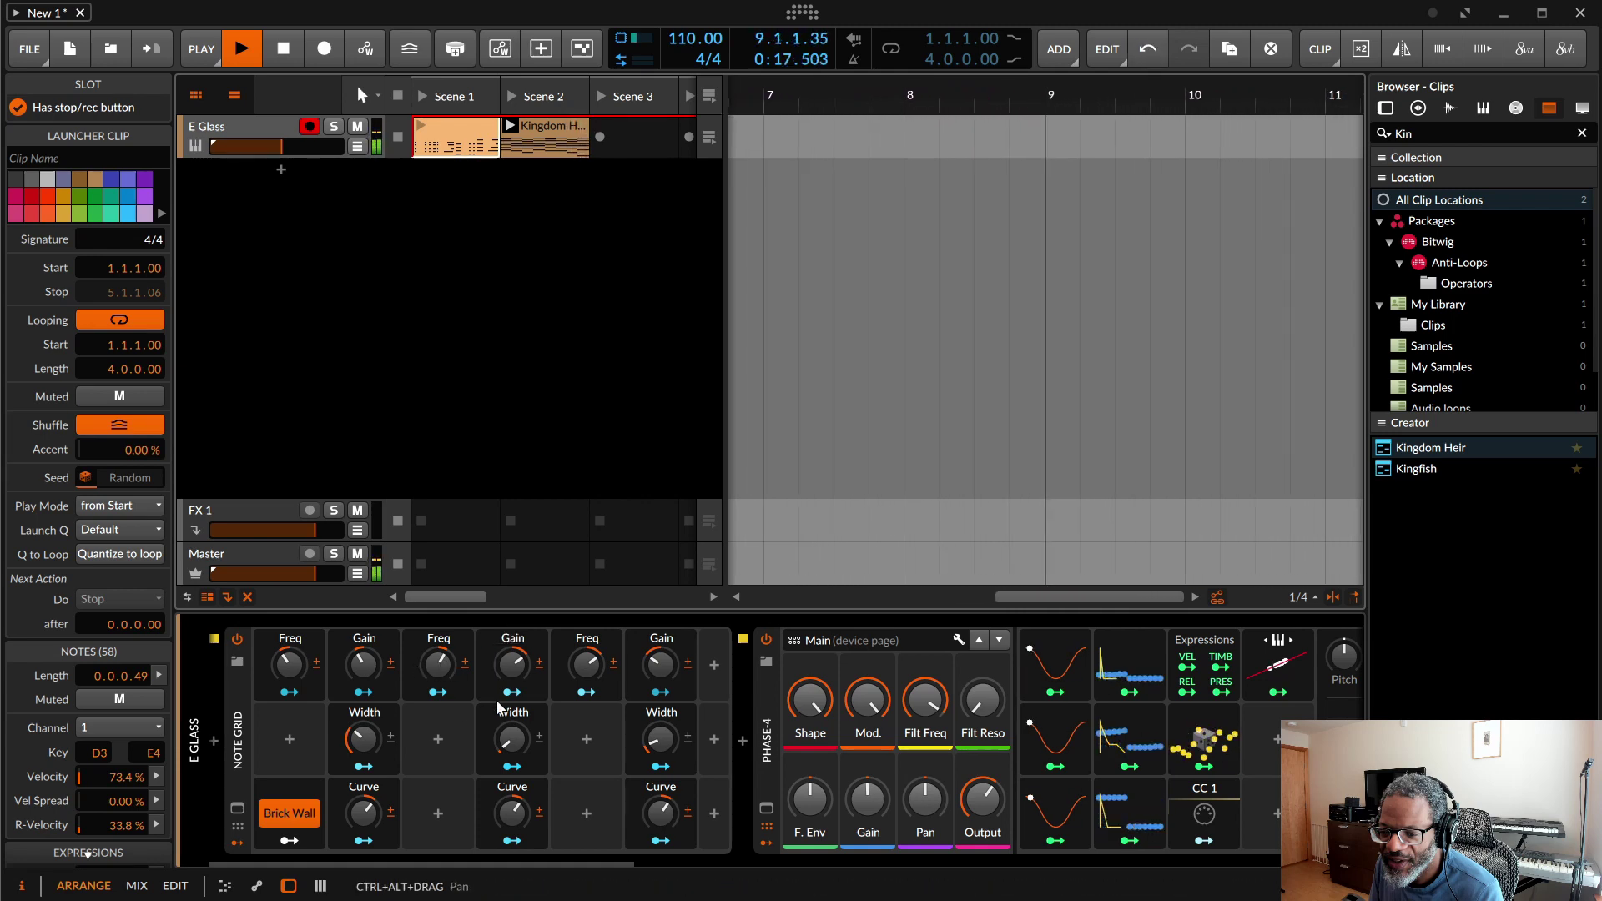
Step: Stop playback, leaving the transport at 9.4.2.18
{"action": "left_click", "coordinate": [289, 50]}
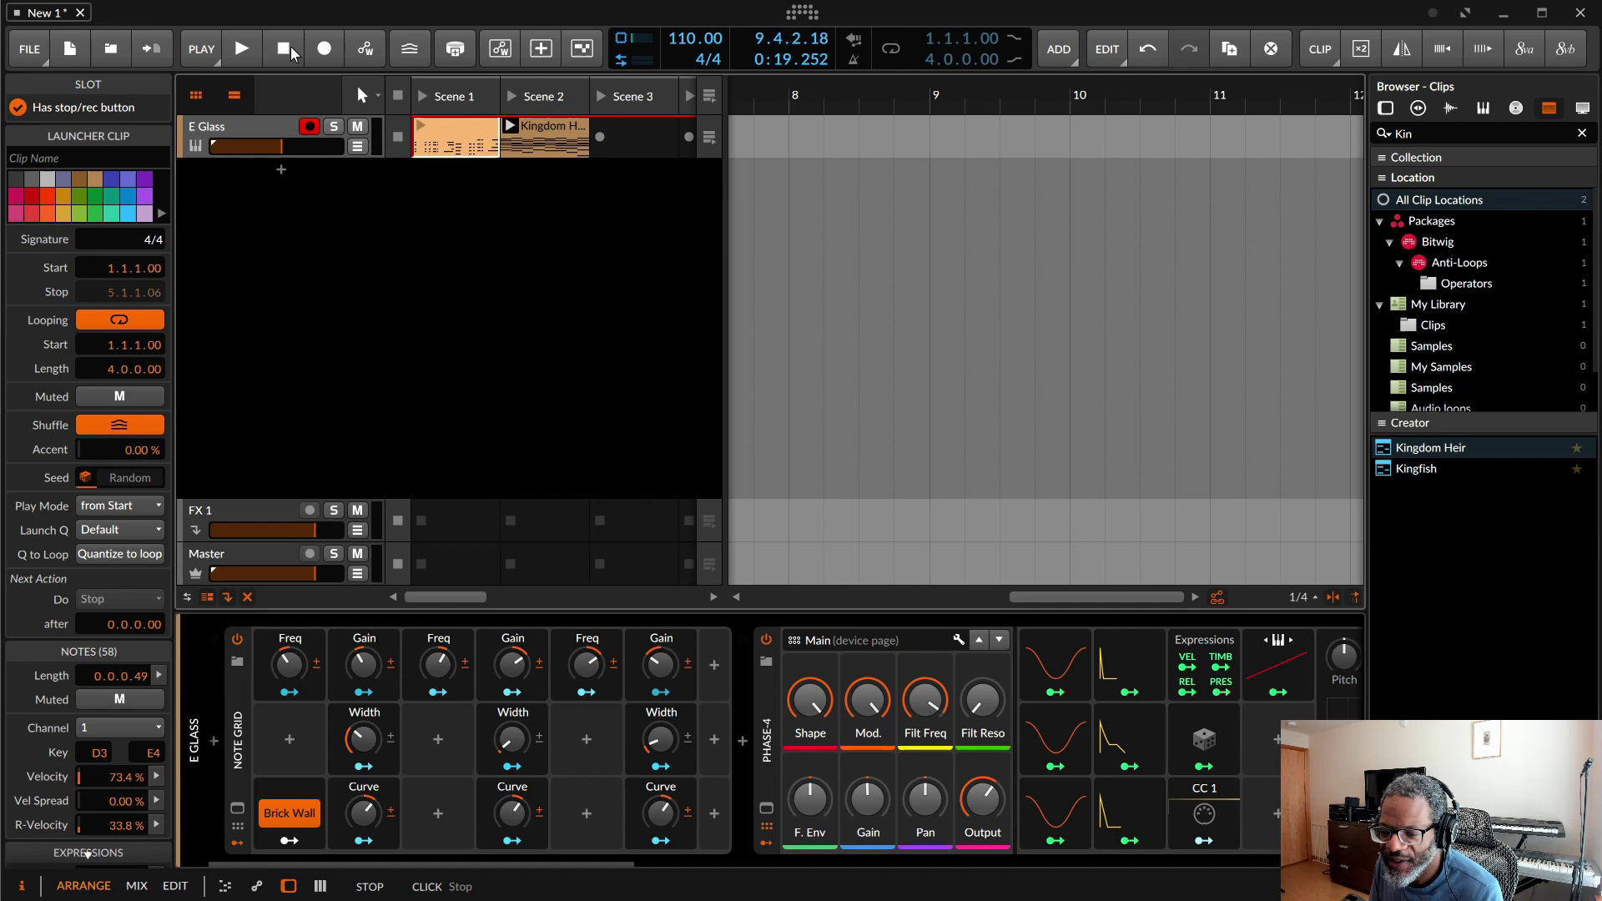
{"action": "left_click", "coordinate": [237, 808]}
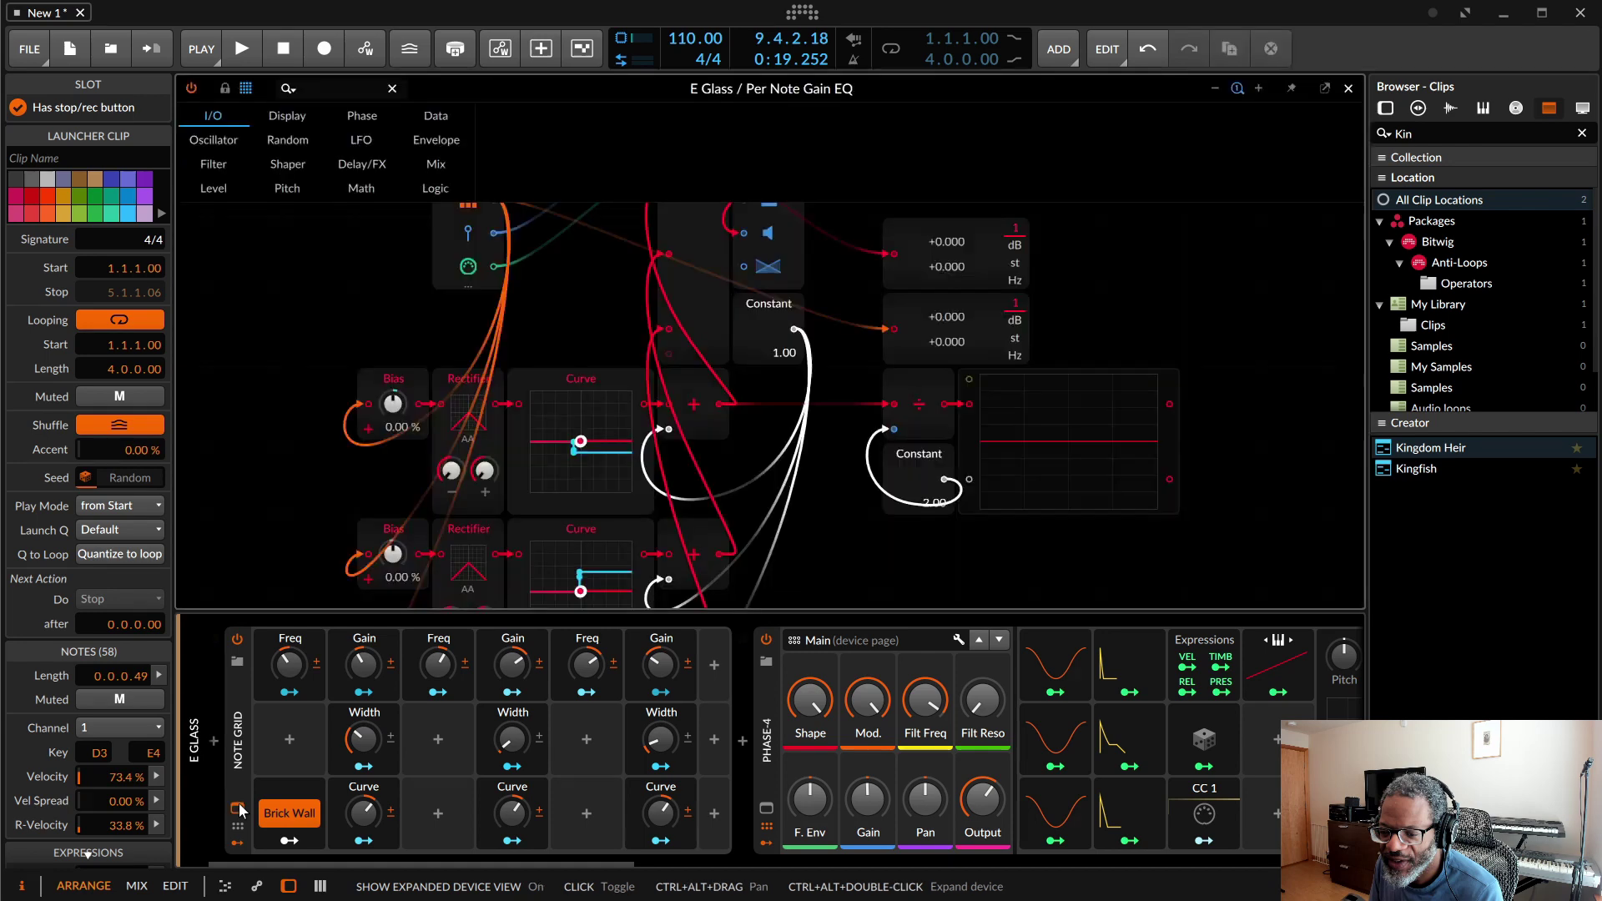
{"action": "scroll", "coordinate": [812, 493], "scroll_direction": "up", "scroll_amount": 3}
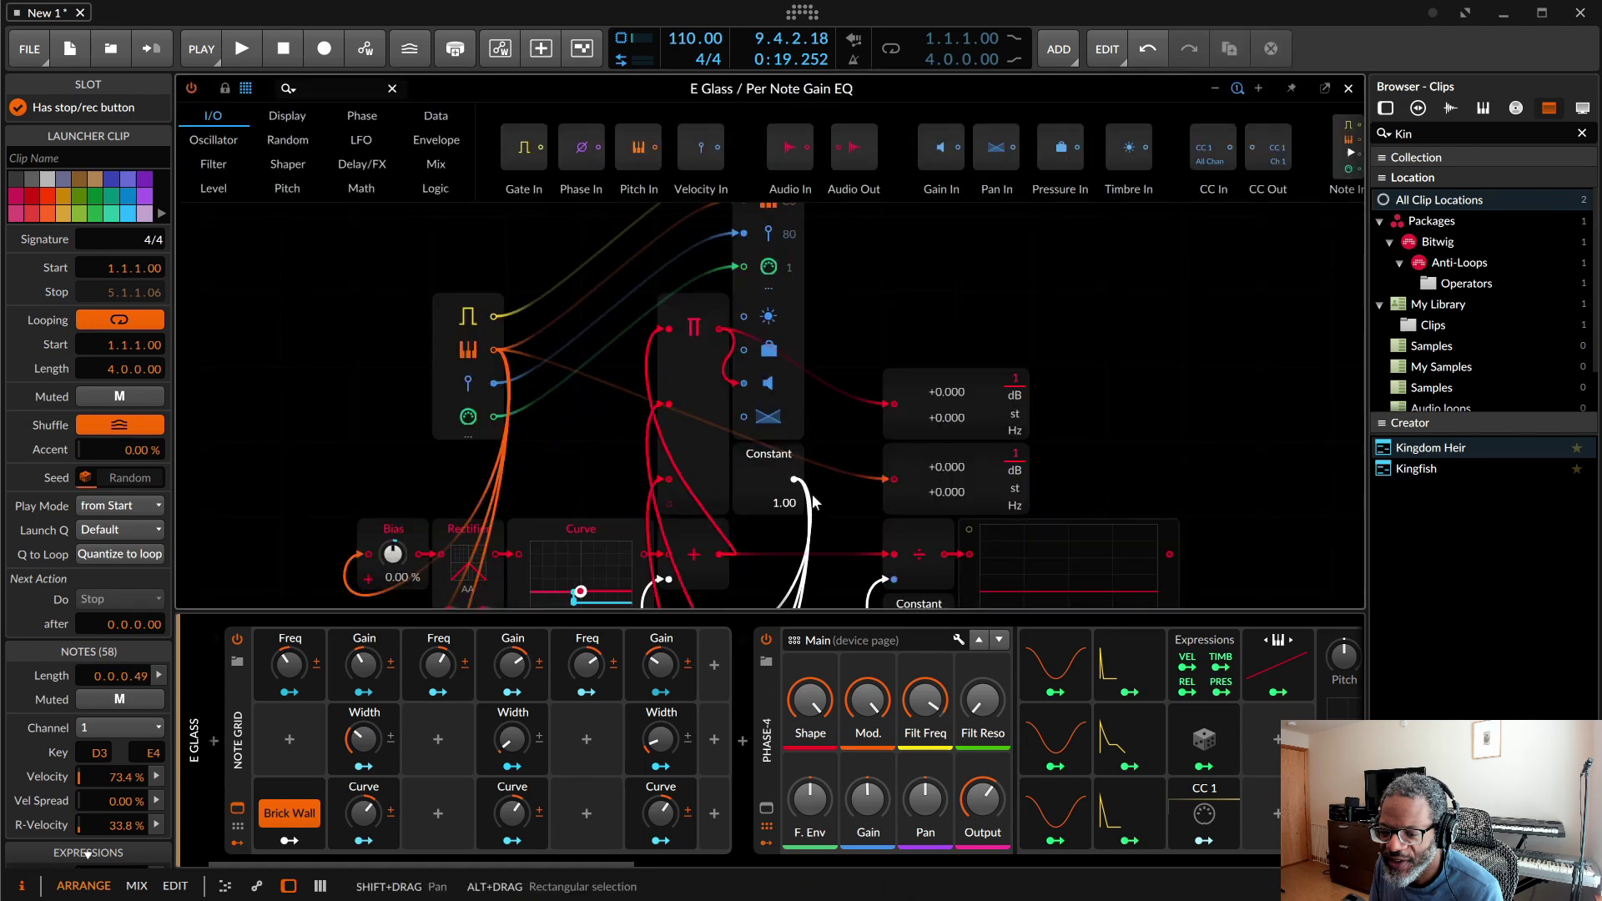
{"action": "scroll", "coordinate": [813, 494], "scroll_direction": "down", "scroll_amount": 6}
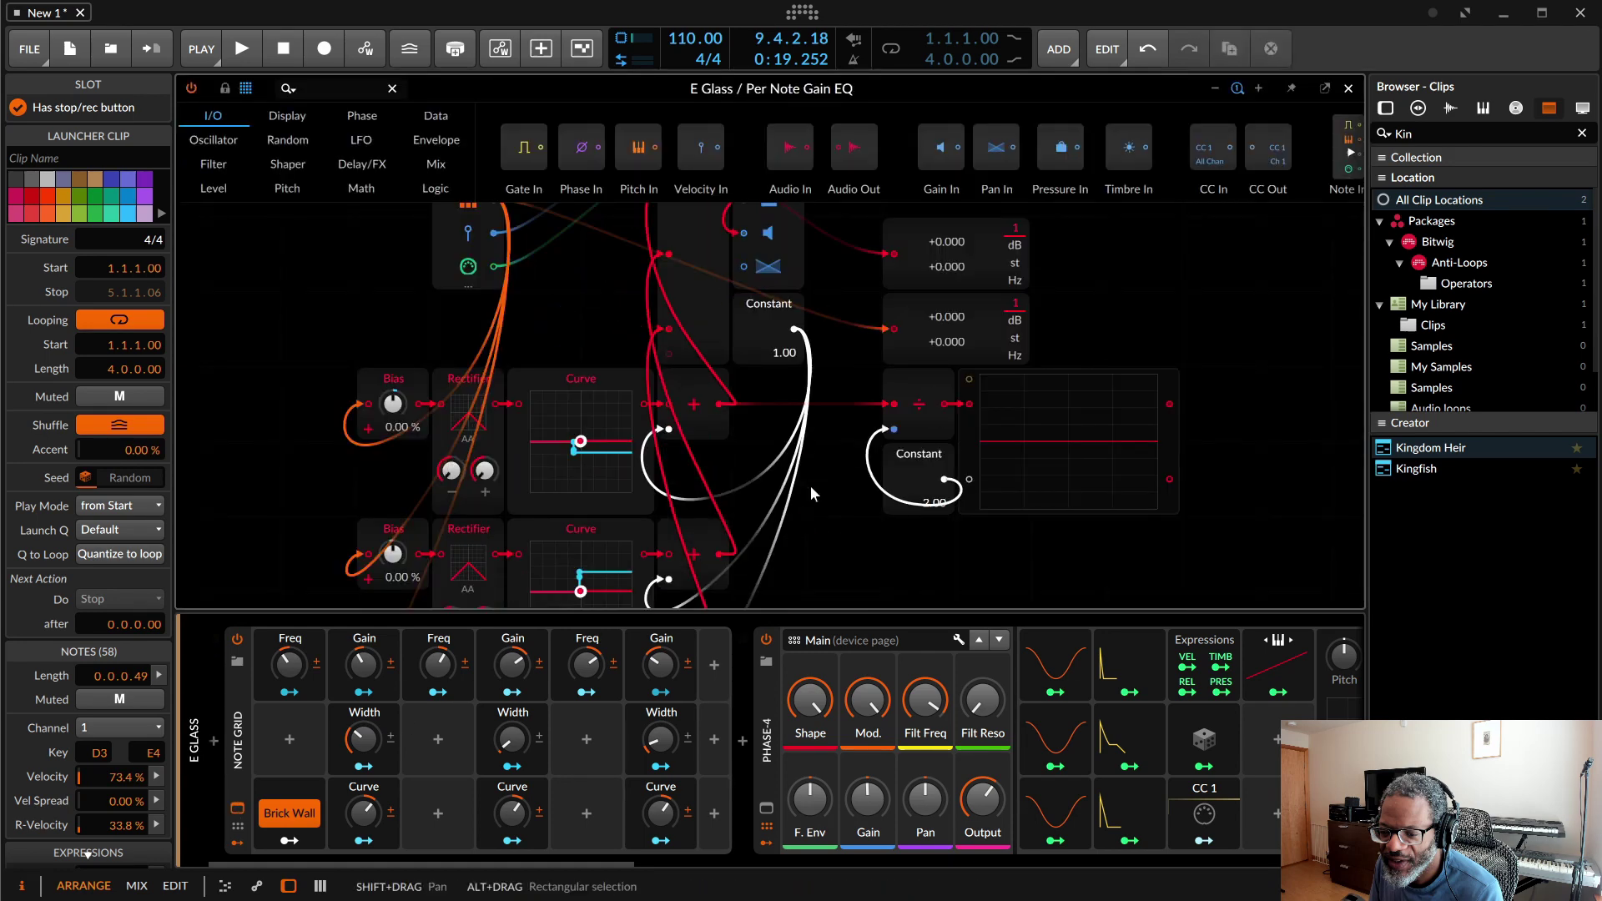
{"action": "scroll", "coordinate": [812, 494], "scroll_direction": "down", "scroll_amount": 2}
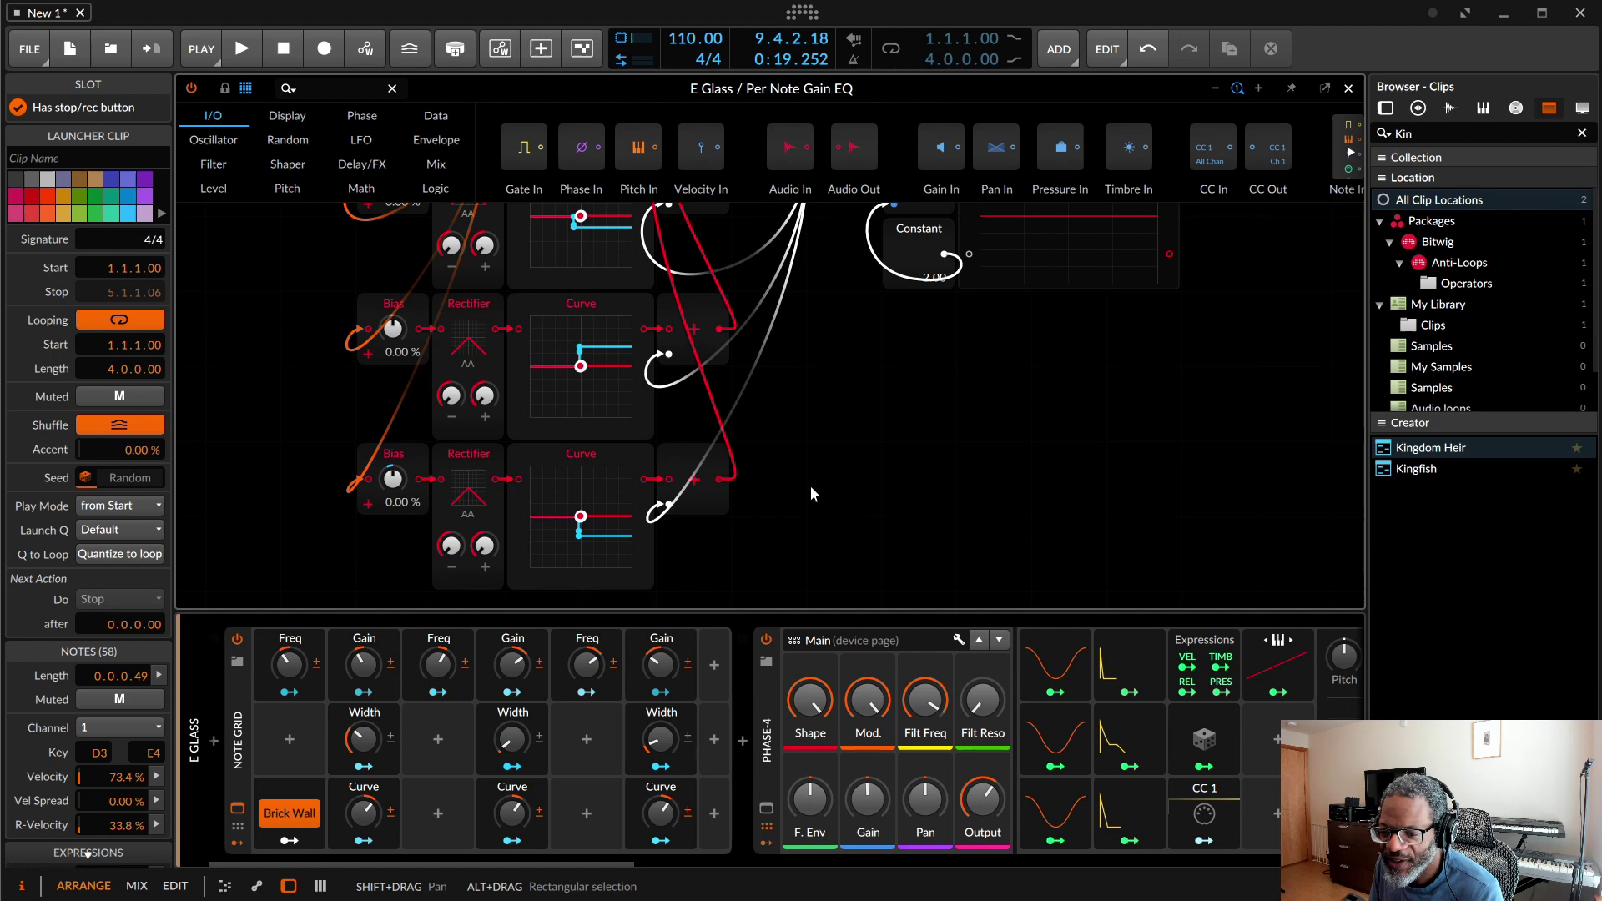
{"action": "scroll", "coordinate": [812, 494], "scroll_direction": "up", "scroll_amount": 3}
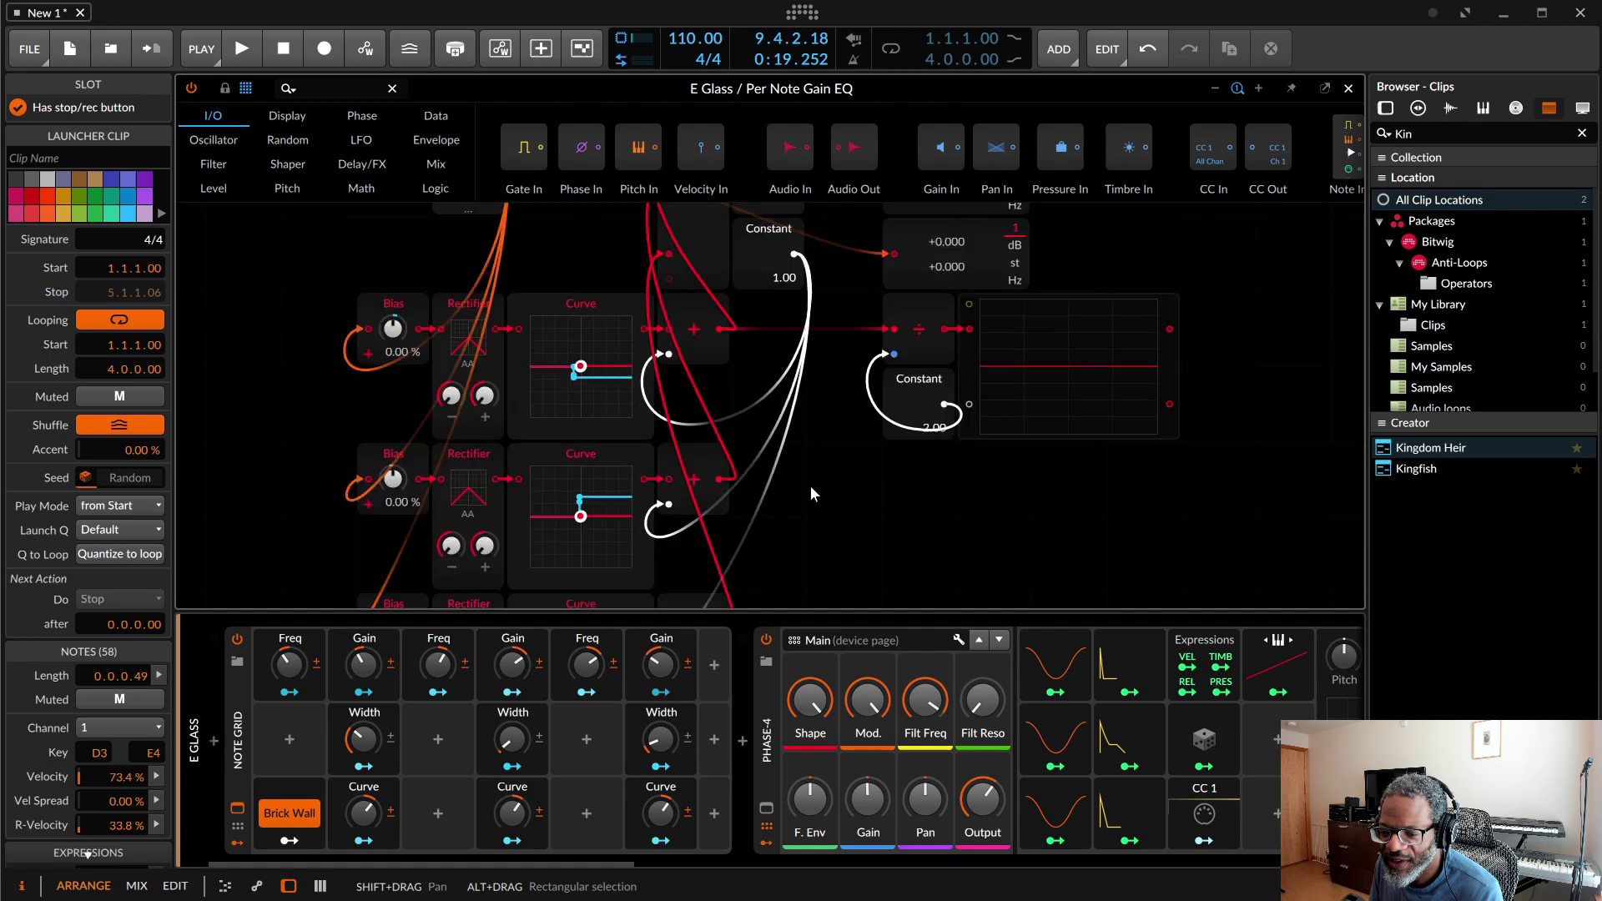
{"action": "scroll", "coordinate": [811, 493], "scroll_direction": "left", "scroll_amount": 4}
{"action": "scroll", "coordinate": [810, 493], "scroll_direction": "up", "scroll_amount": 2}
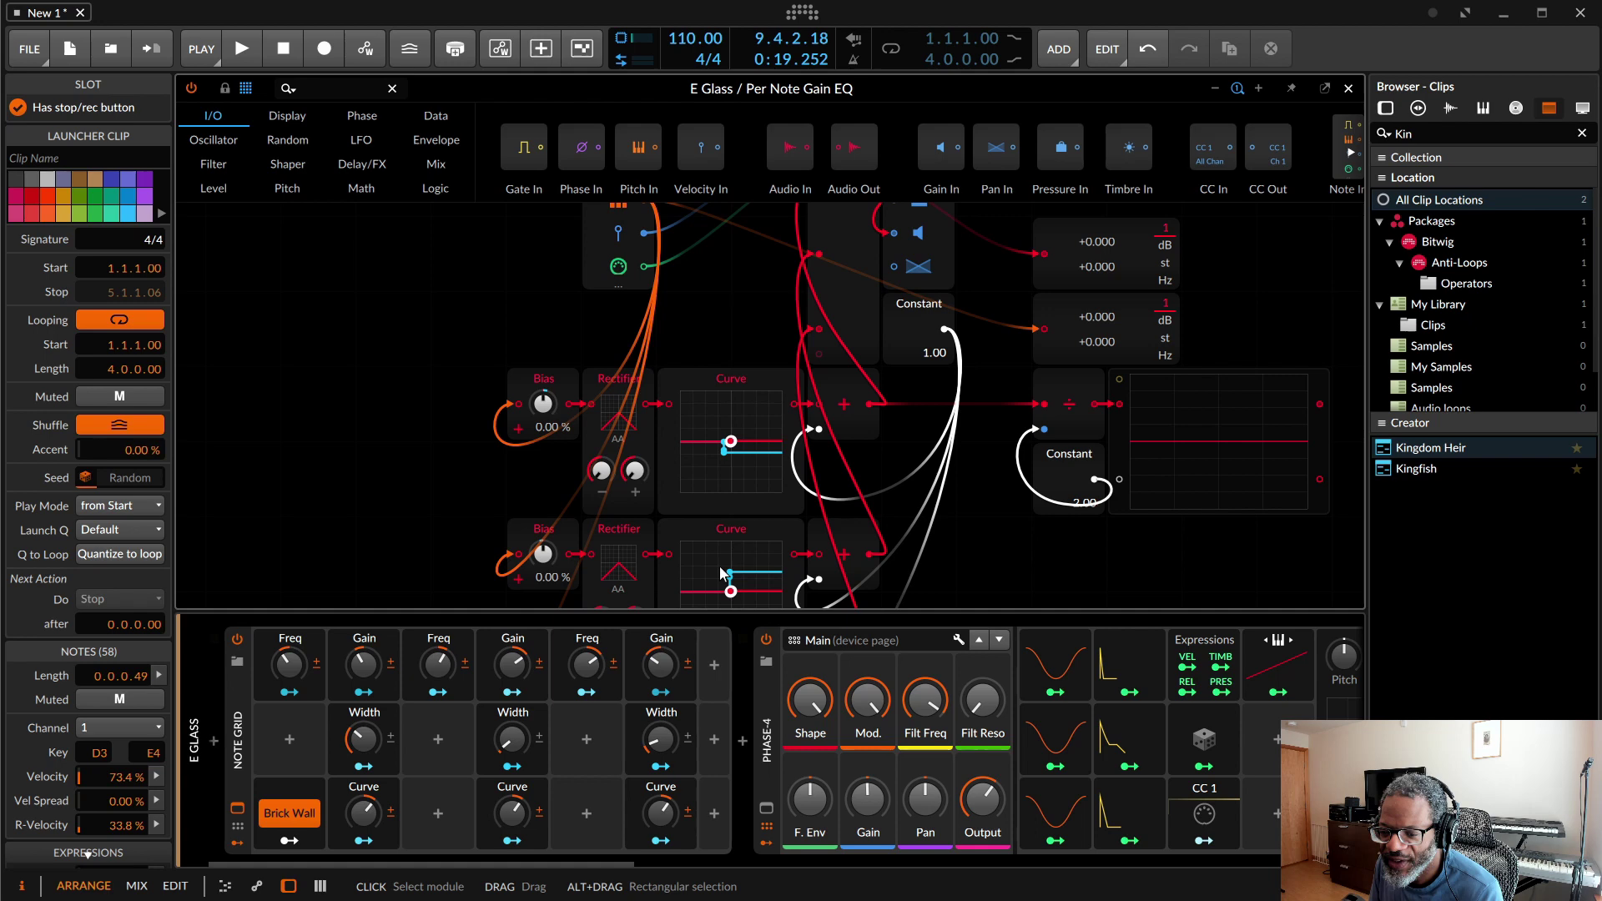
Step: Turn Brick Wall off and raise the first band's Gain to 45.6 %
{"action": "left_click", "coordinate": [292, 813]}
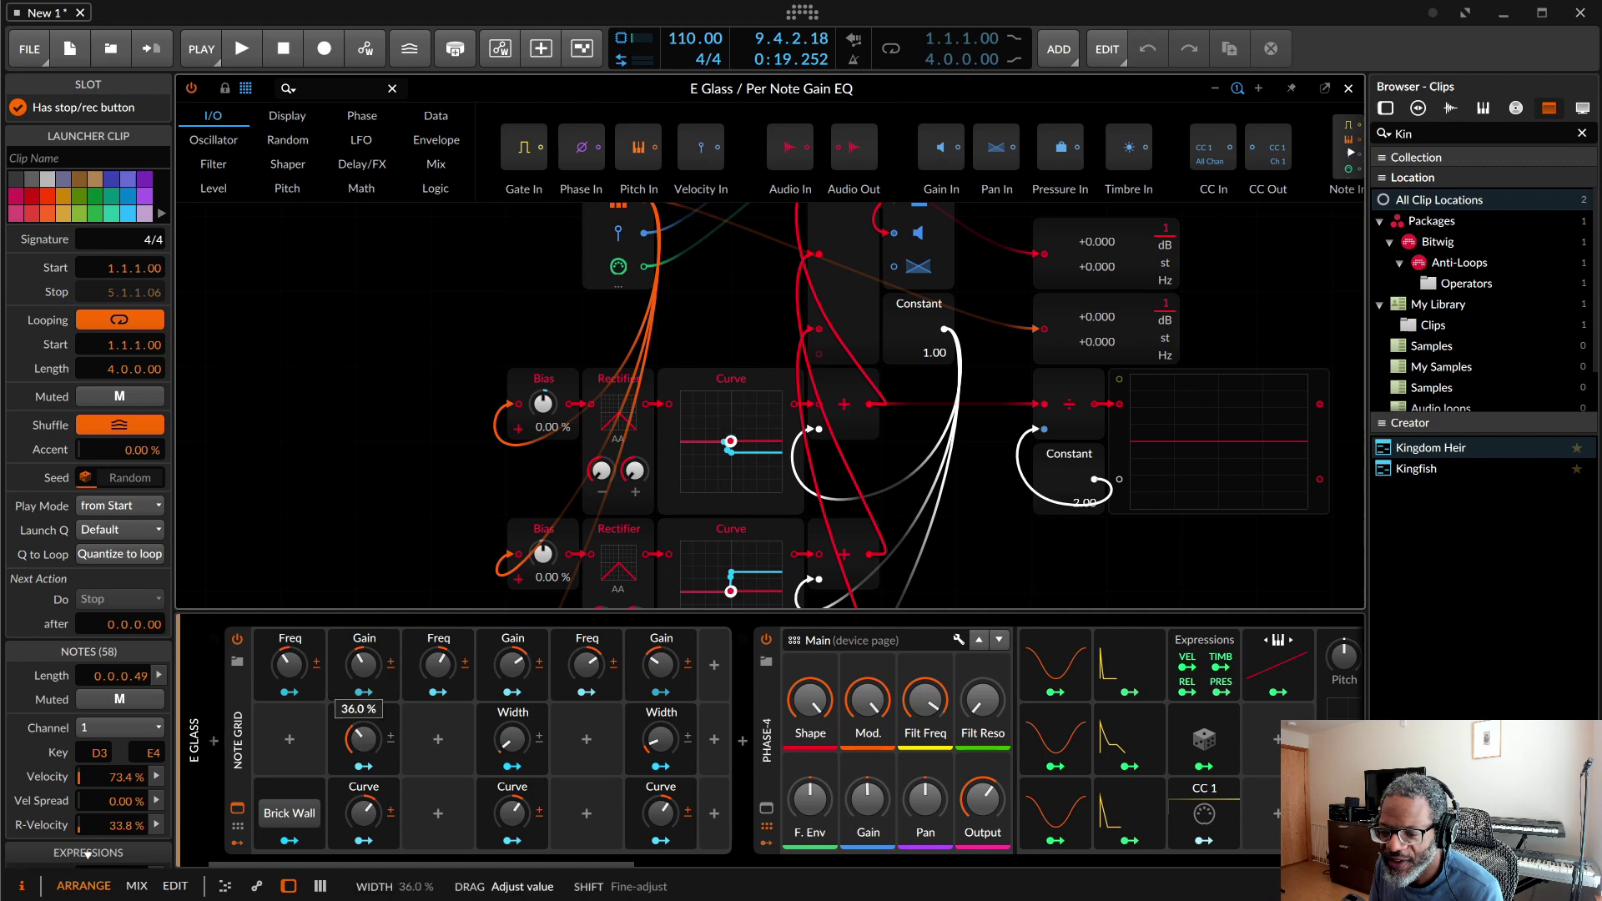
{"action": "mouse_move", "coordinate": [364, 665]}
{"action": "left_mouse_down"}
{"action": "mouse_move", "coordinate": [366, 638]}
{"action": "mouse_move", "coordinate": [367, 665]}
{"action": "left_mouse_up"}
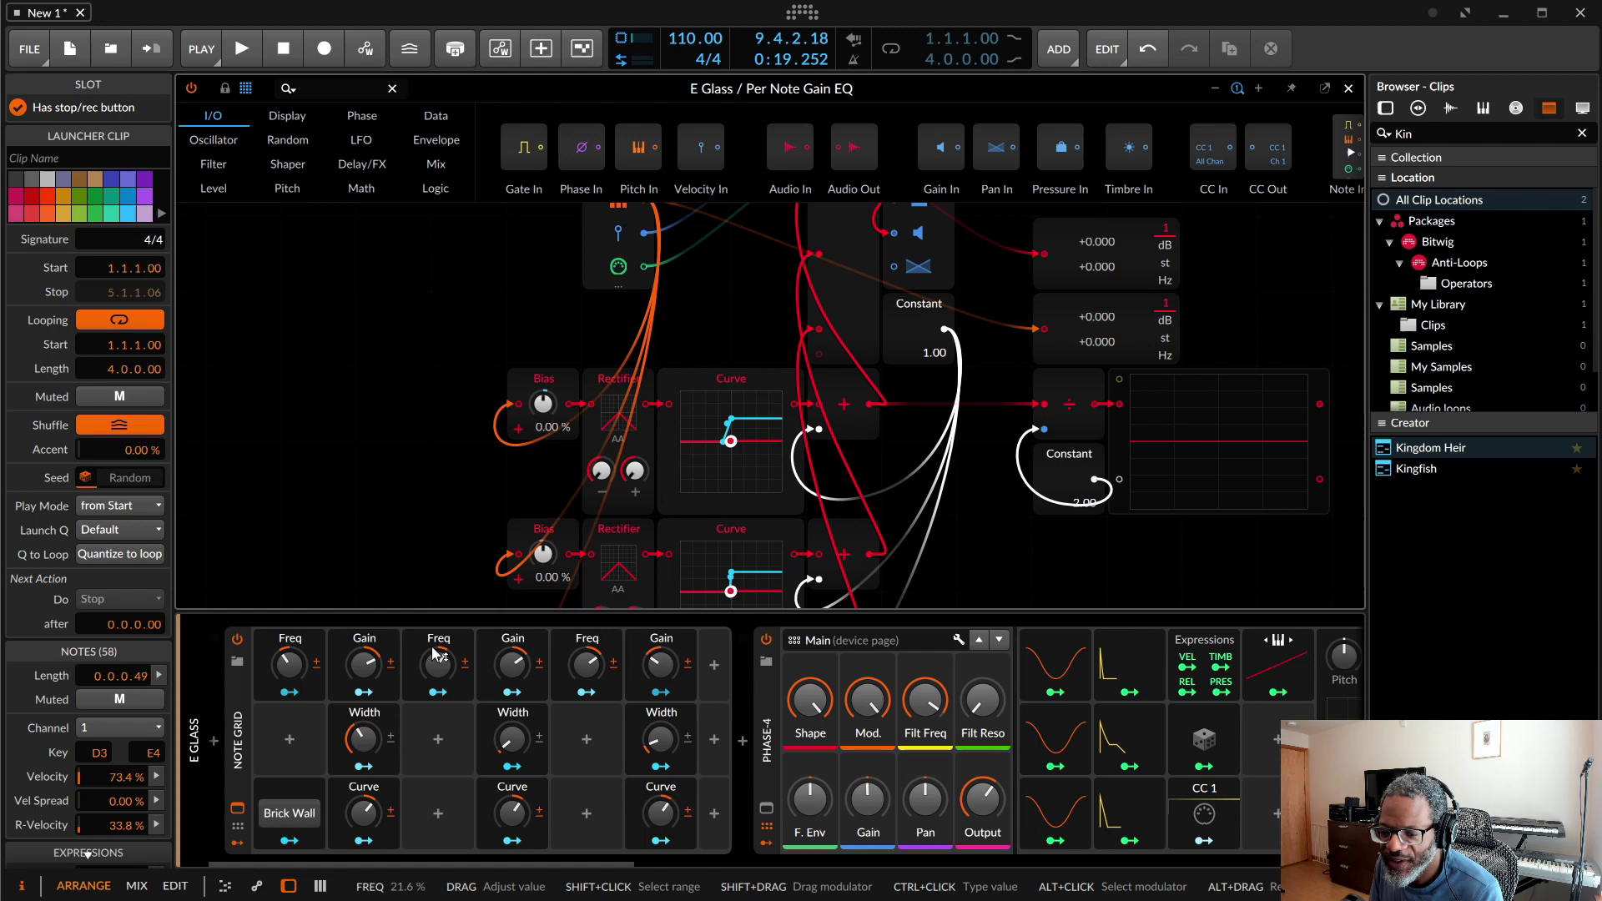
{"action": "scroll", "coordinate": [1085, 523], "scroll_direction": "up", "scroll_amount": 2}
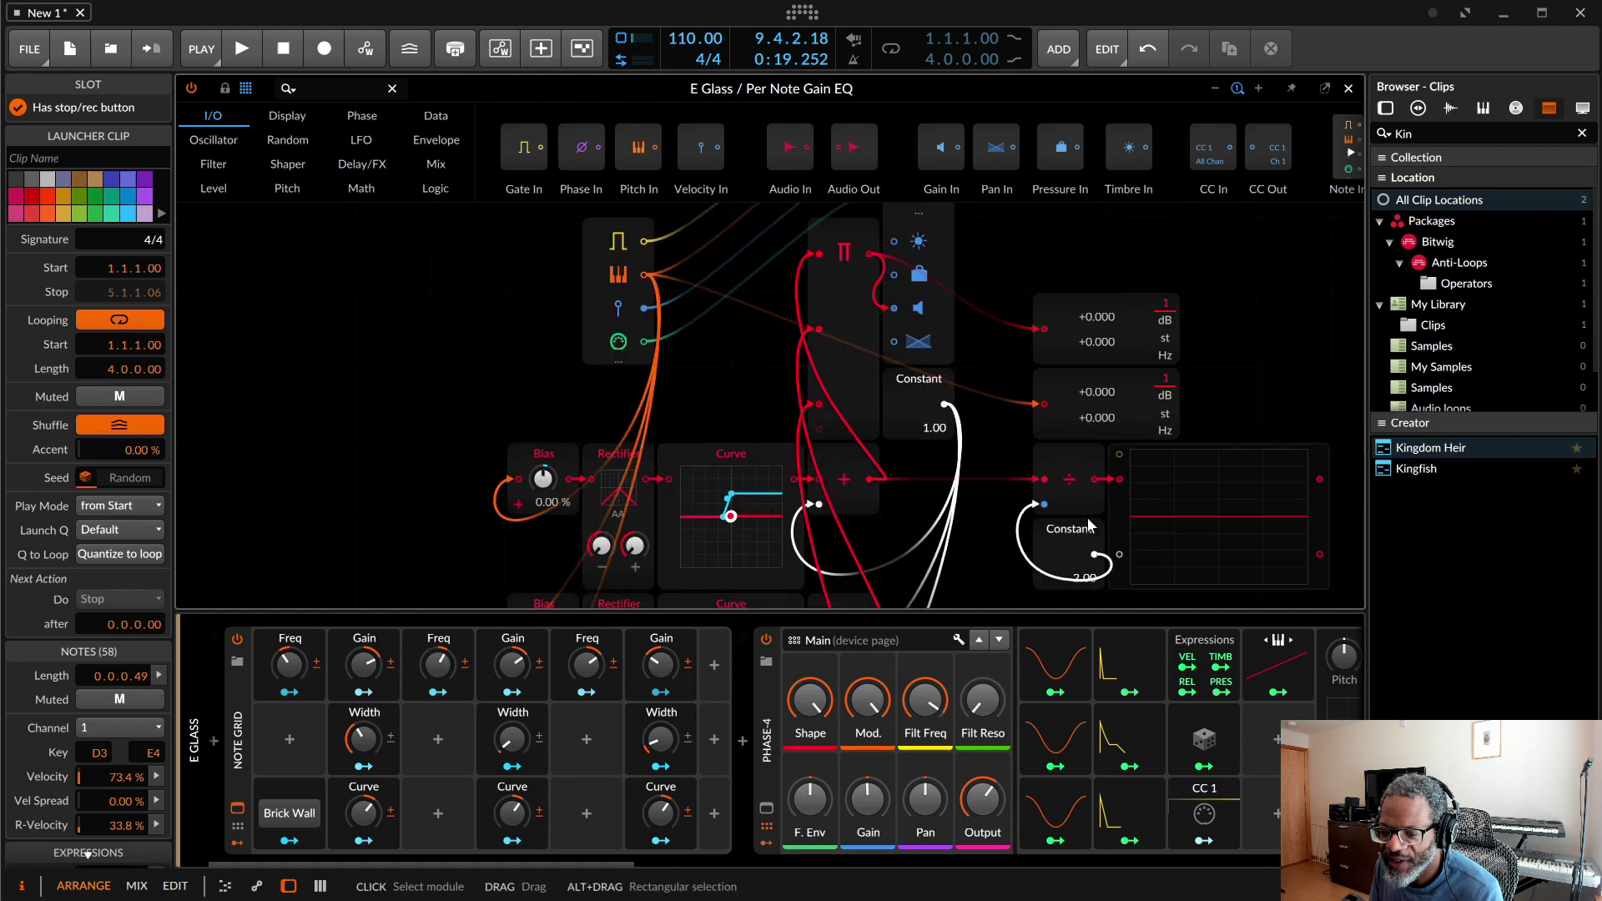
{"action": "scroll", "coordinate": [1088, 523], "scroll_direction": "down", "scroll_amount": 2}
{"action": "scroll", "coordinate": [1088, 521], "scroll_direction": "up", "scroll_amount": 6}
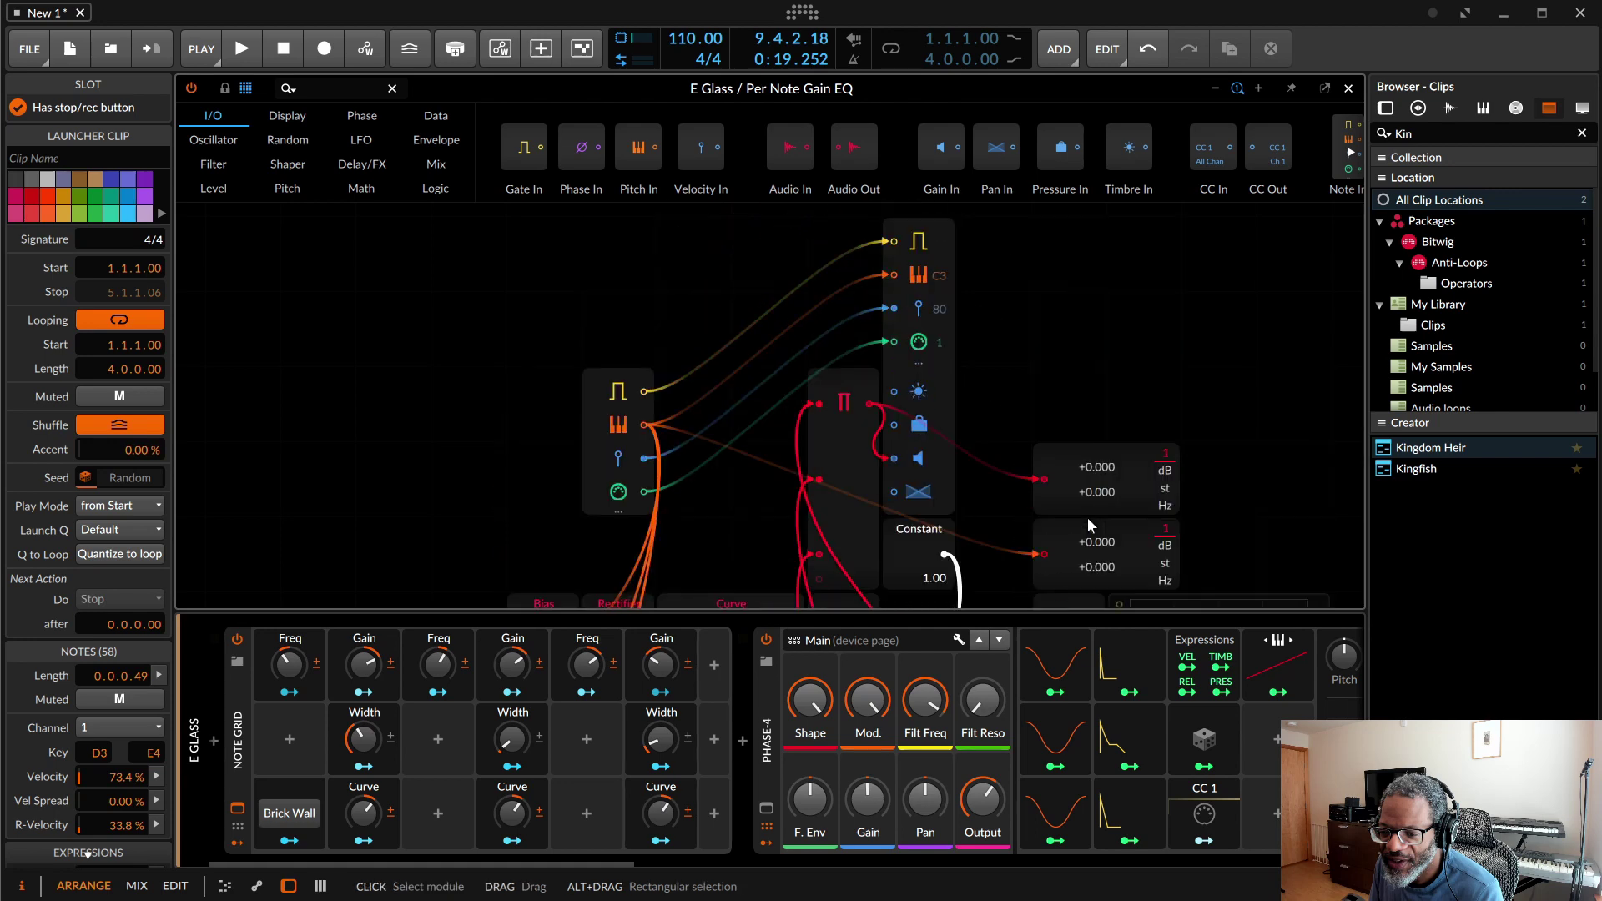
{"action": "scroll", "coordinate": [1086, 518], "scroll_direction": "down", "scroll_amount": 4}
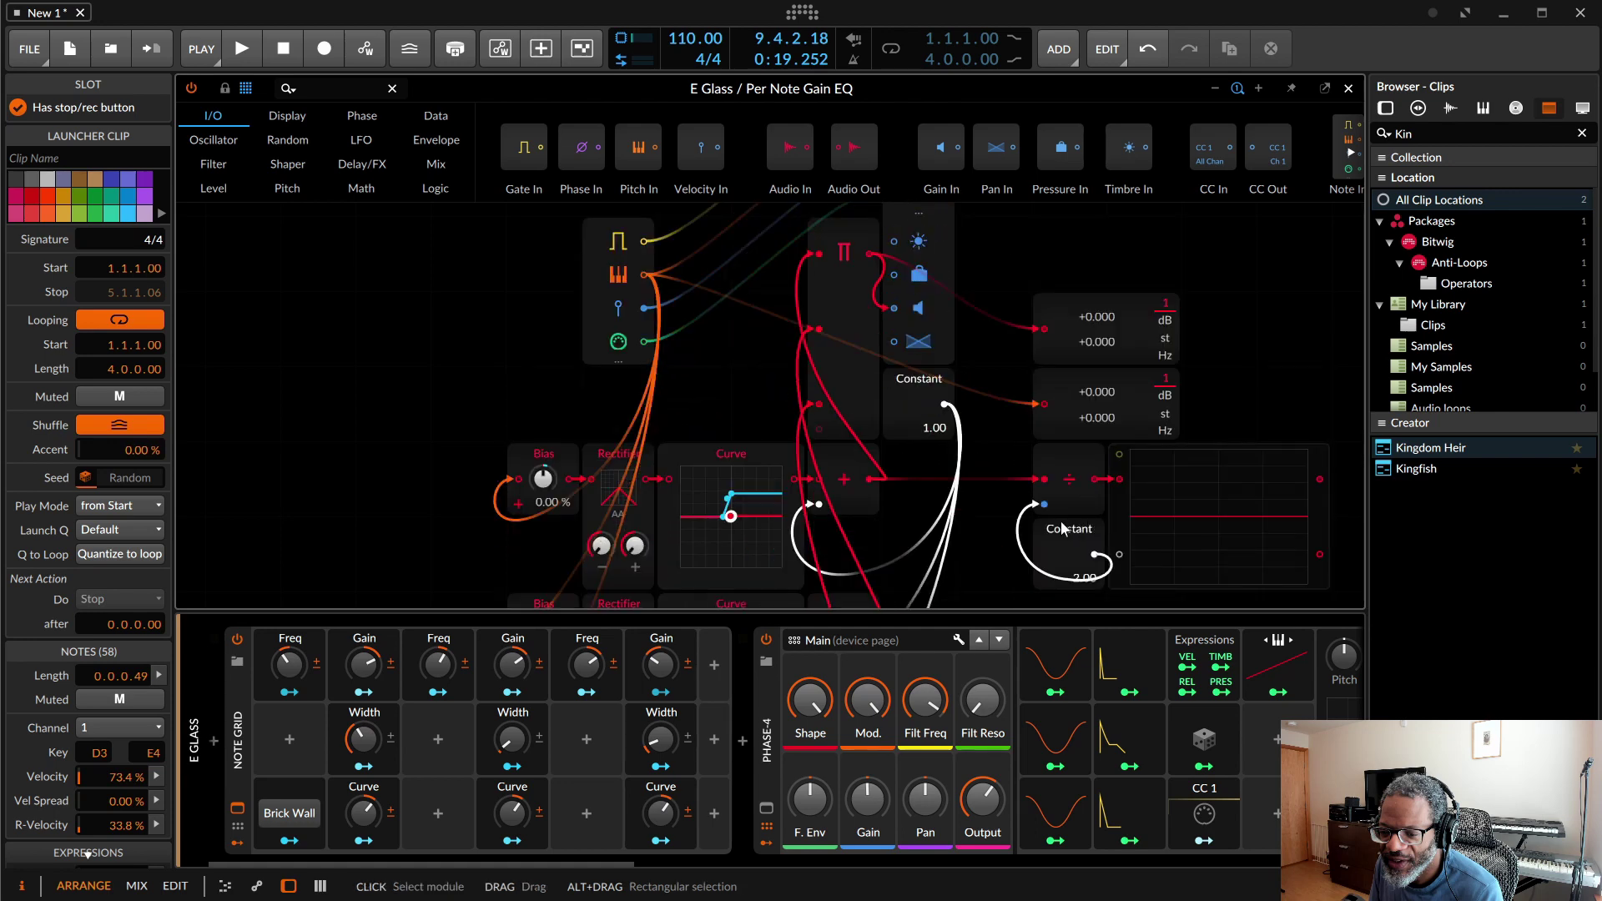
{"action": "scroll", "coordinate": [879, 415], "scroll_direction": "up", "scroll_amount": 4}
{"action": "scroll", "coordinate": [880, 415], "scroll_direction": "down", "scroll_amount": 10}
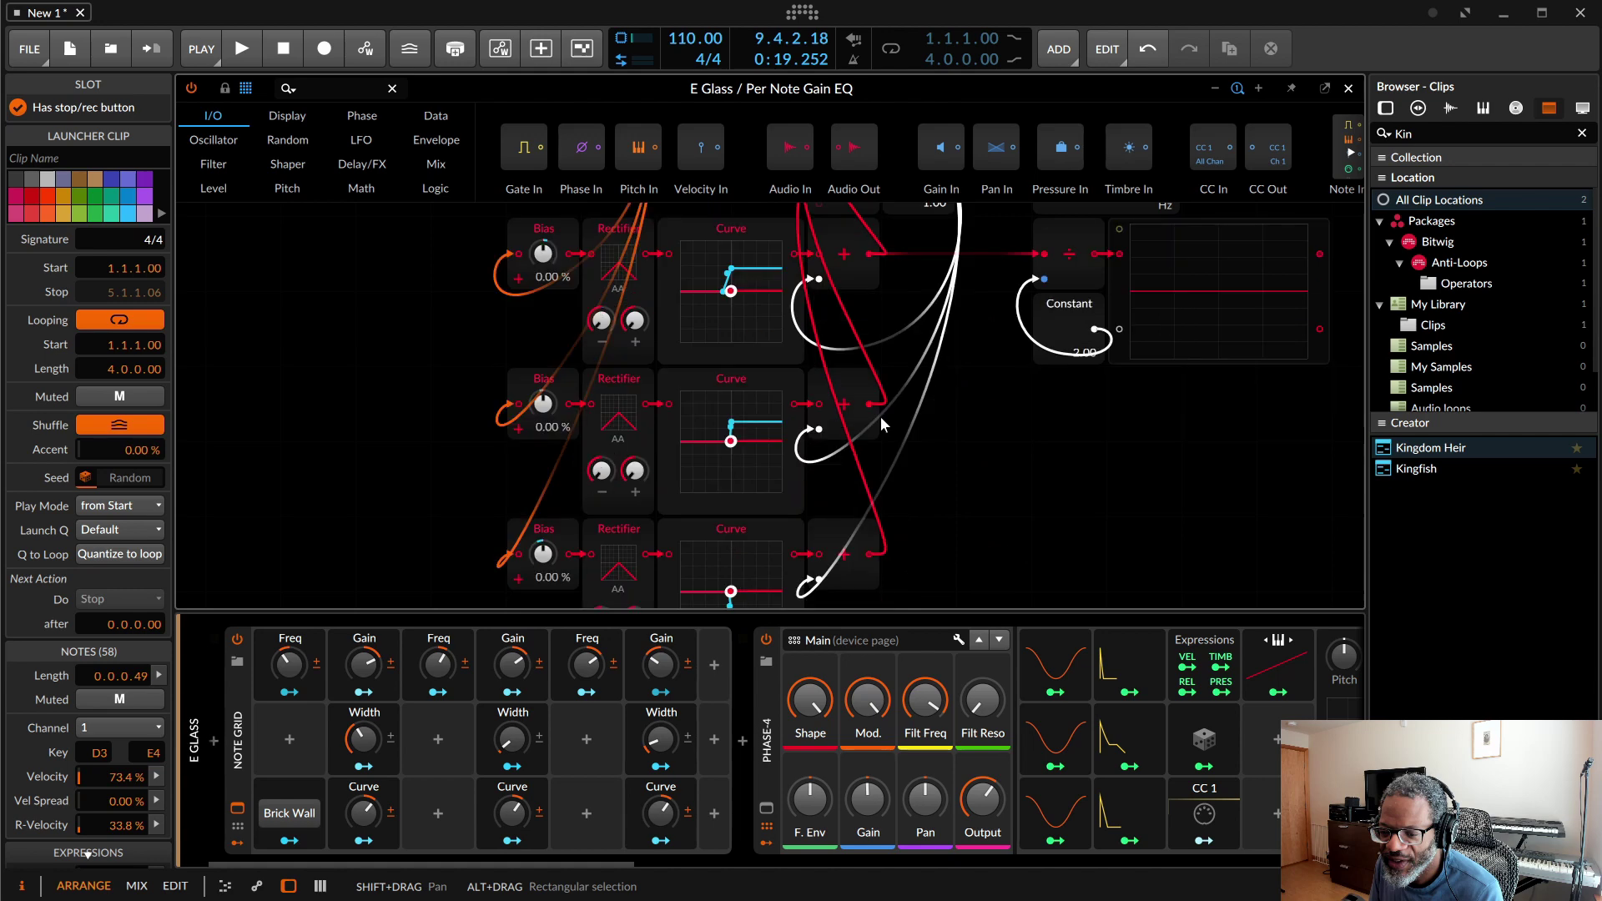
{"action": "scroll", "coordinate": [879, 416], "scroll_direction": "up", "scroll_amount": 6}
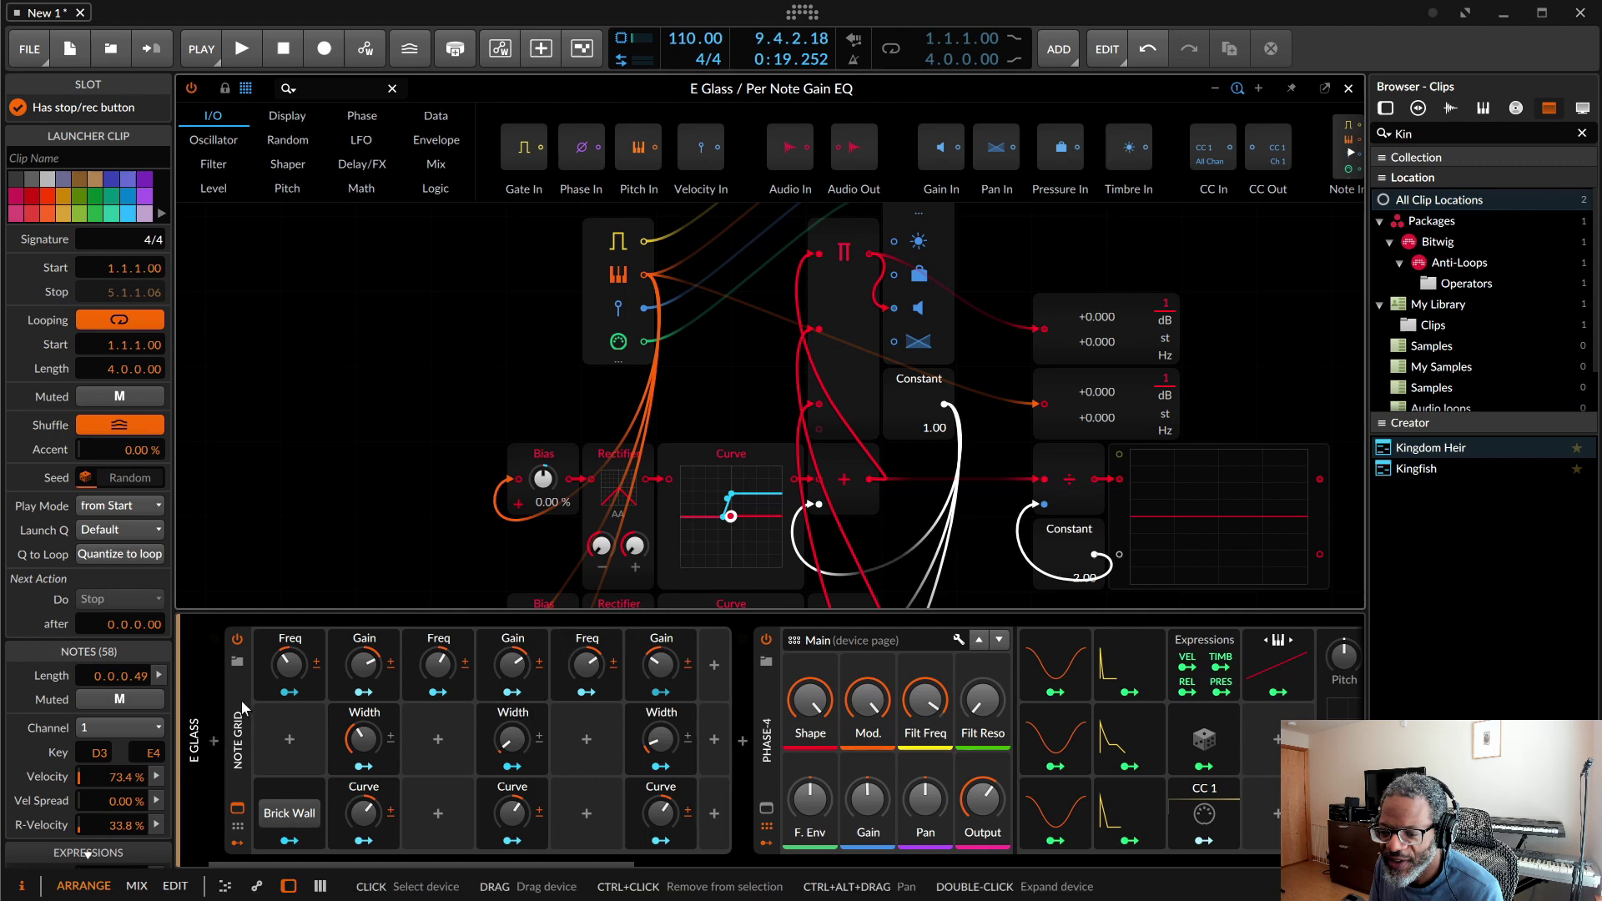
{"action": "scroll", "coordinate": [667, 464], "scroll_direction": "down", "scroll_amount": 3}
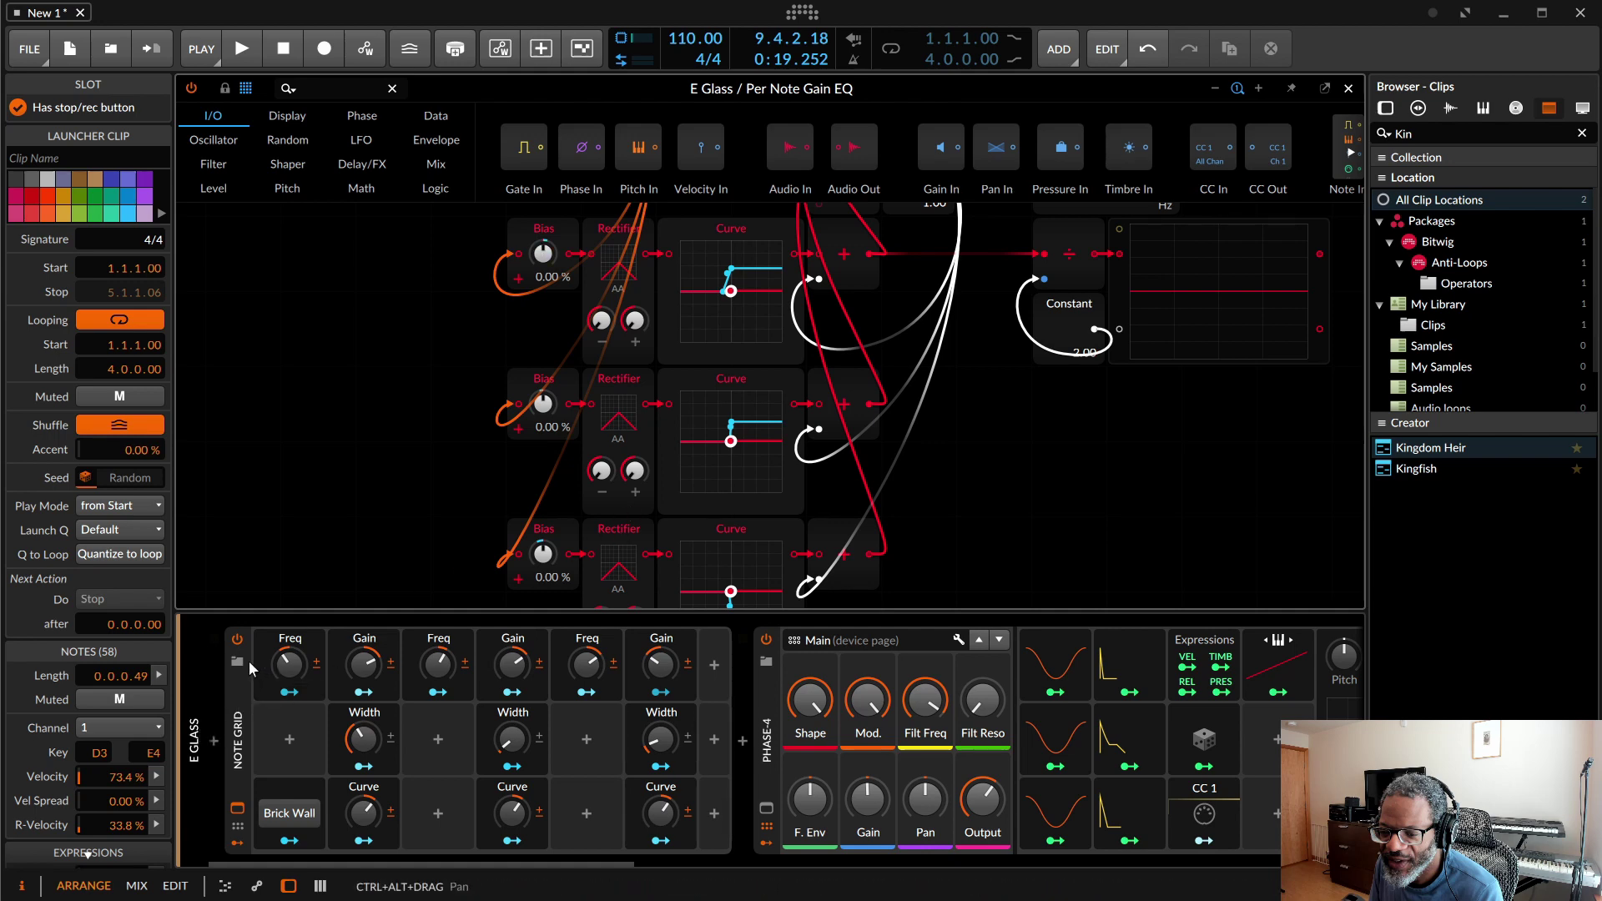
{"action": "scroll", "coordinate": [940, 532], "scroll_direction": "up", "scroll_amount": 5}
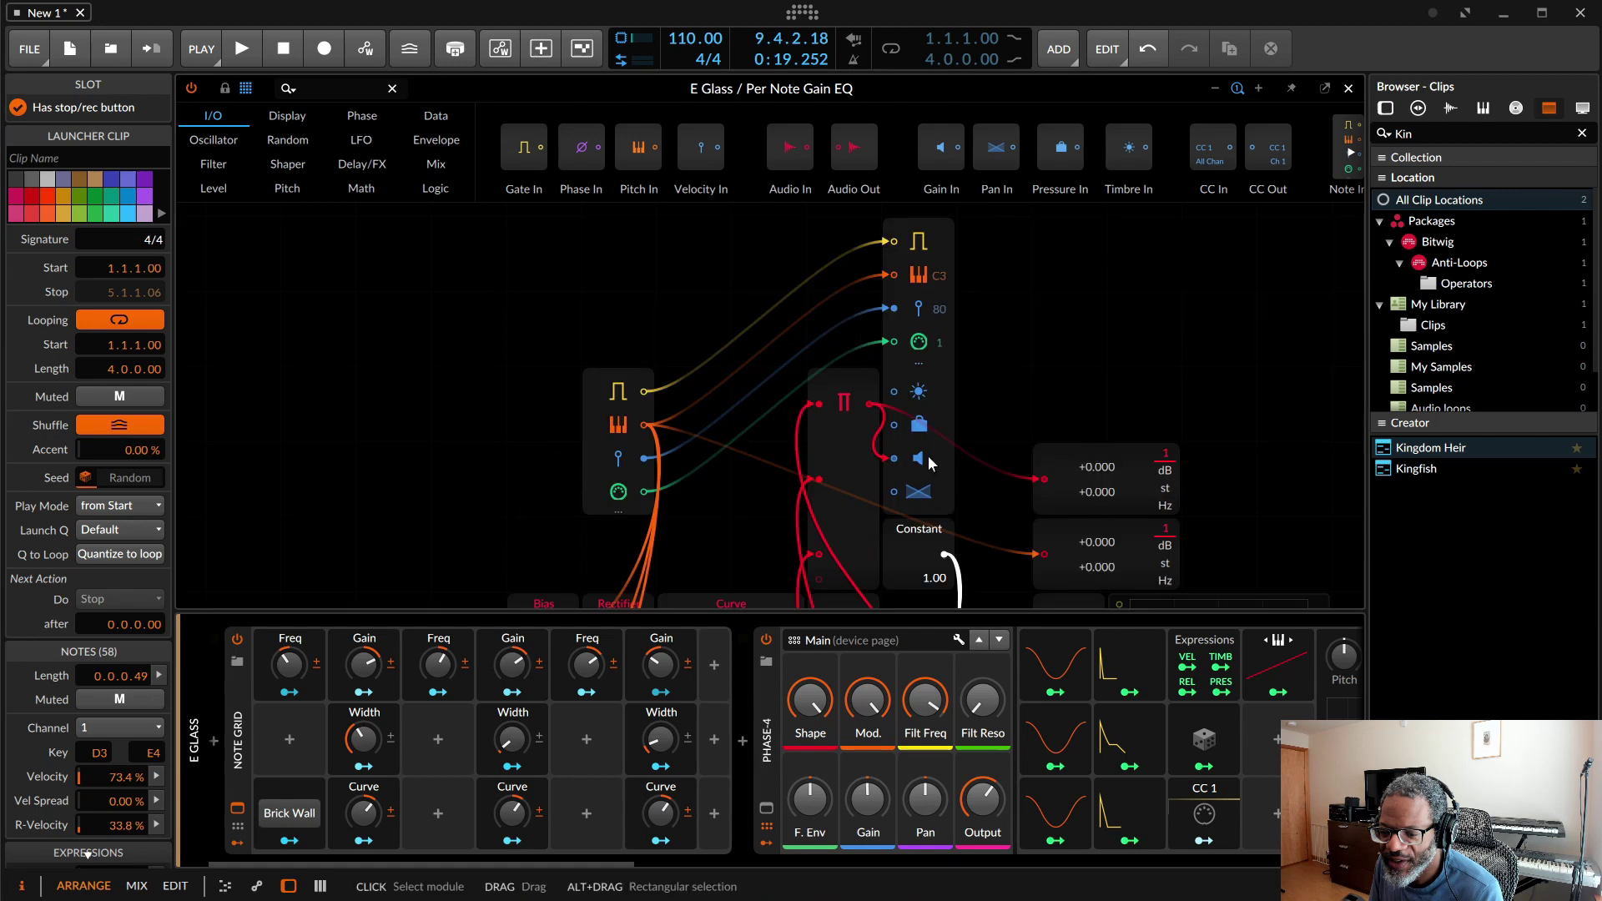